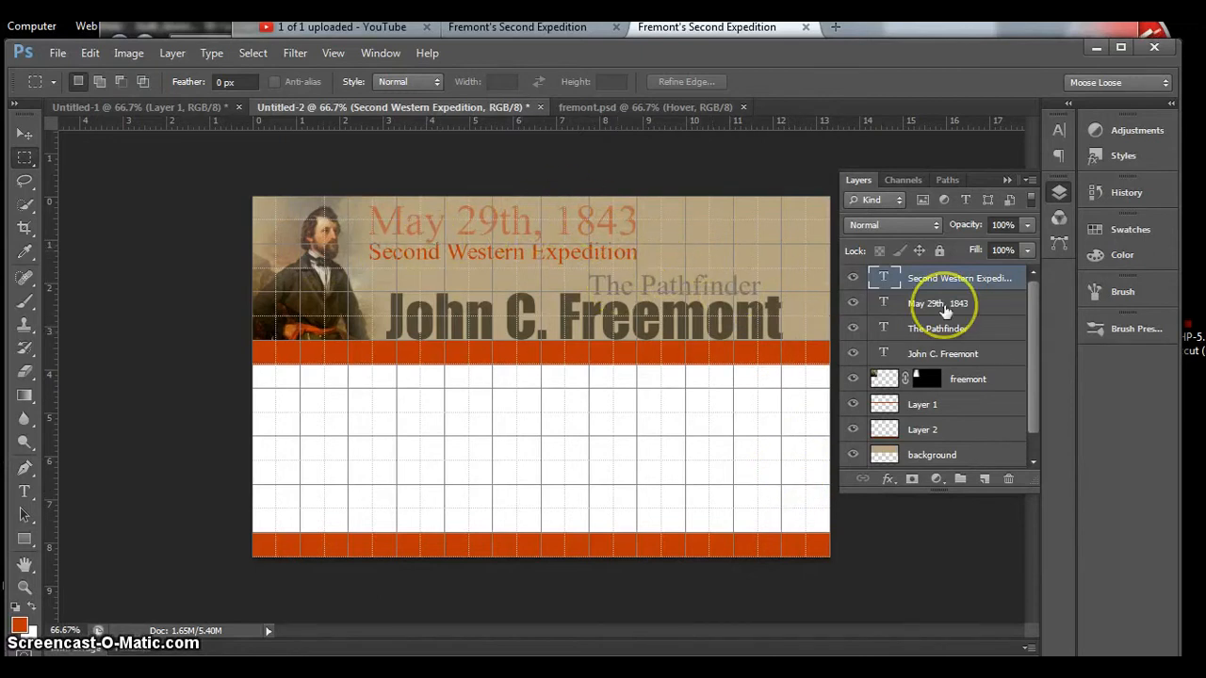
Step: Hide the grid on the banner document
key(ctrl+apostrophe)
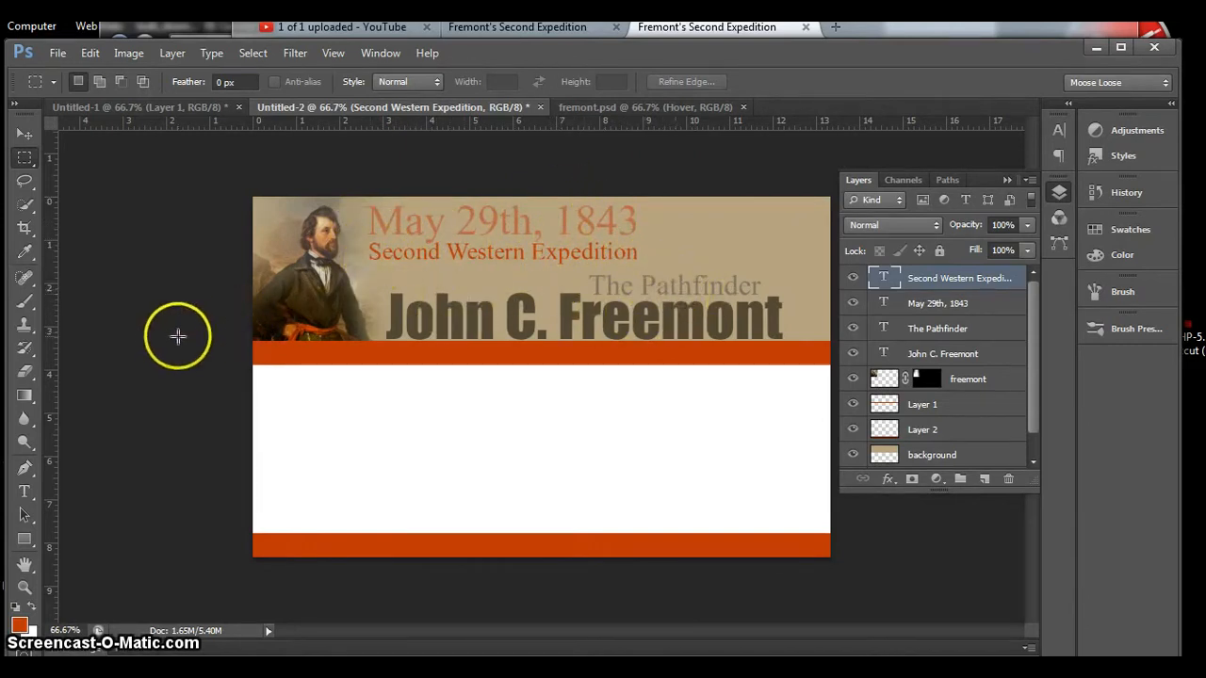
key(ctrl+apostrophe)
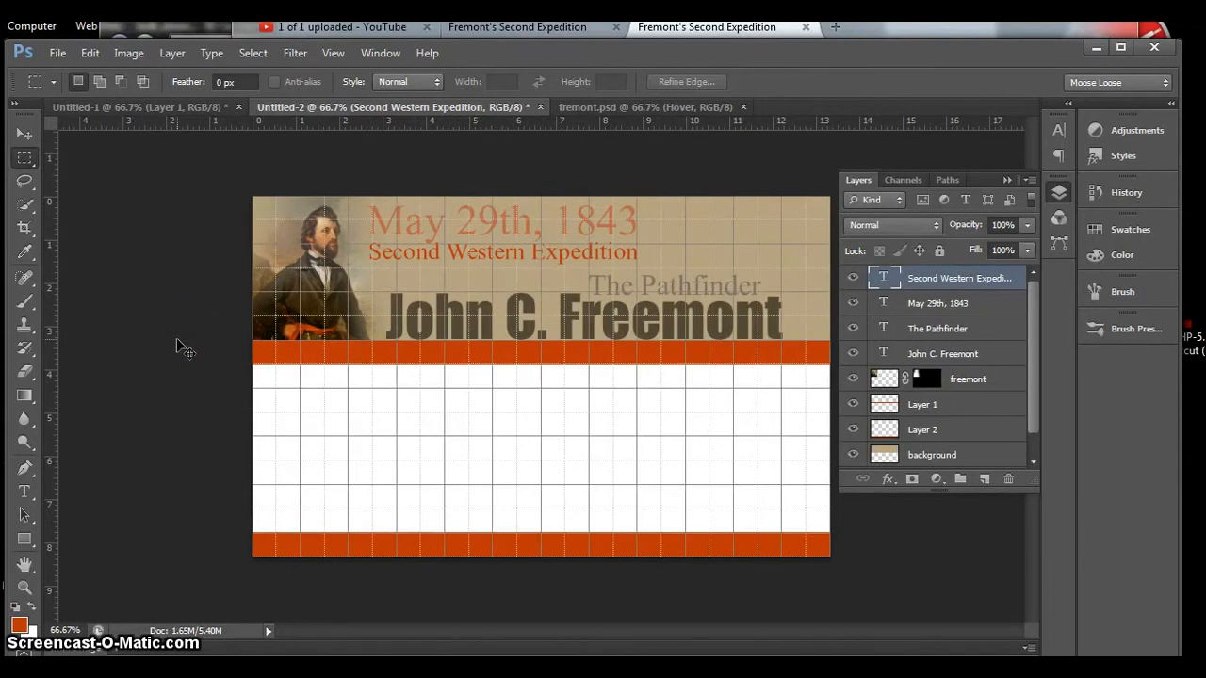
key(ctrl+apostrophe)
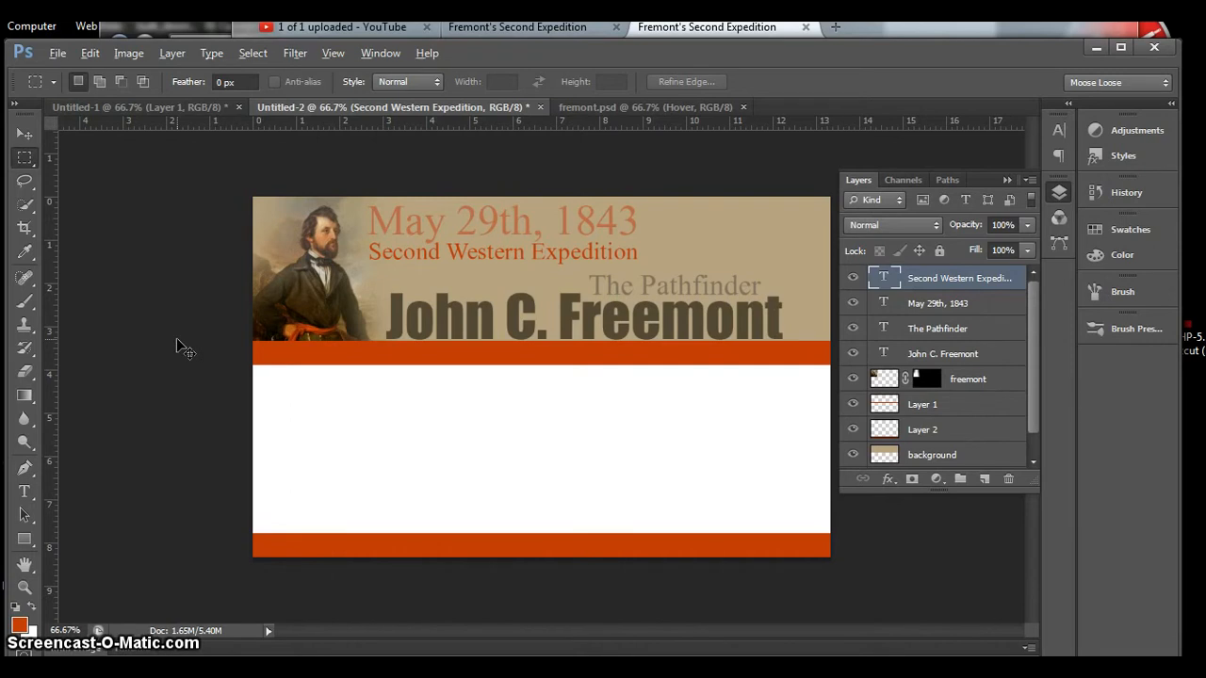
Step: Switch to the browser and copy the antique map image from the Bing results for California 1843 map
key(alt+Tab)
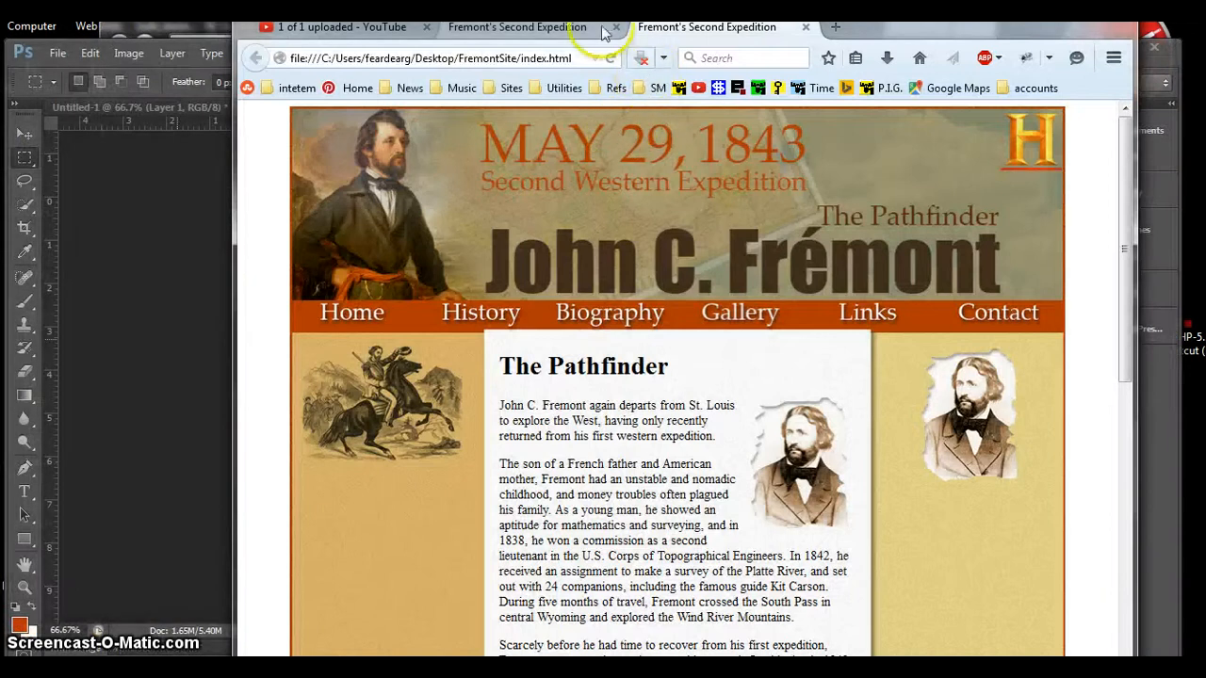
click(570, 27)
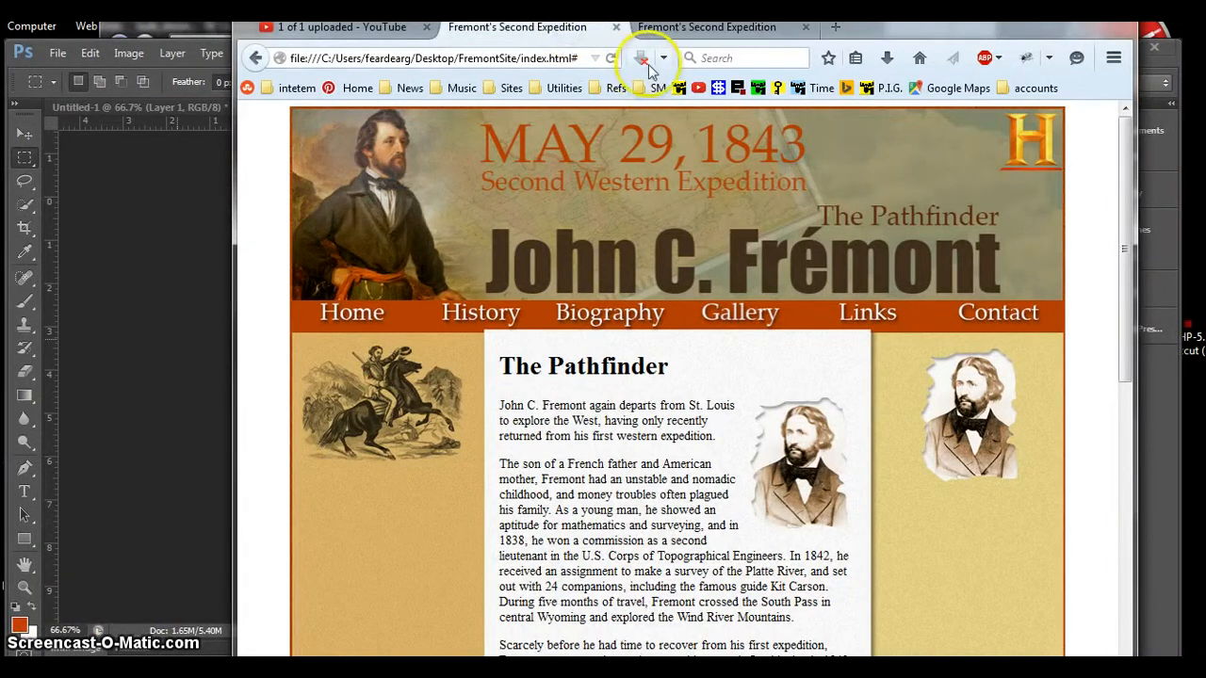
click(848, 88)
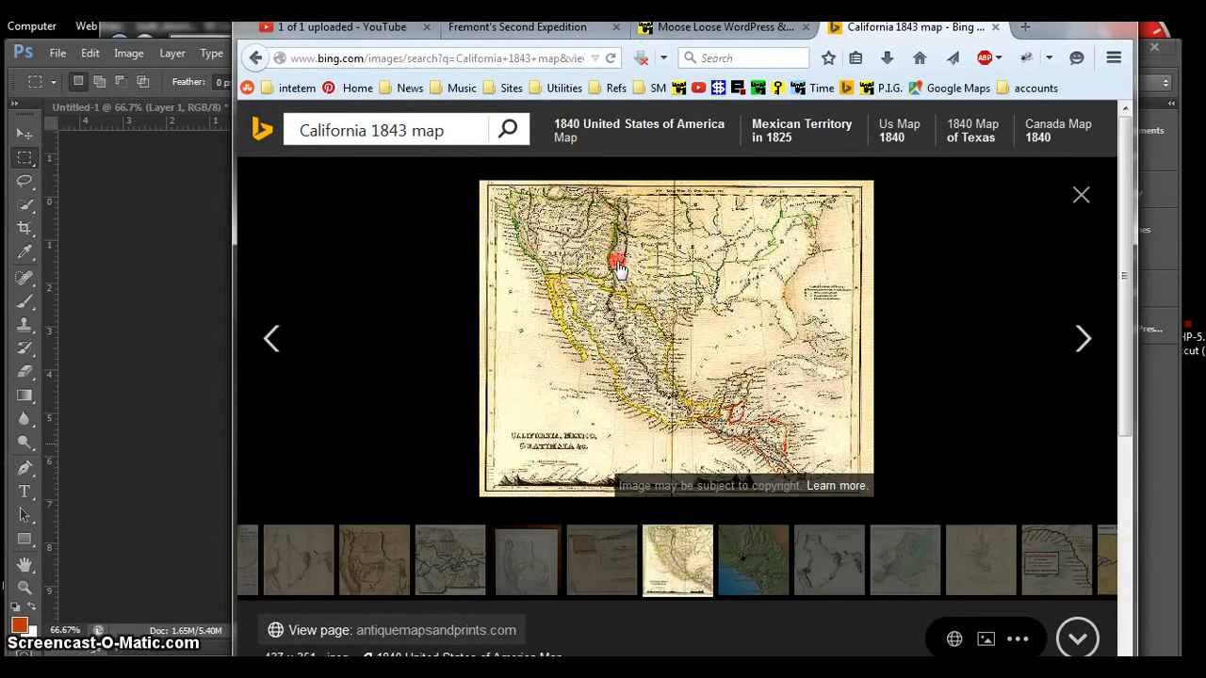
right_click(619, 267)
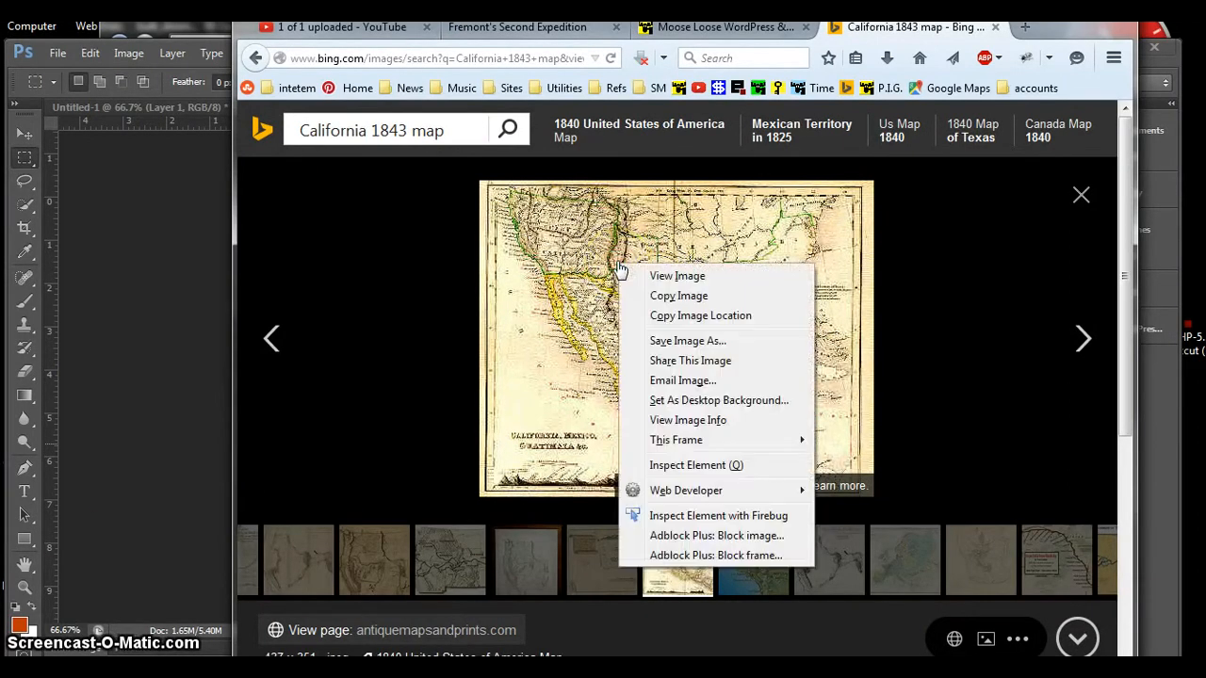
click(656, 297)
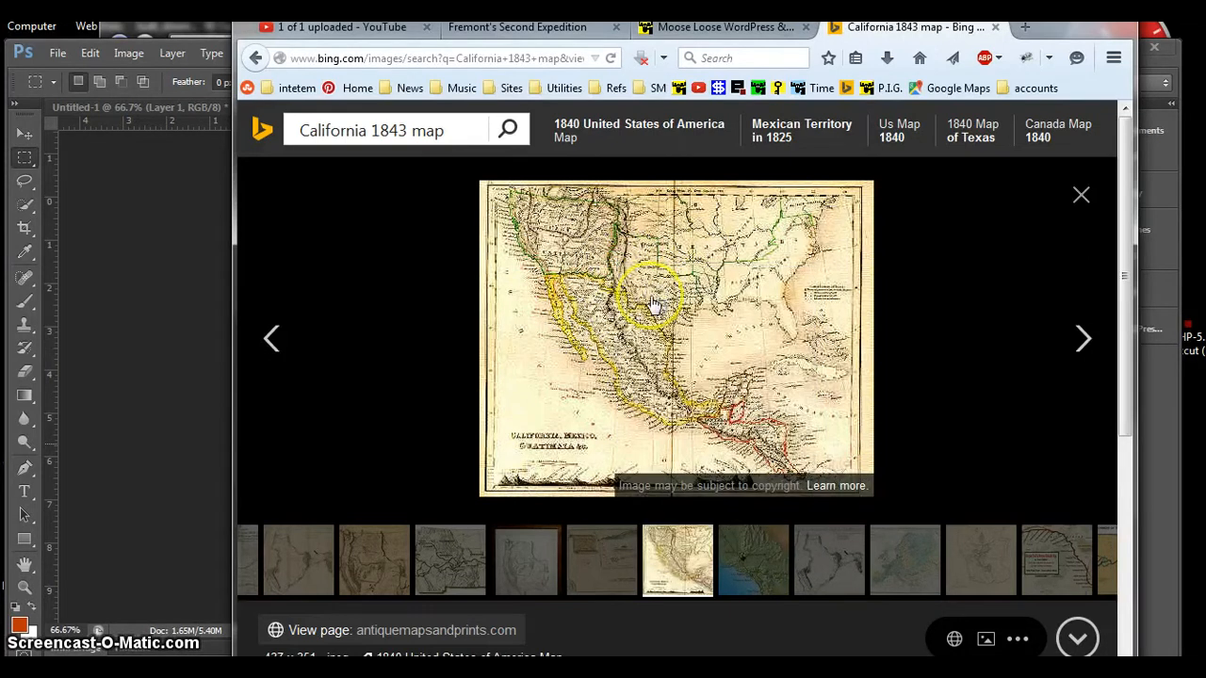
Step: Switch to Photoshop and paste the map directly above the tan header's background layer in Untitled-2
click(163, 300)
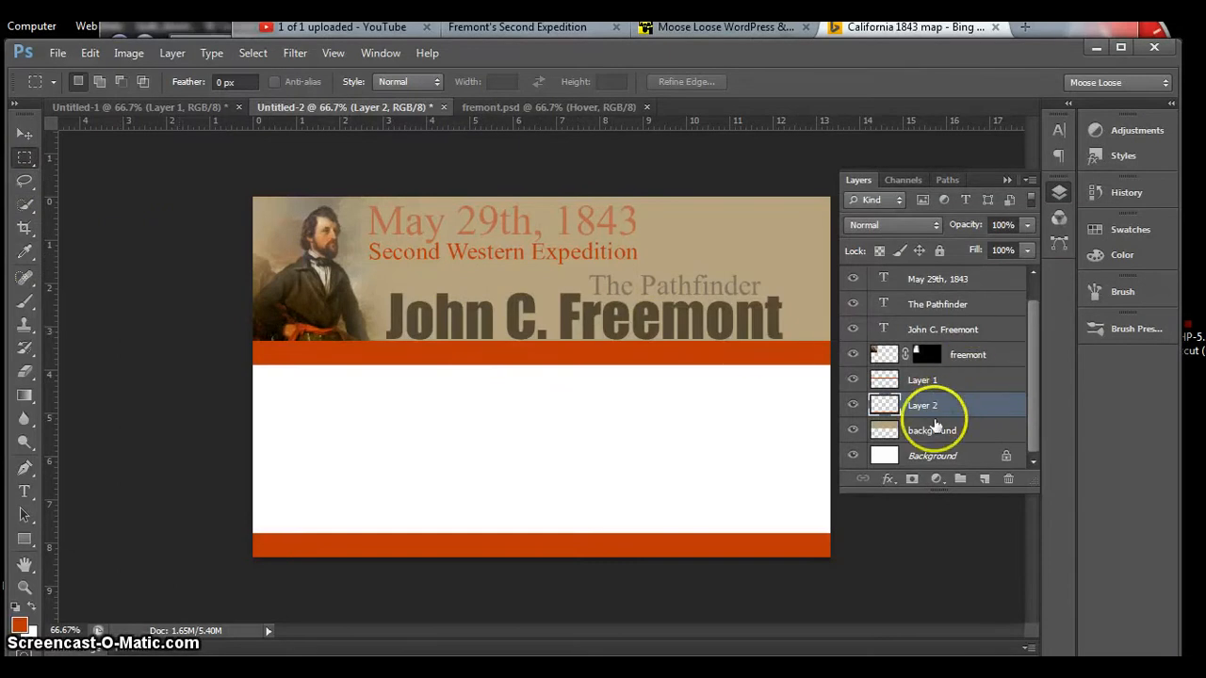
click(929, 435)
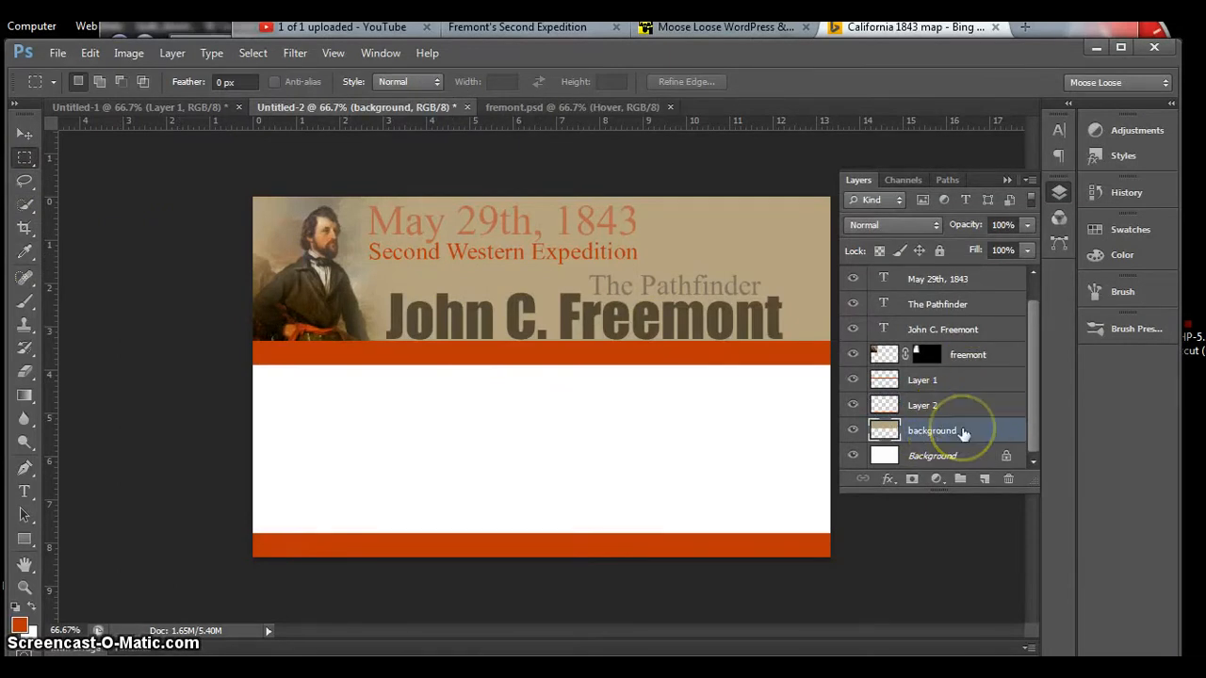
key(ctrl+v)
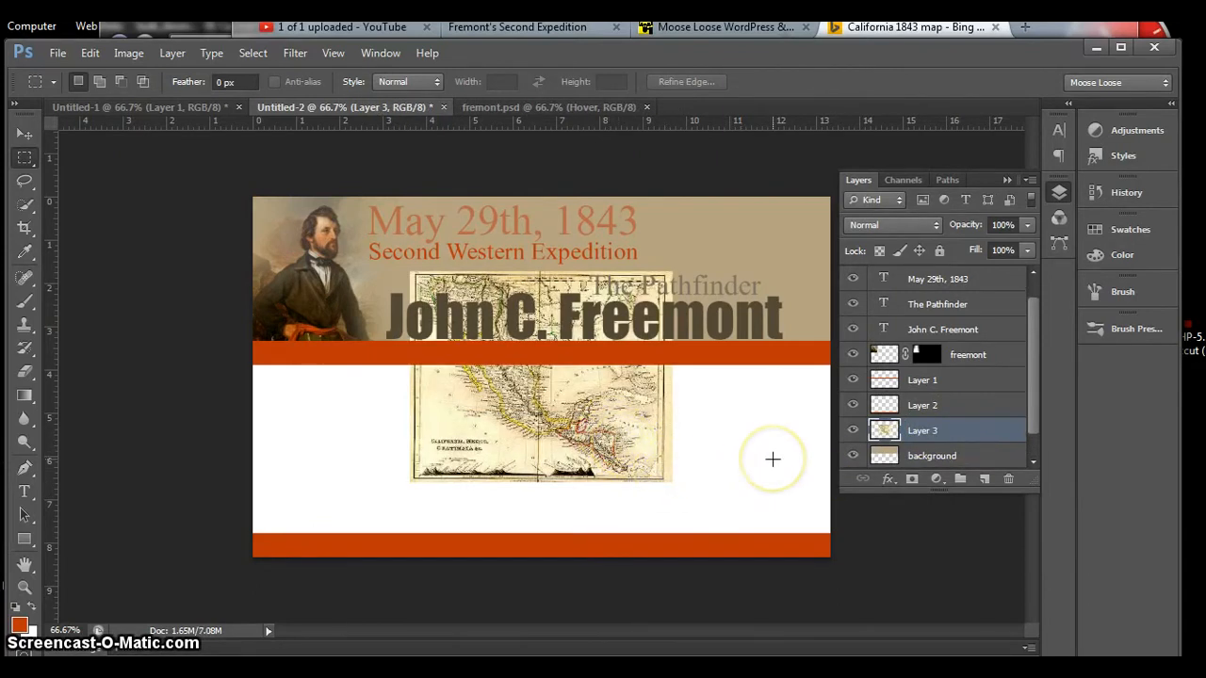
Step: Scale the pasted map up to about 133% and move it up and to the left over the header banner
key(ctrl+t)
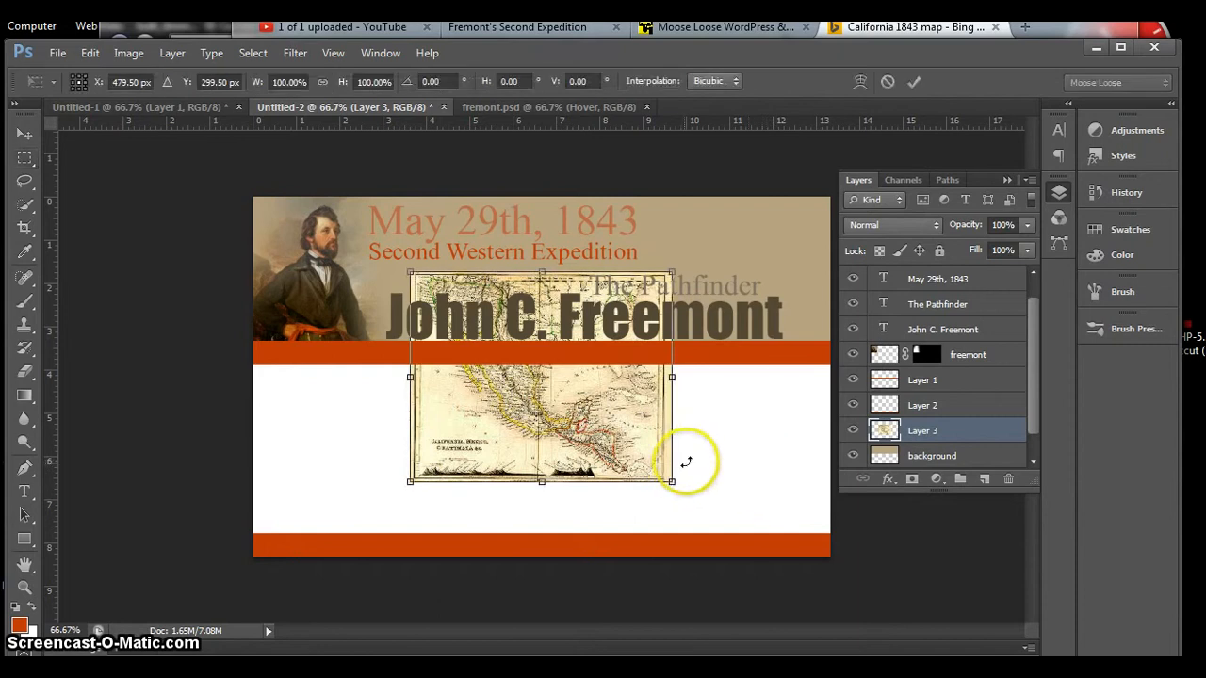
drag(673, 480, 760, 551)
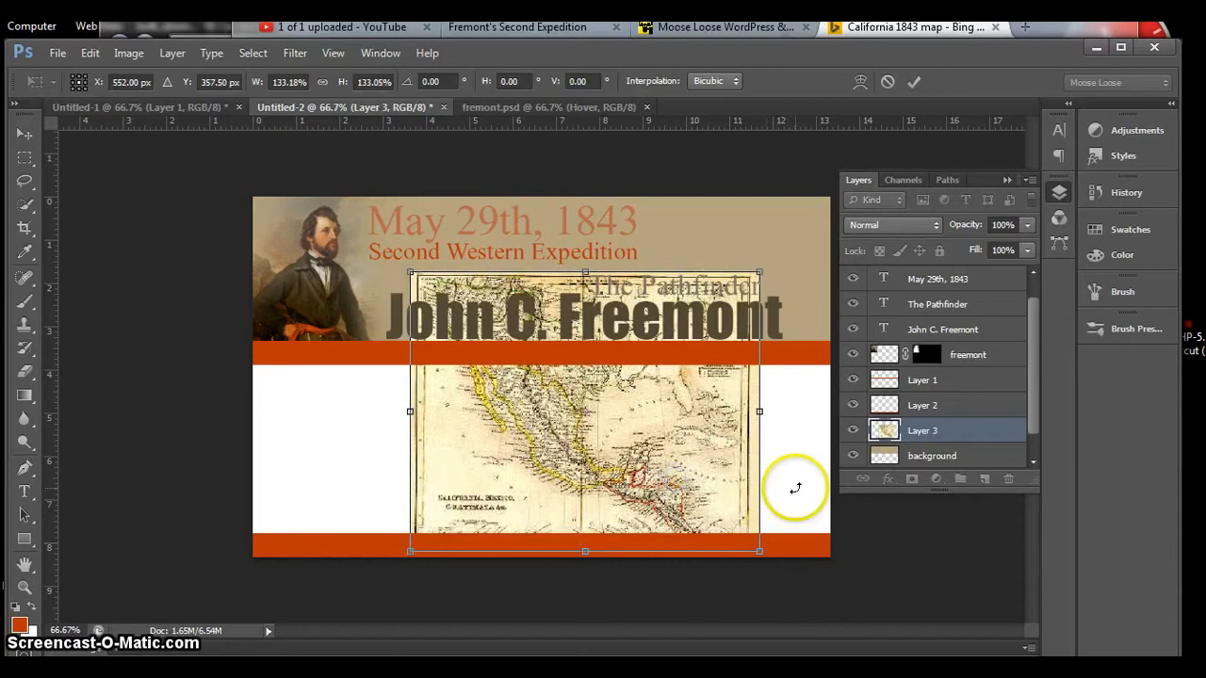
click(913, 82)
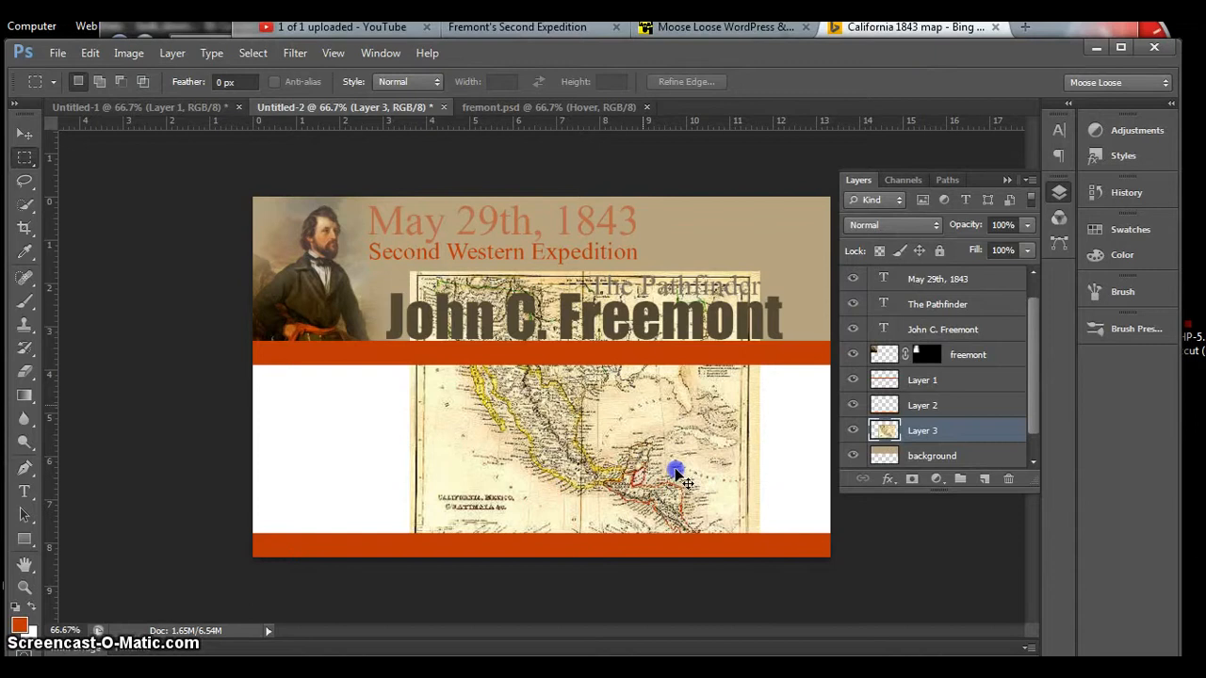
drag(676, 474, 565, 361)
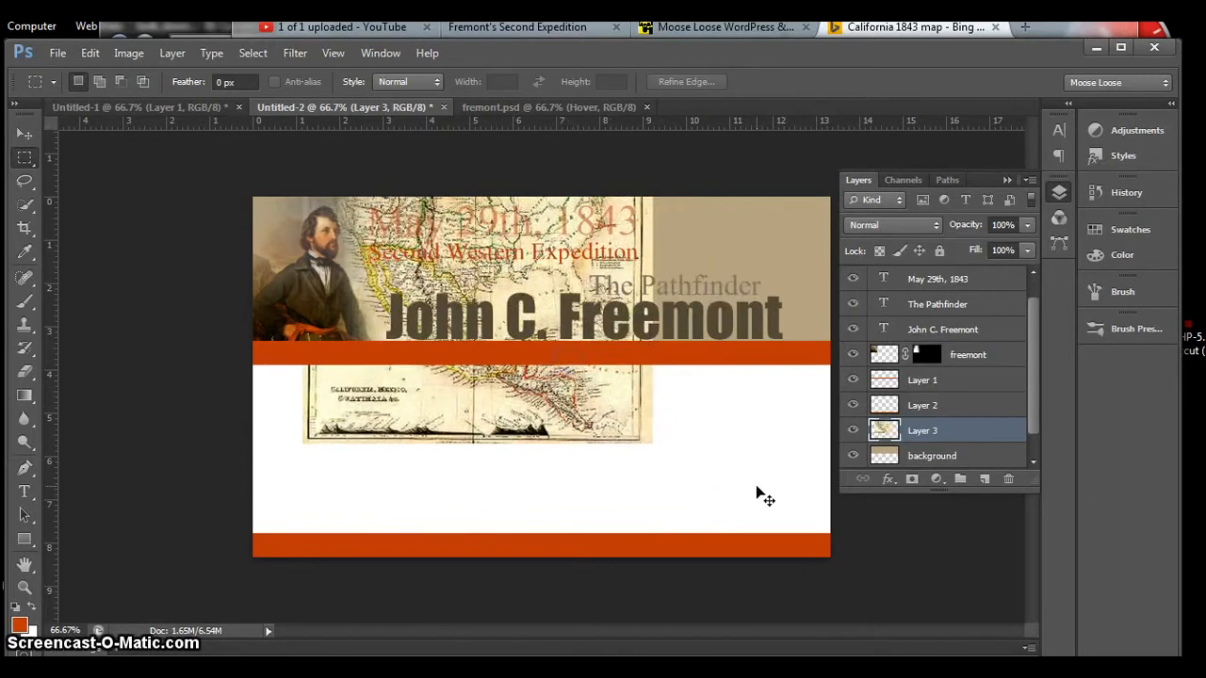
Step: Rotate the map counterclockwise by about 29.4 degrees and shift it upward behind the header titles
key(ctrl+t)
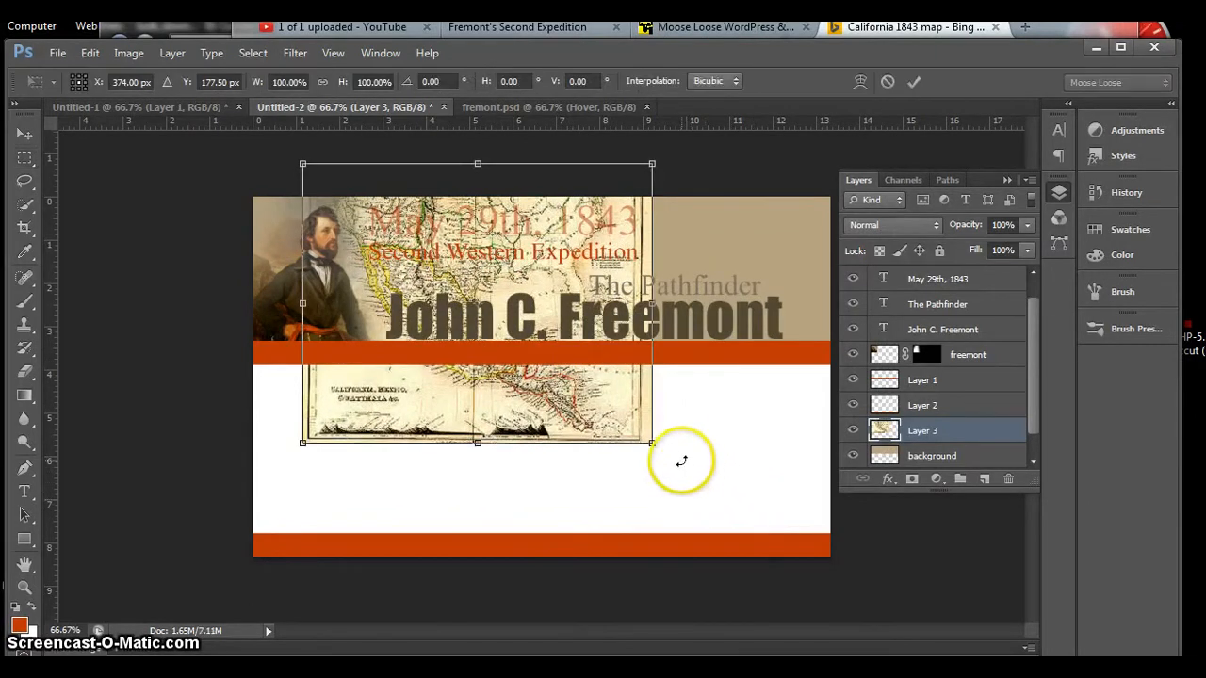
drag(681, 461, 787, 327)
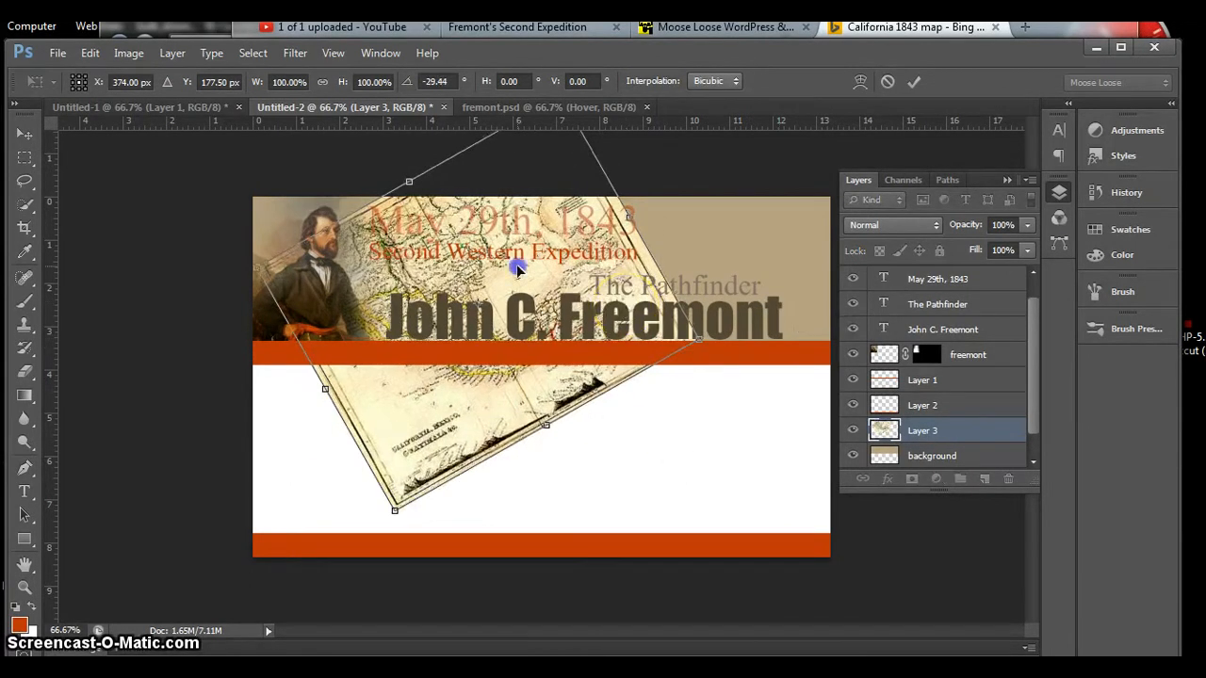
drag(517, 269, 531, 217)
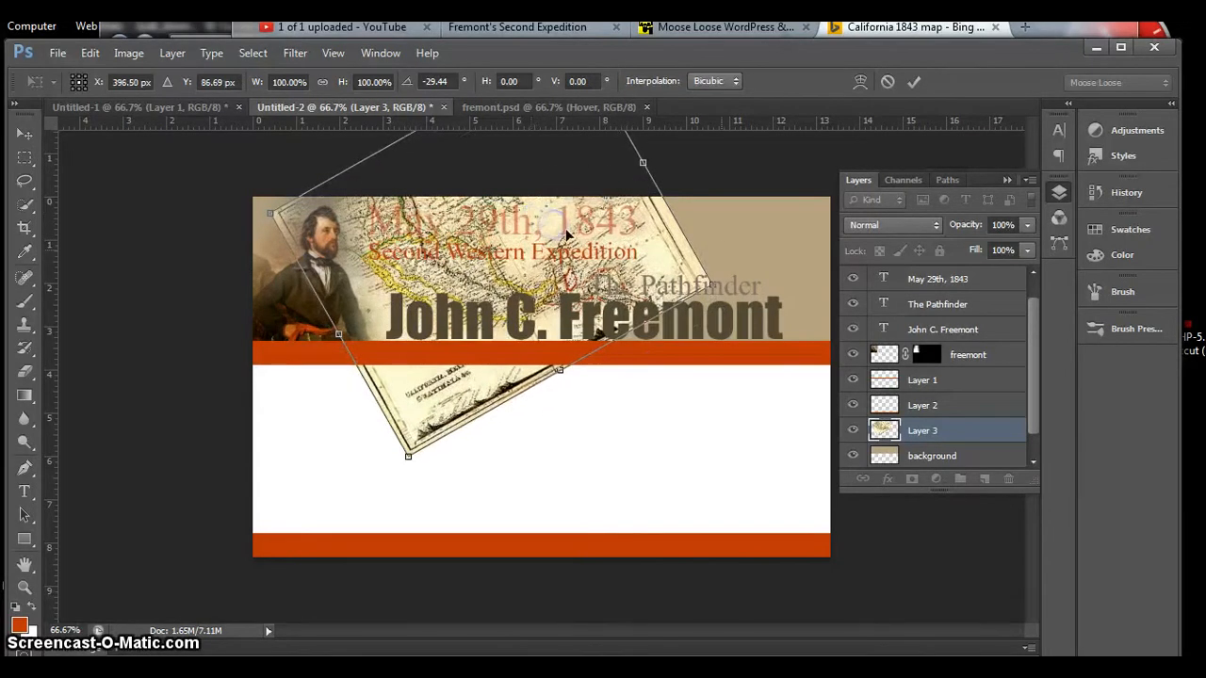
click(916, 83)
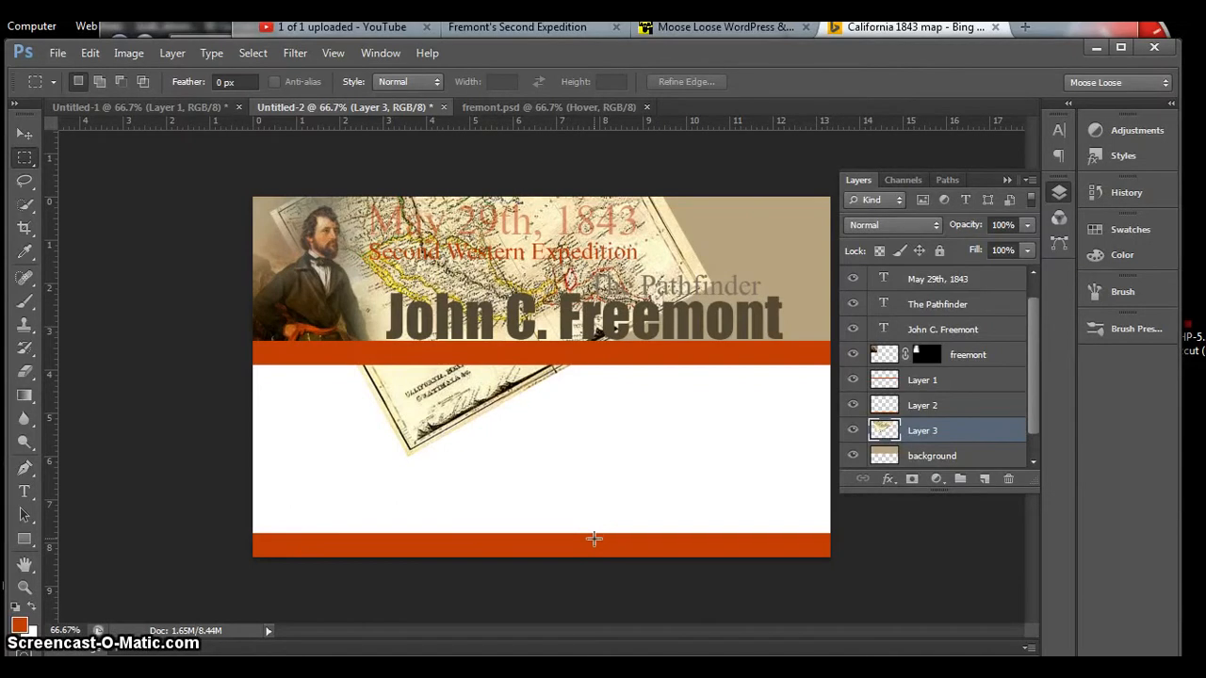
Step: Colorize the map layer with Hue/Saturation, setting the hue to 16 and the saturation to 17
click(738, 504)
key(ctrl+u)
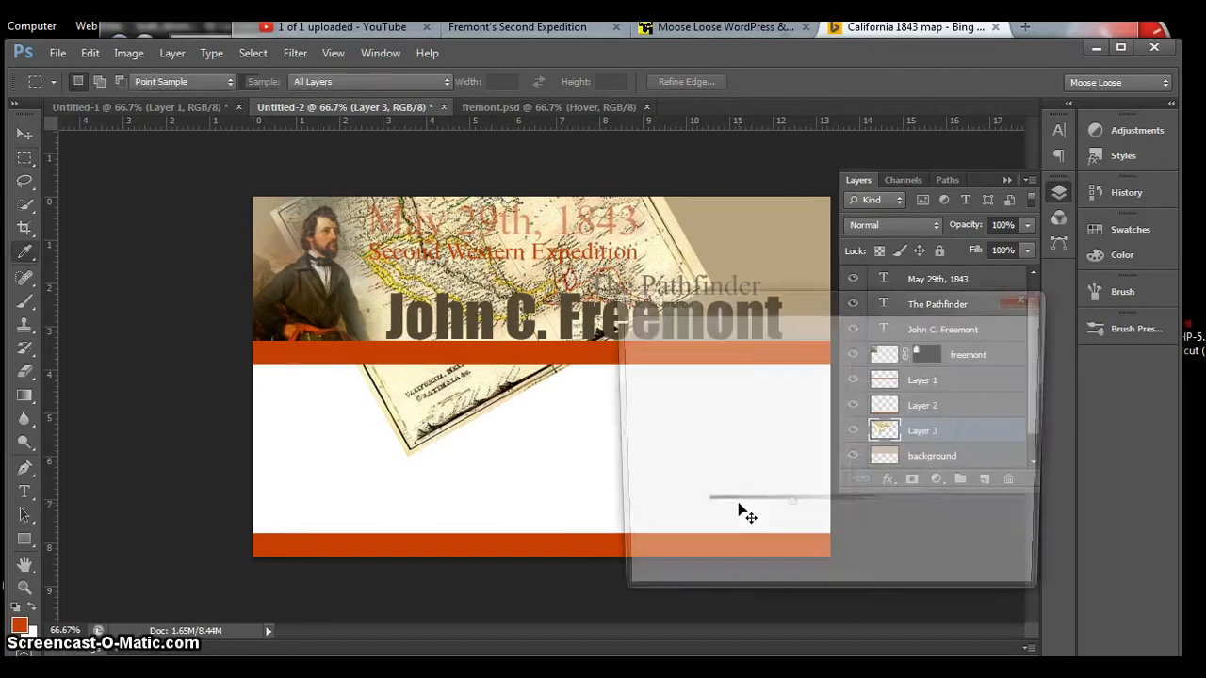
click(889, 532)
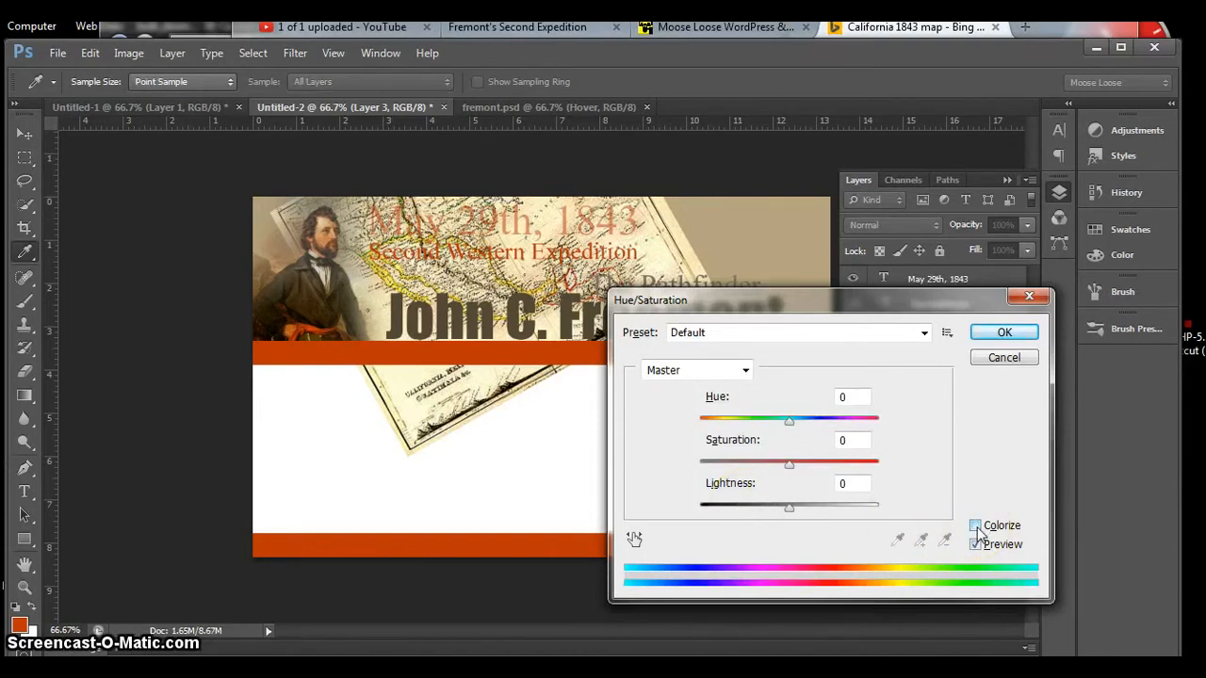
click(978, 529)
click(857, 429)
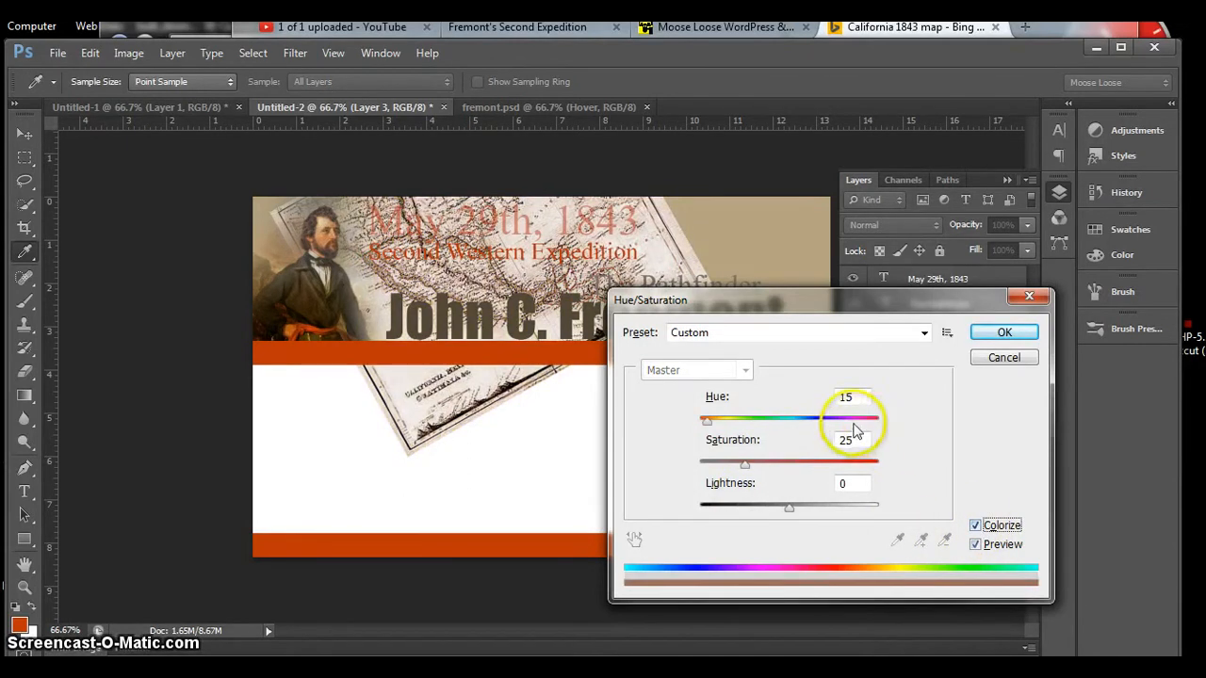
drag(707, 423, 724, 423)
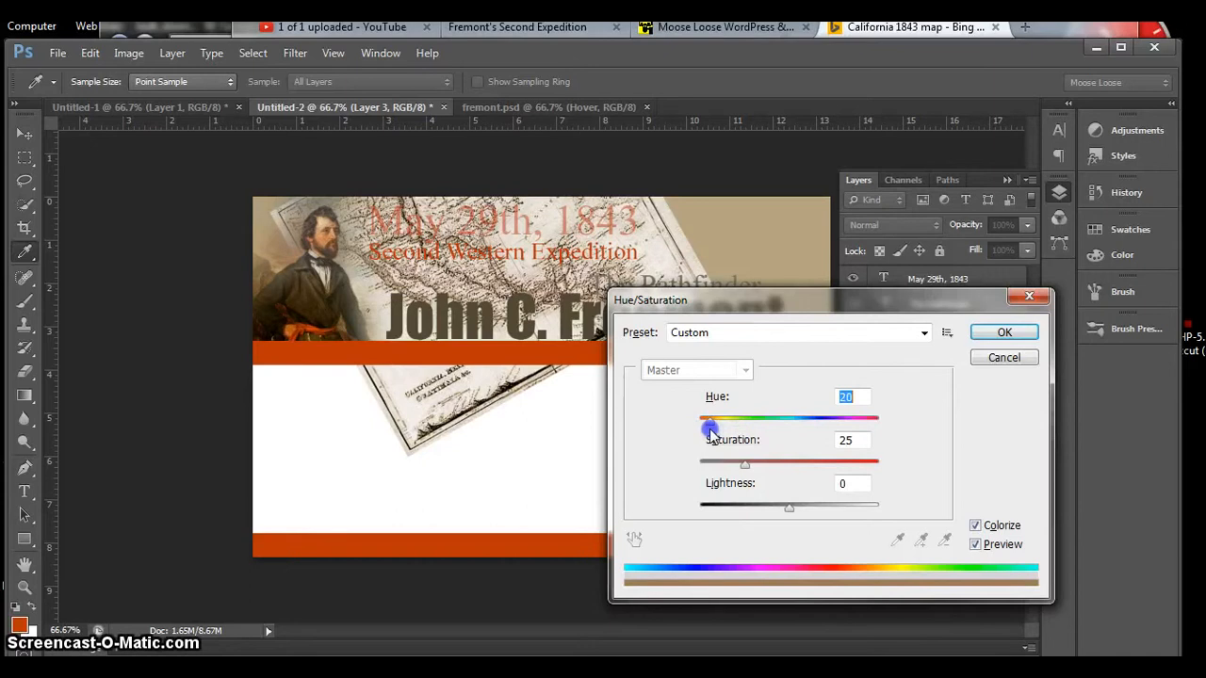
mouse_move(713, 426)
mouse_down()
mouse_move(864, 433)
mouse_move(776, 425)
mouse_move(714, 441)
mouse_up()
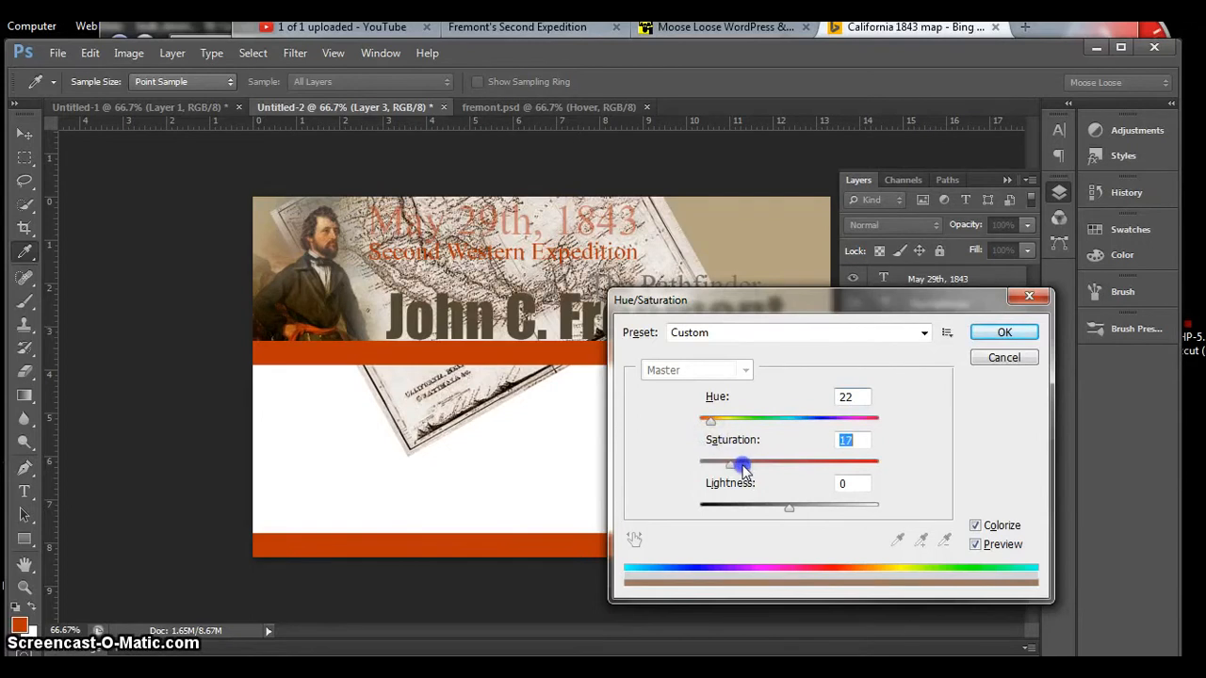
drag(709, 421, 712, 423)
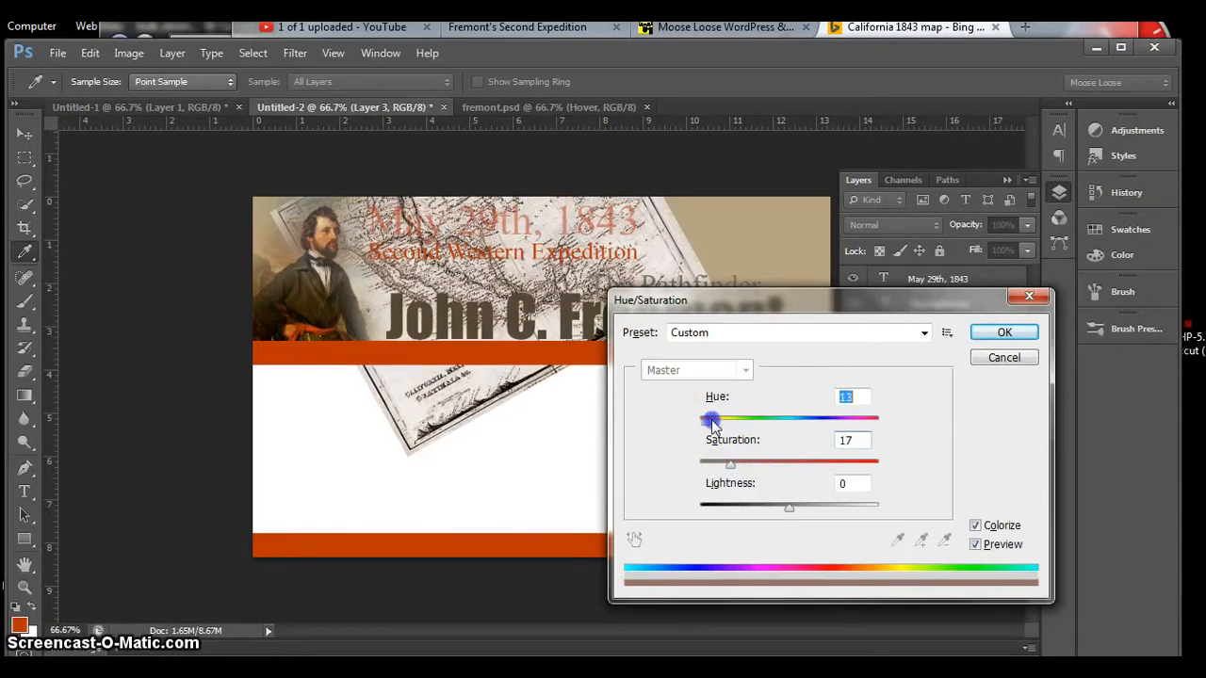
click(731, 466)
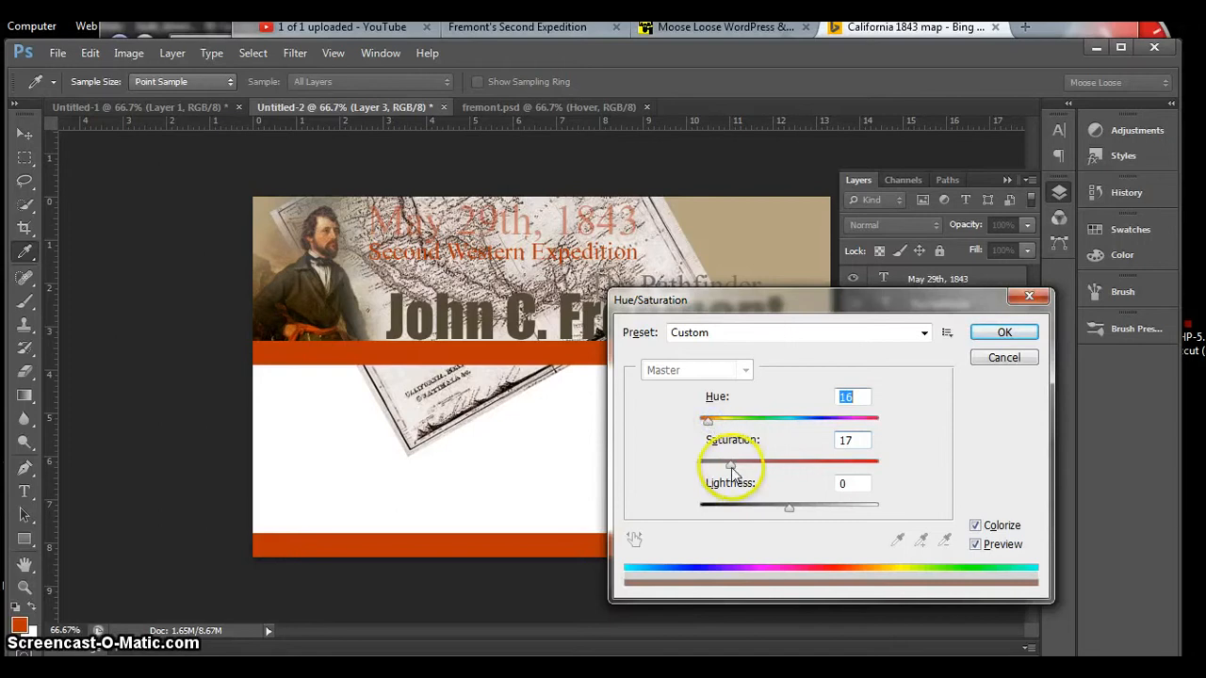
drag(731, 467, 728, 467)
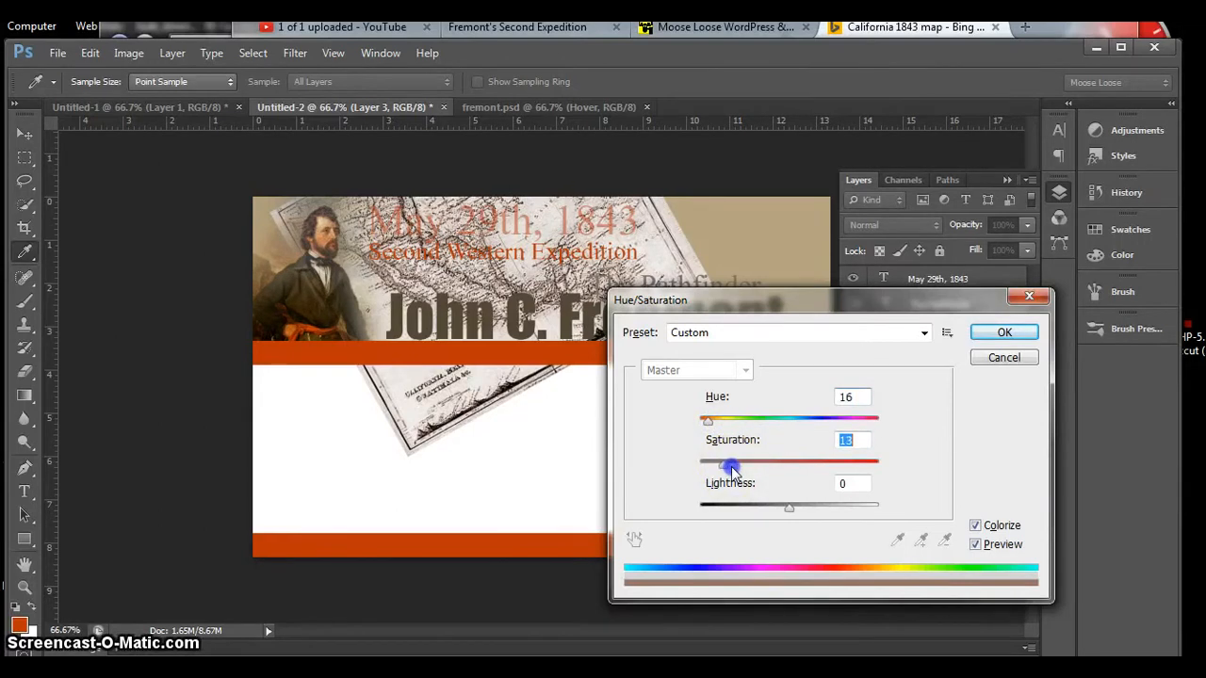
click(1000, 337)
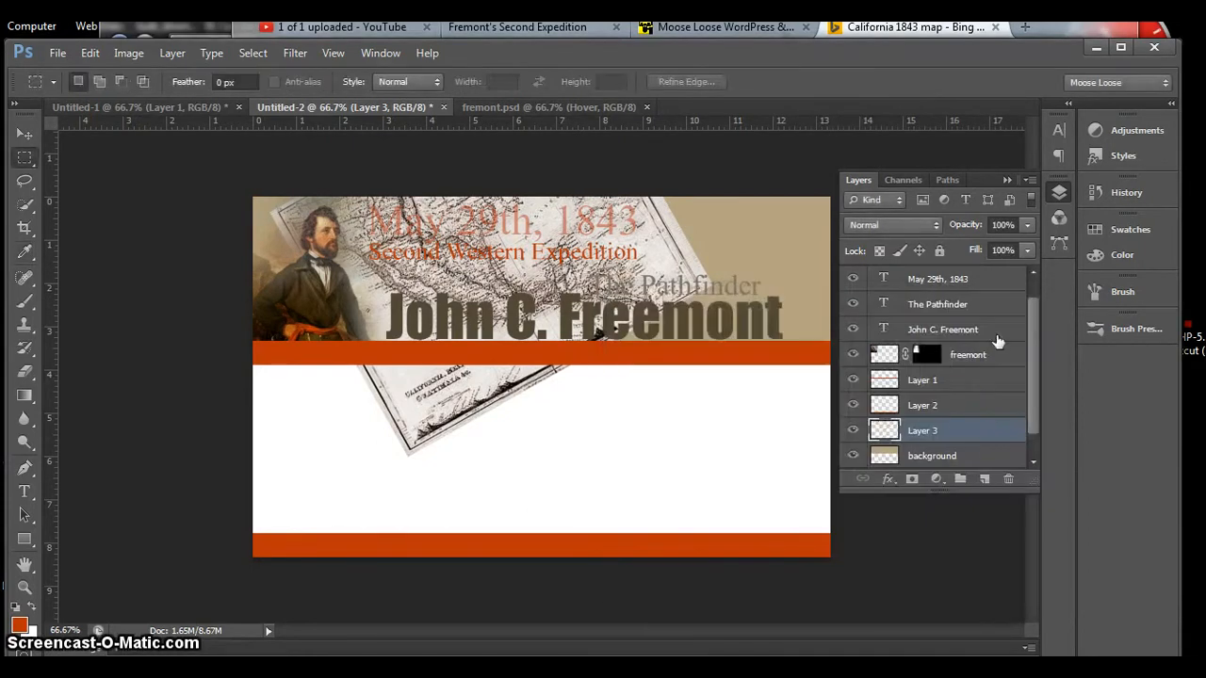
Step: Reduce the map layer's opacity to 20%
click(954, 430)
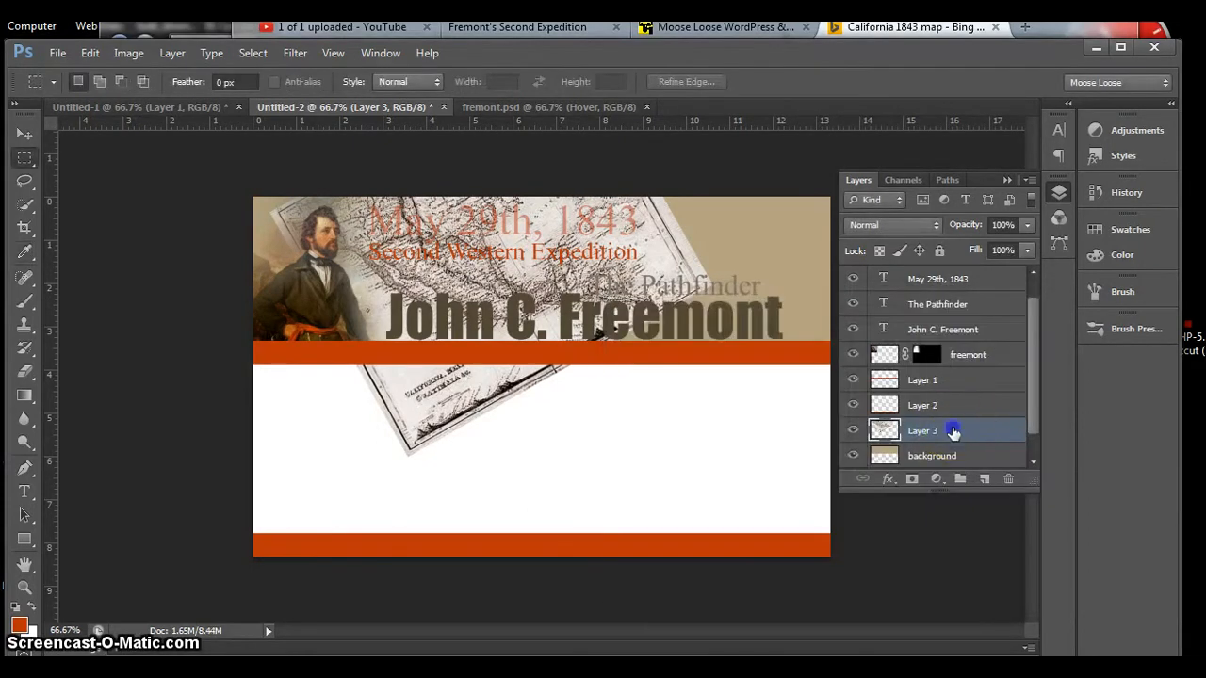
click(1026, 226)
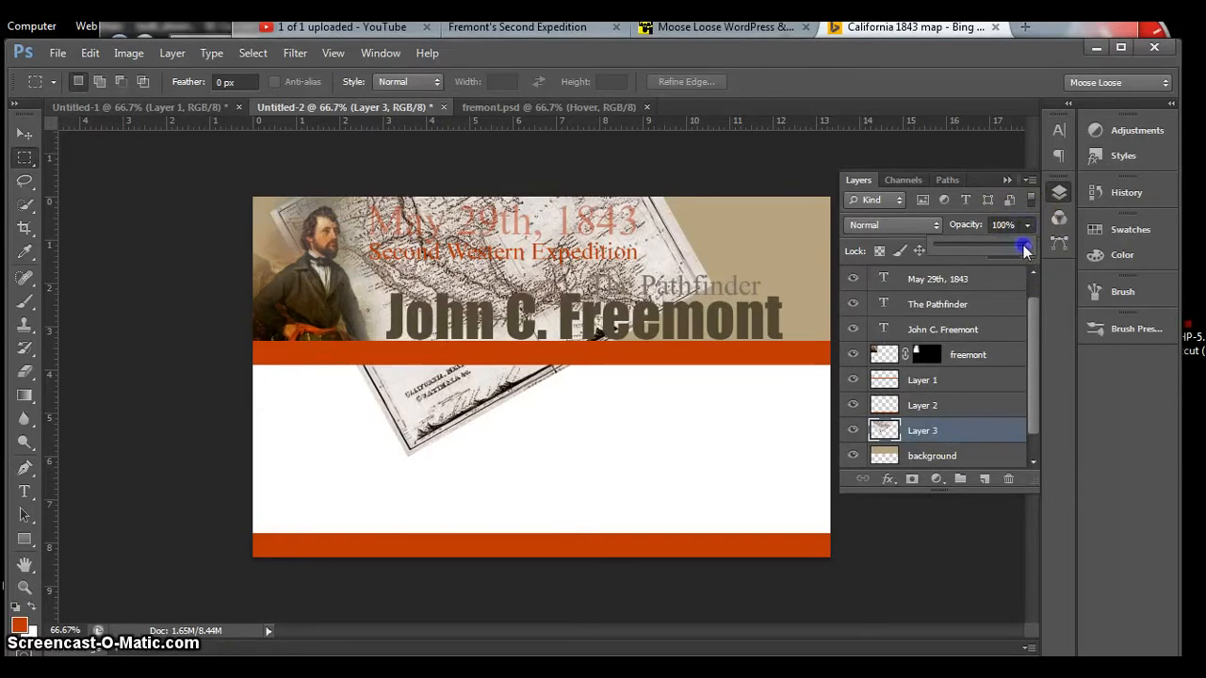
drag(1025, 249, 1024, 249)
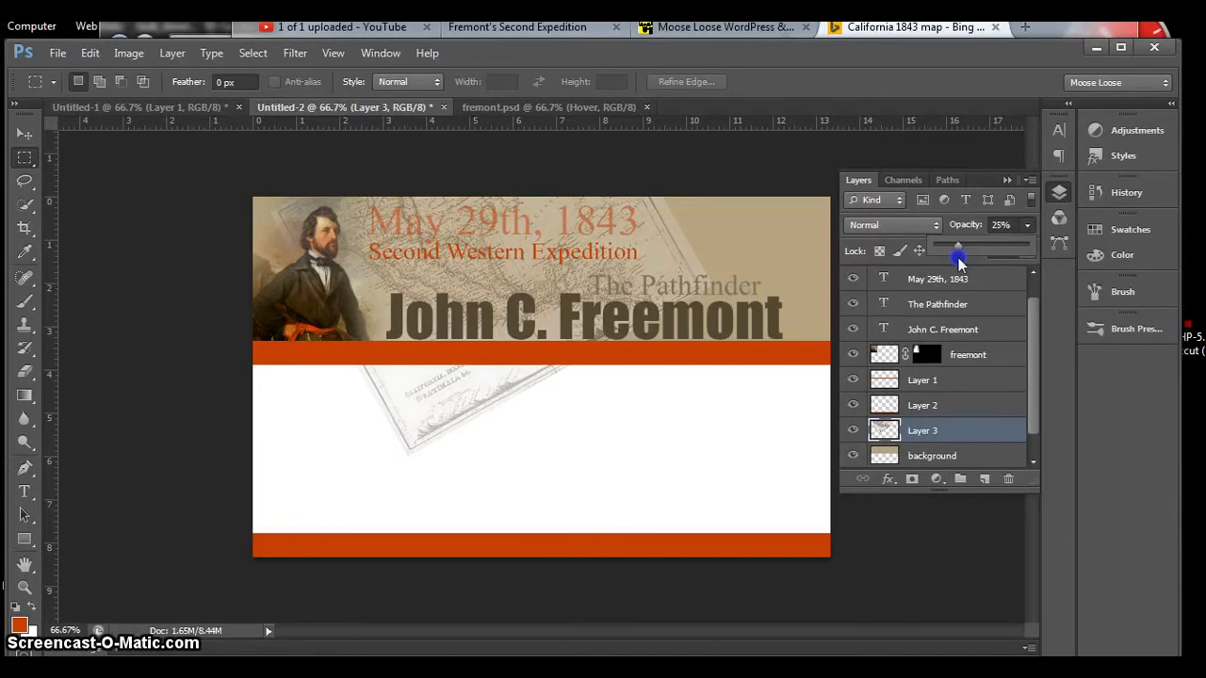
drag(958, 263, 947, 265)
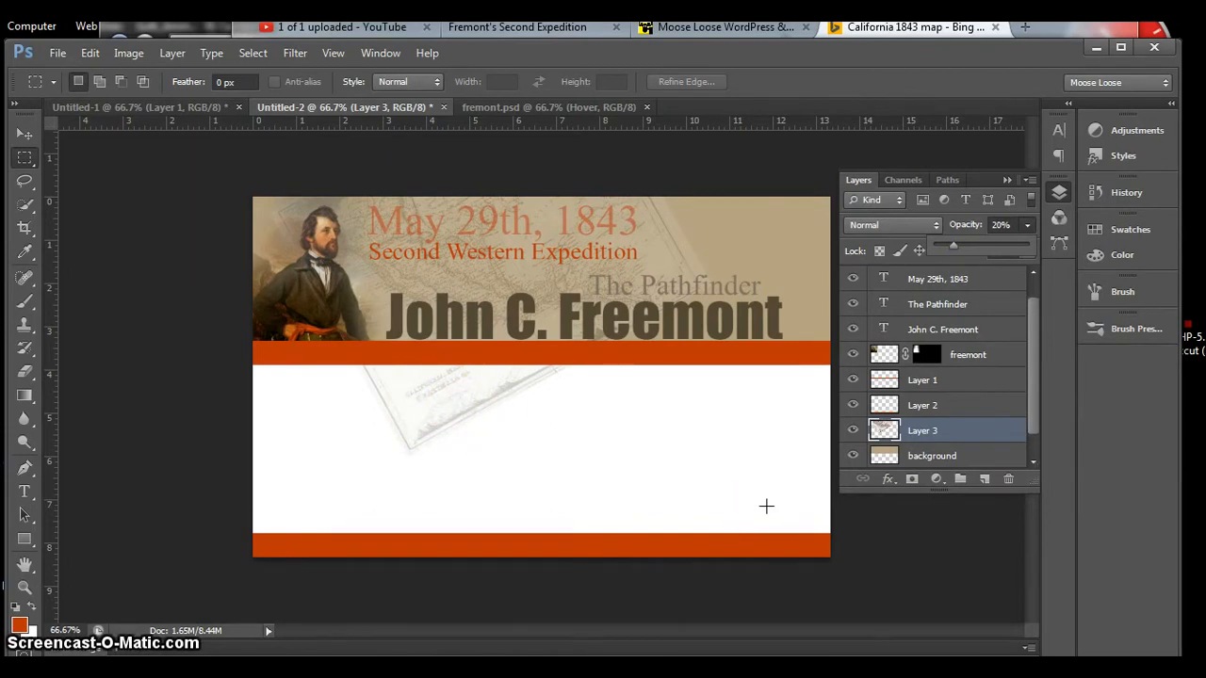
Step: Show the grid and delete the part of the map layer that extends below the tan header banner
key(ctrl+apostrophe)
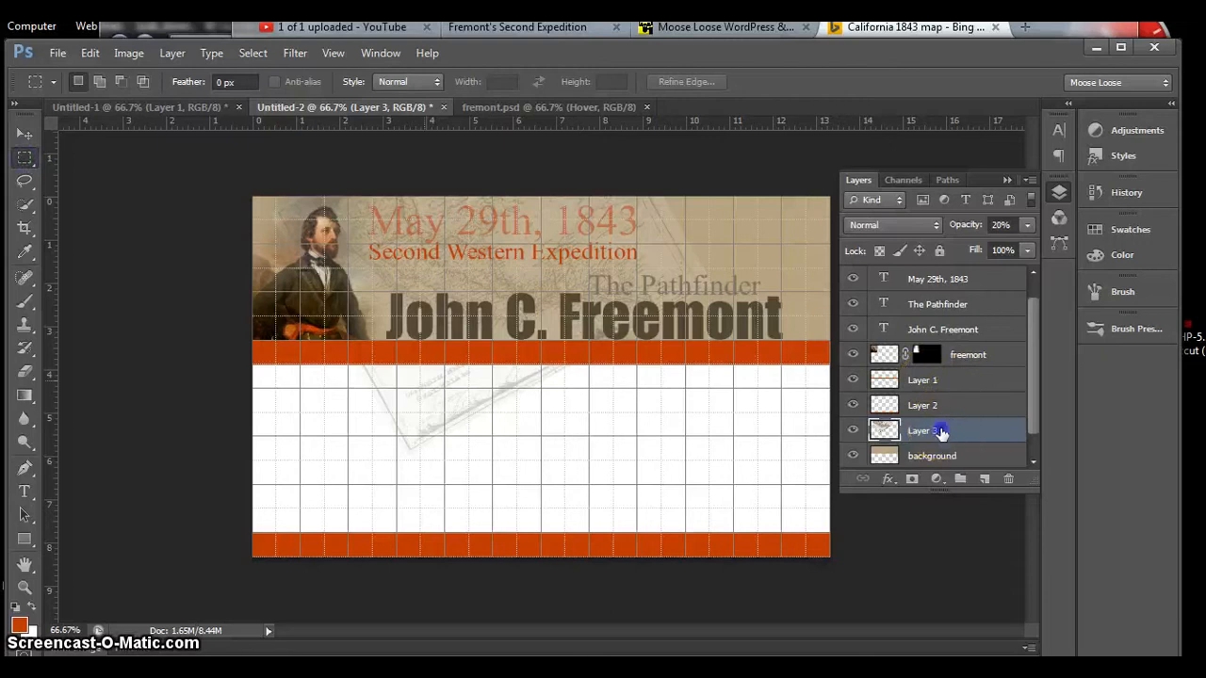
drag(242, 342, 842, 470)
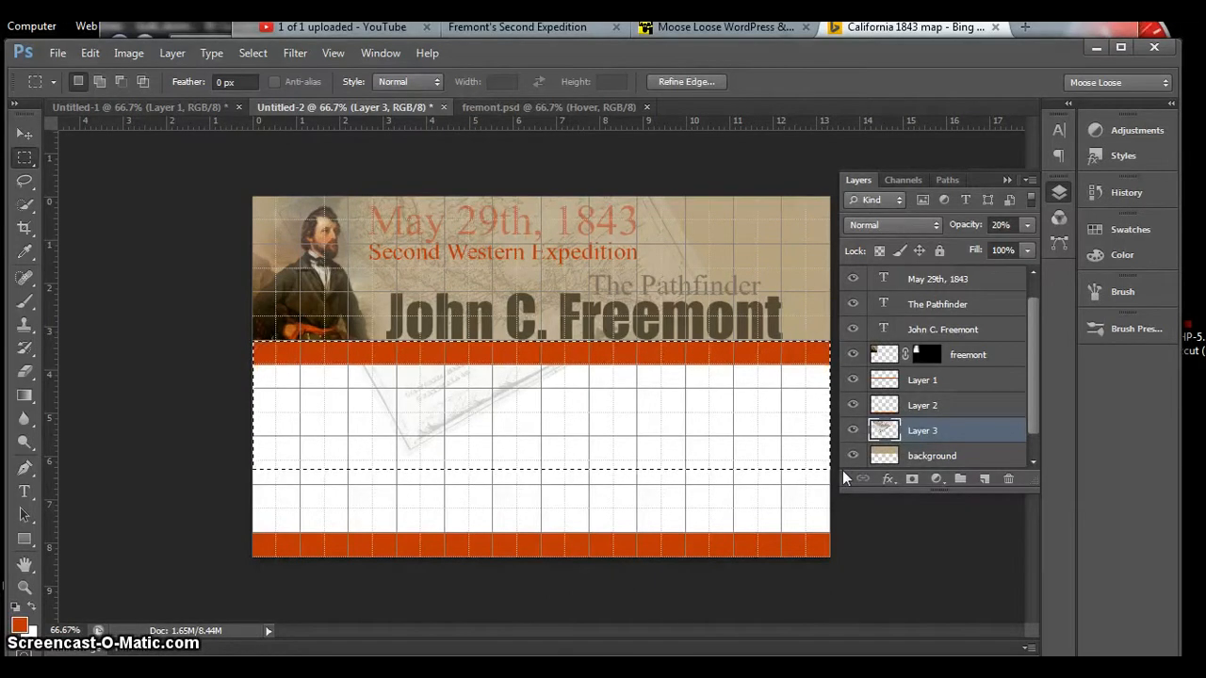
key(Delete)
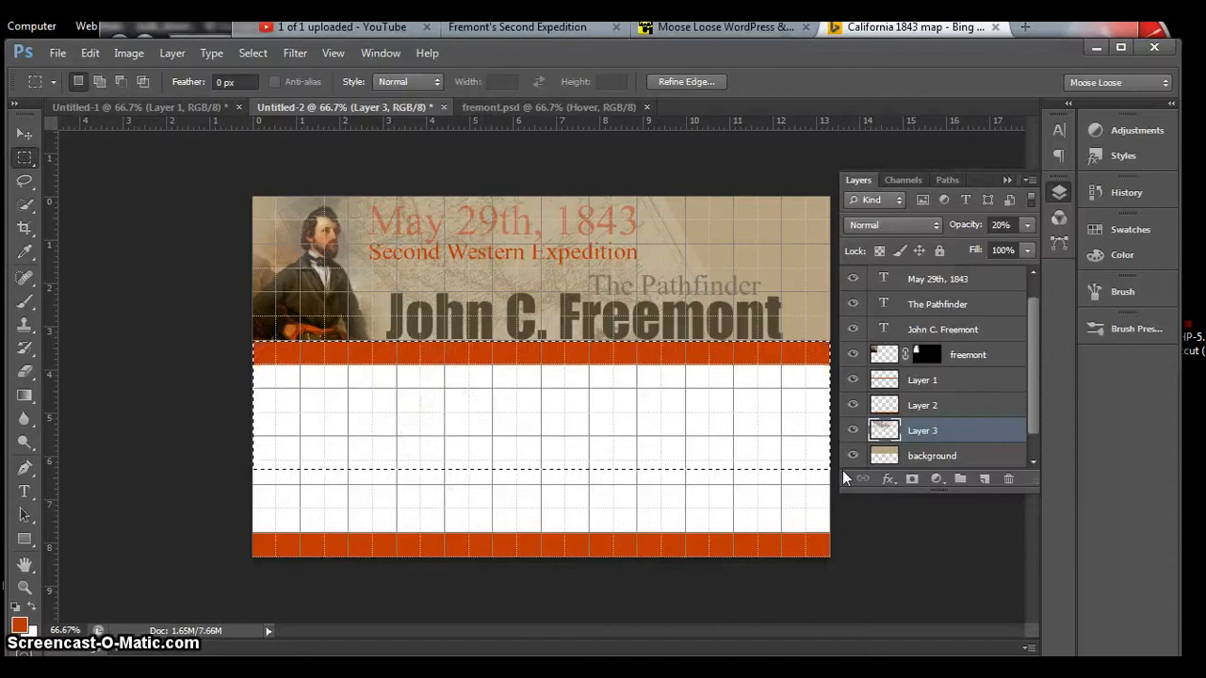
Step: Clear the selection, shift the map layer slightly behind the header titles, and hide the grid
key(ctrl+d)
click(617, 219)
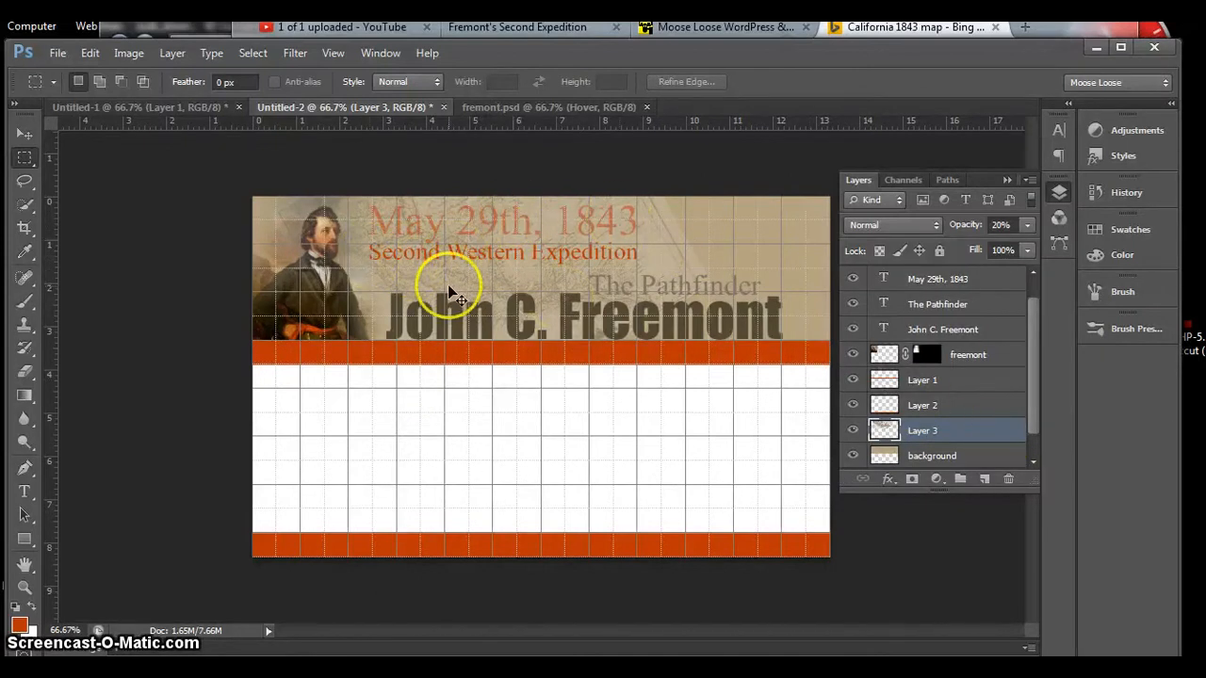
drag(453, 282, 477, 280)
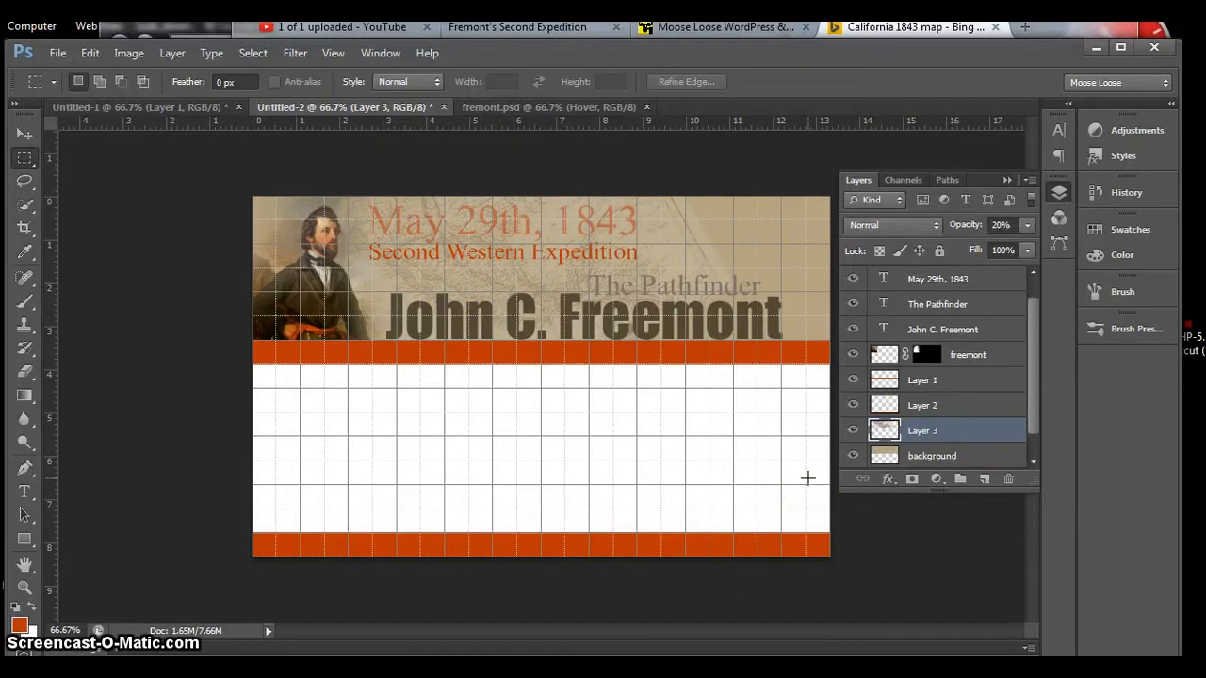
key(ctrl+apostrophe)
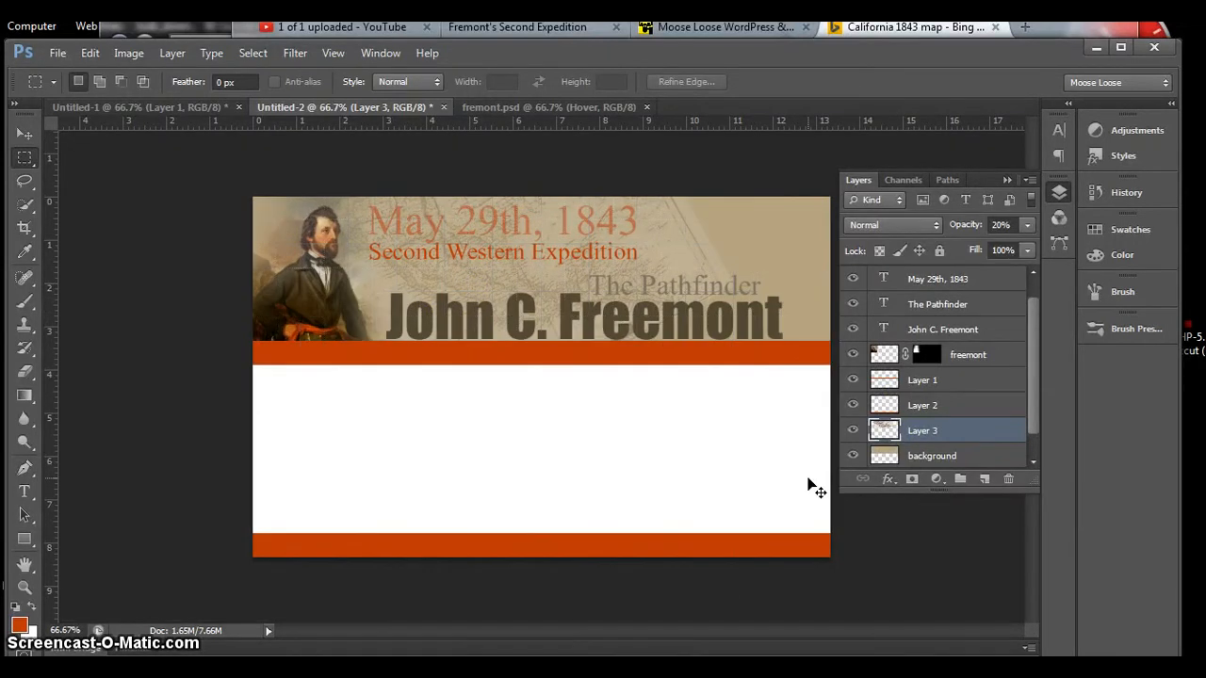
Step: Set the opacity of the "May 29th, 1843" text layer to 87%
click(933, 280)
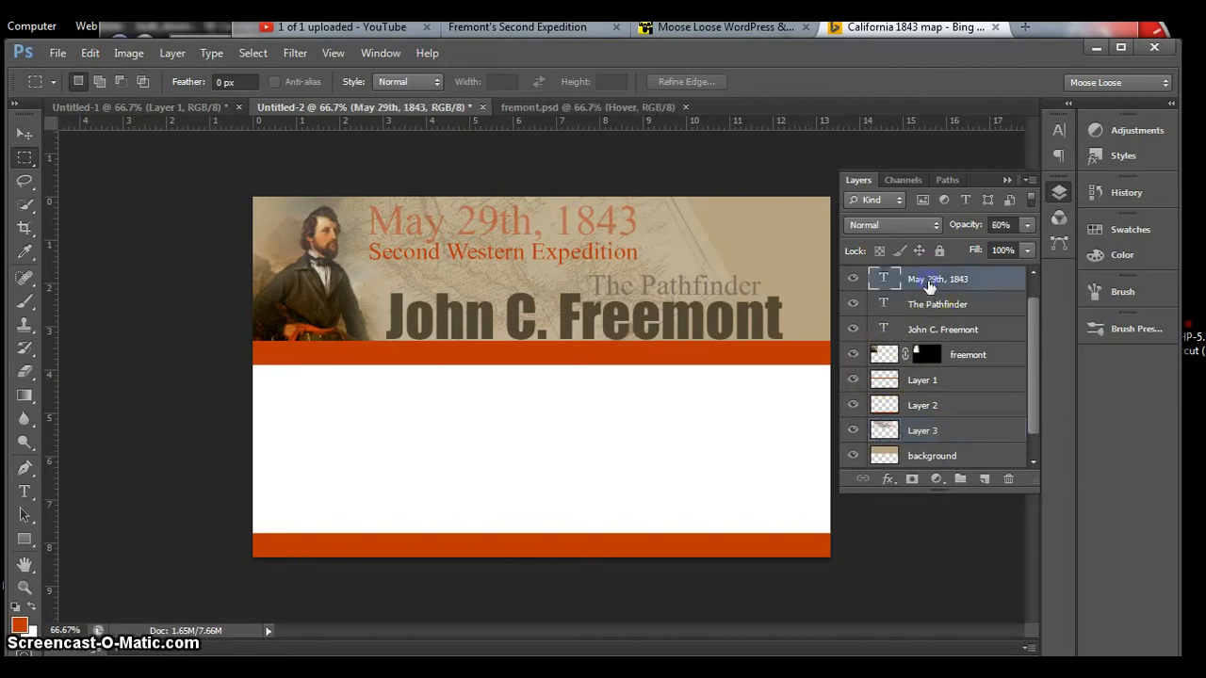
click(1027, 225)
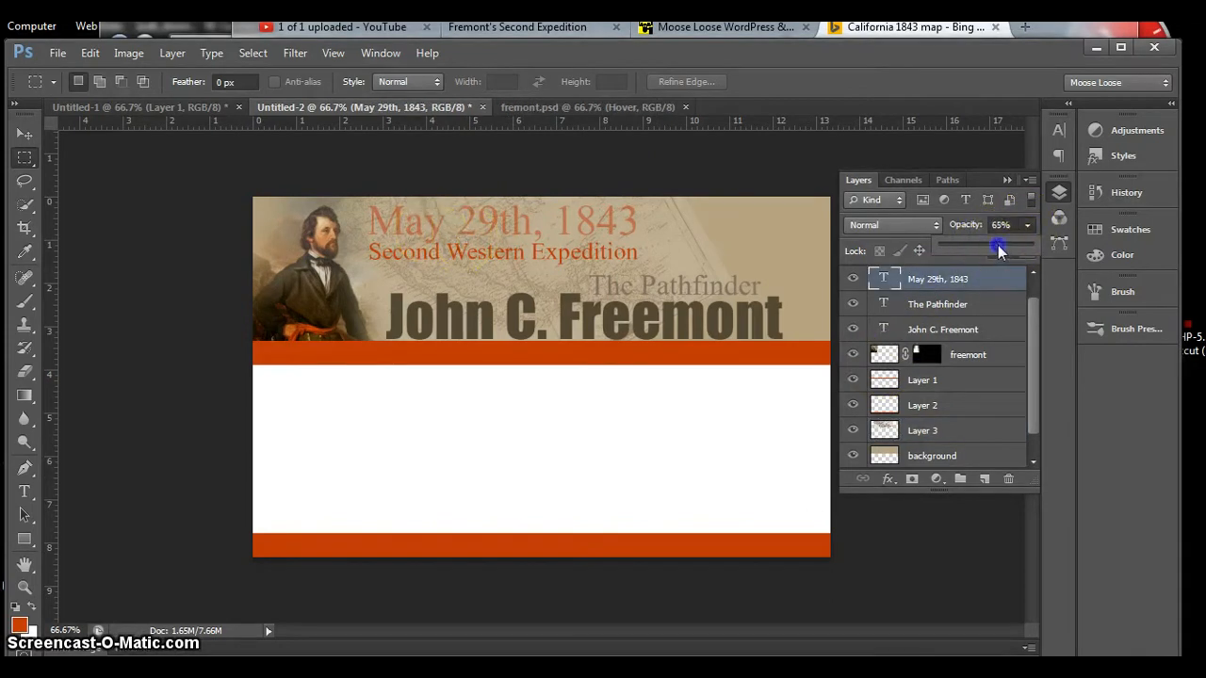
drag(998, 245, 1001, 249)
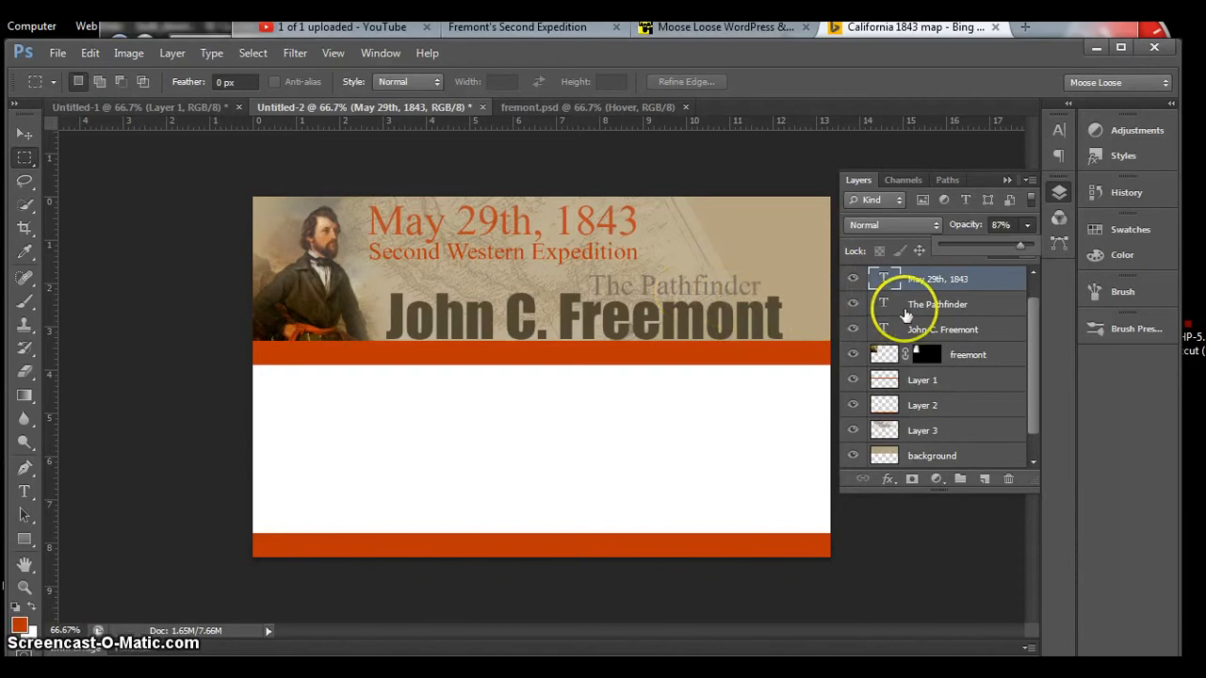
Step: Lower the opacity of the map layer, Layer 3, to 17%
click(939, 307)
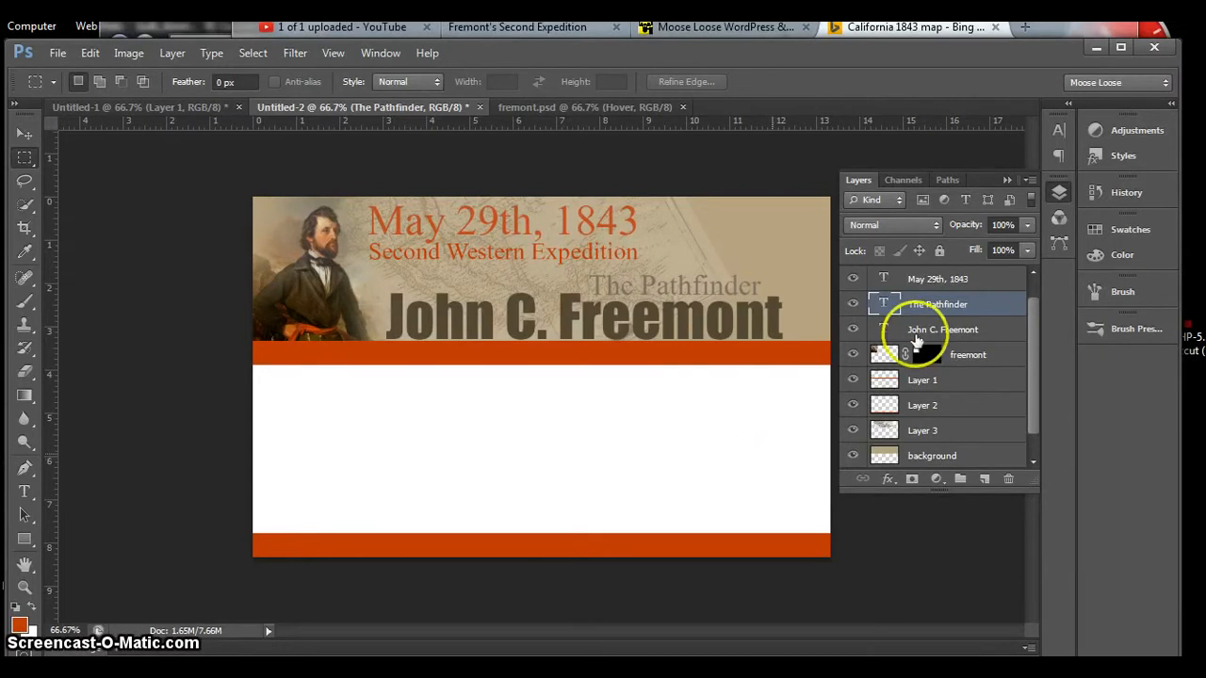
click(974, 430)
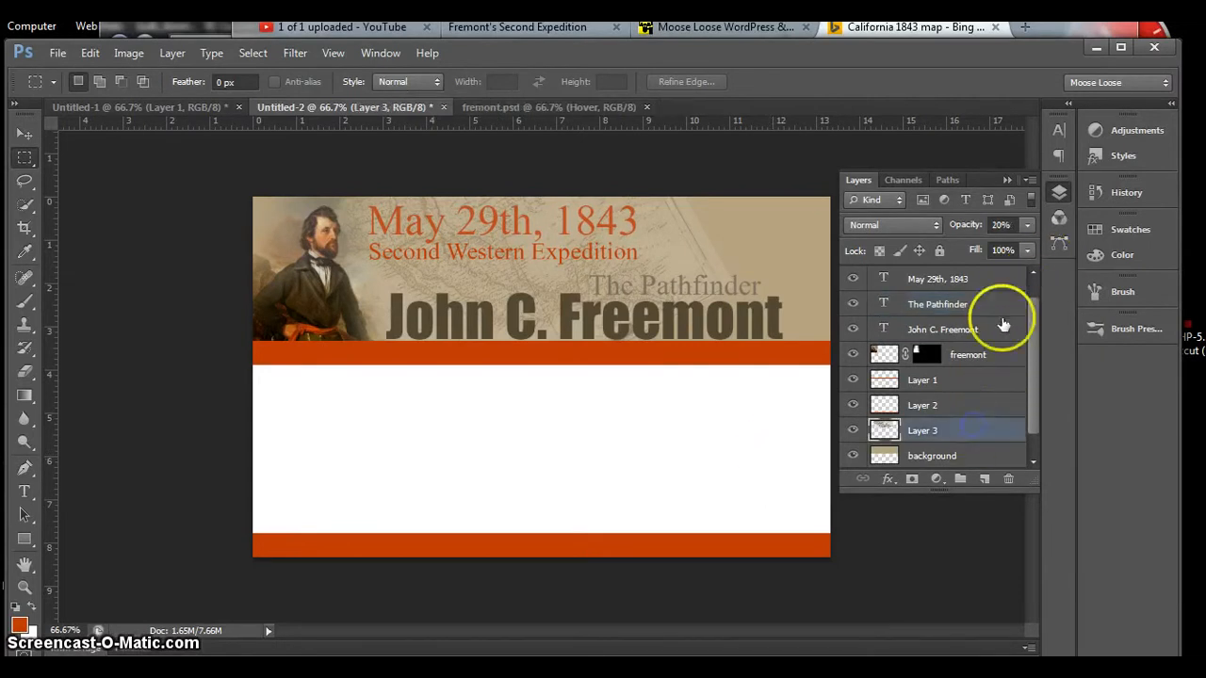
drag(1026, 225, 959, 246)
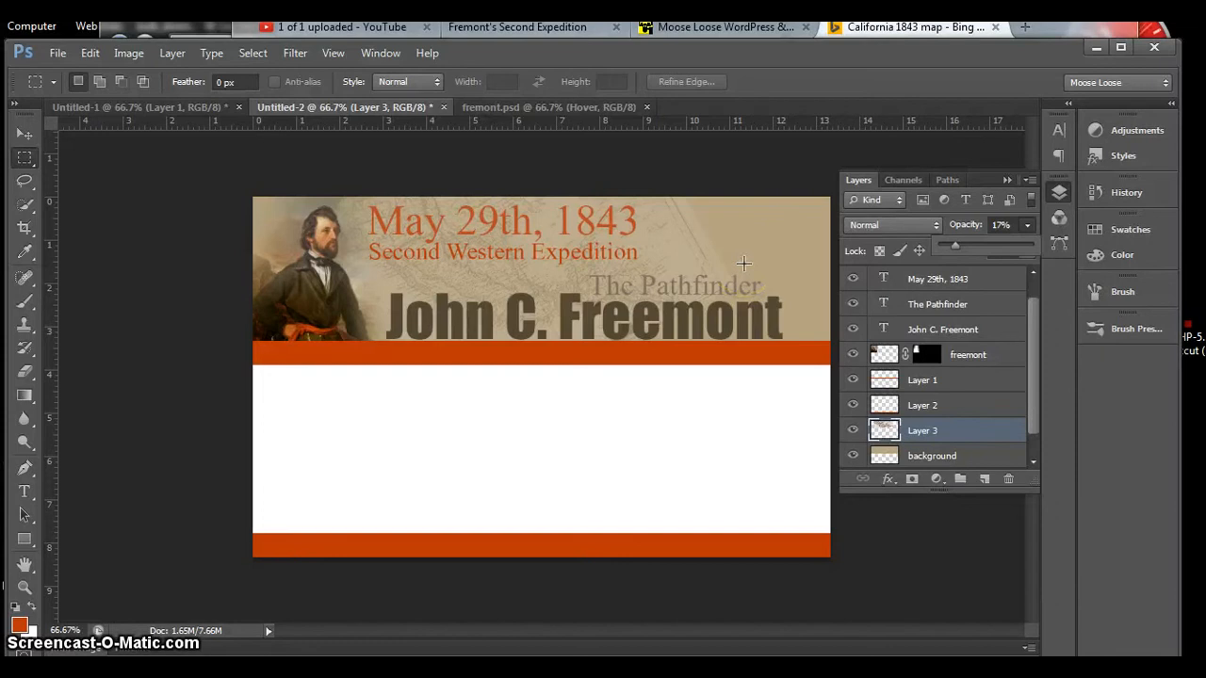
Step: Switch to the browser and search Bing Images for "clouds"
key(alt+Tab)
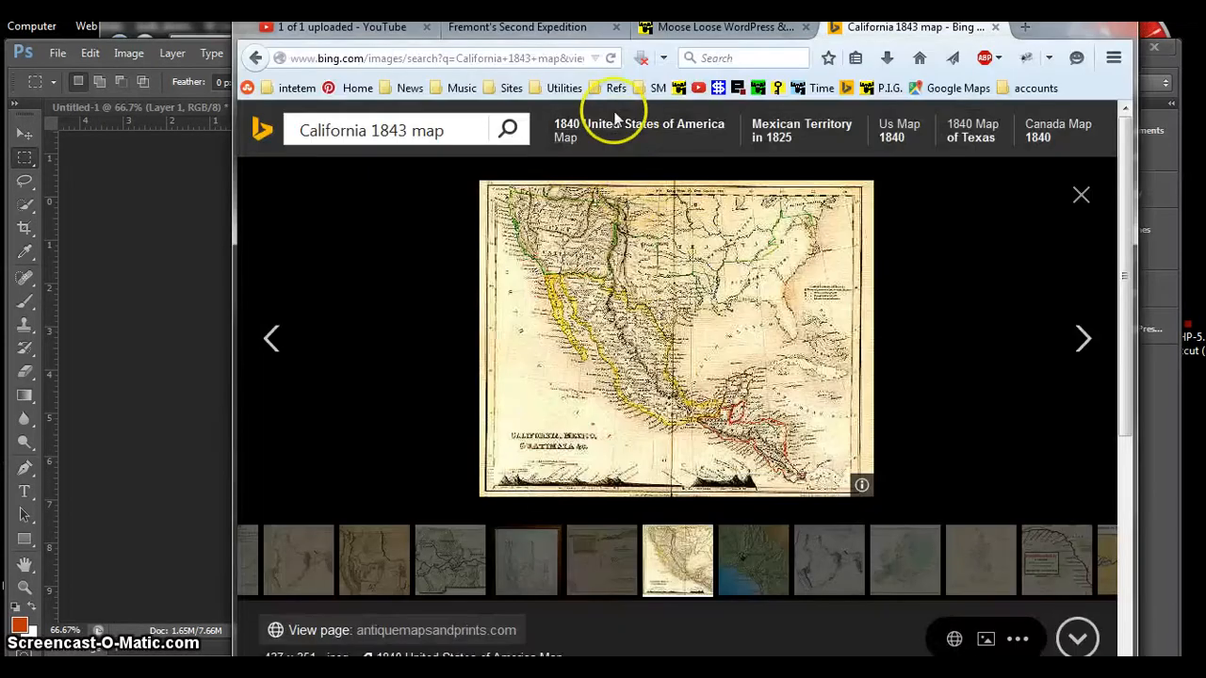
drag(445, 130, 306, 132)
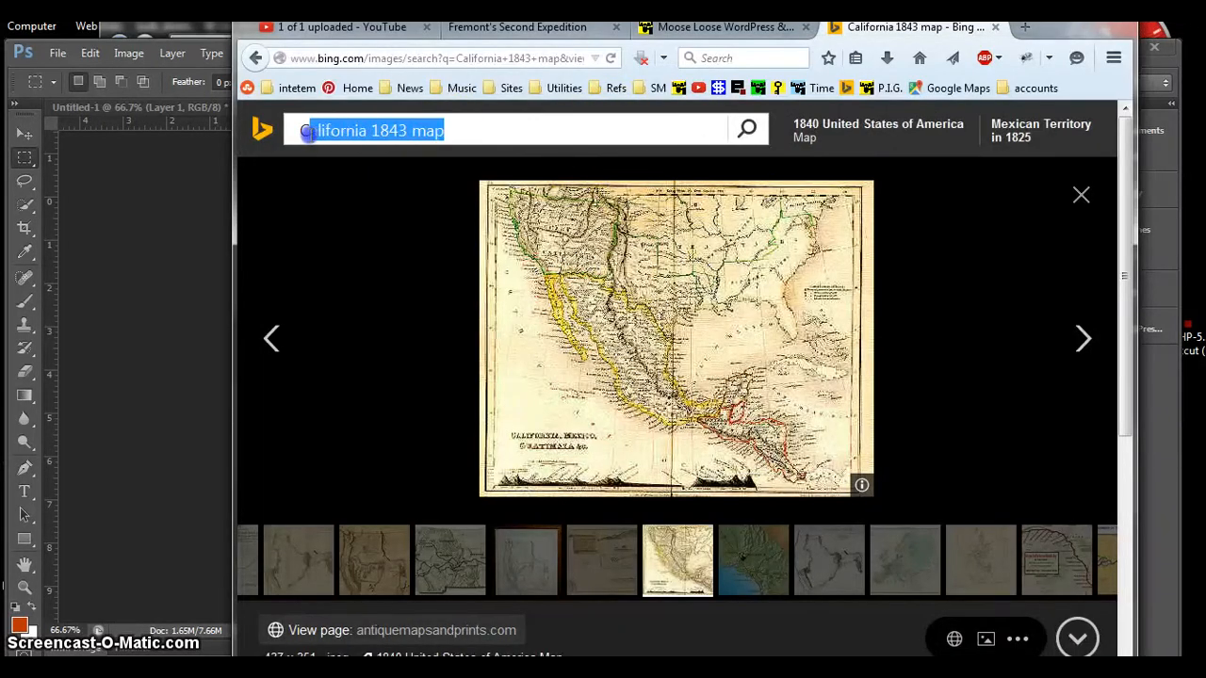
text(clo)
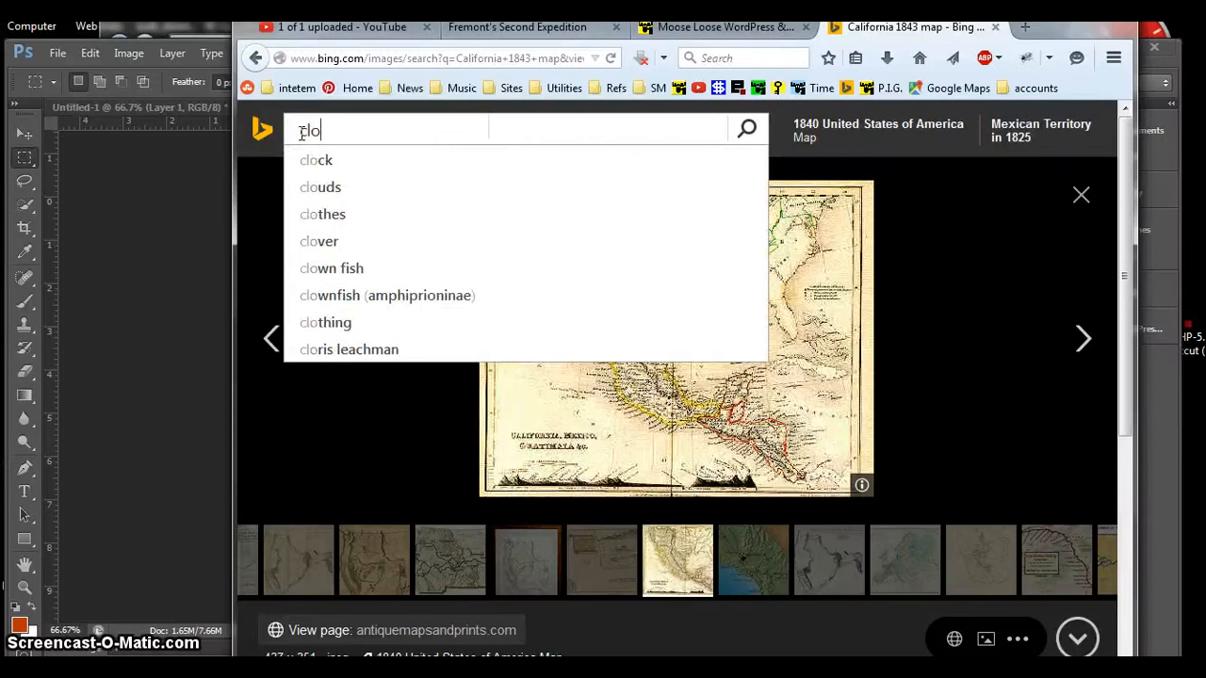
text(uds)
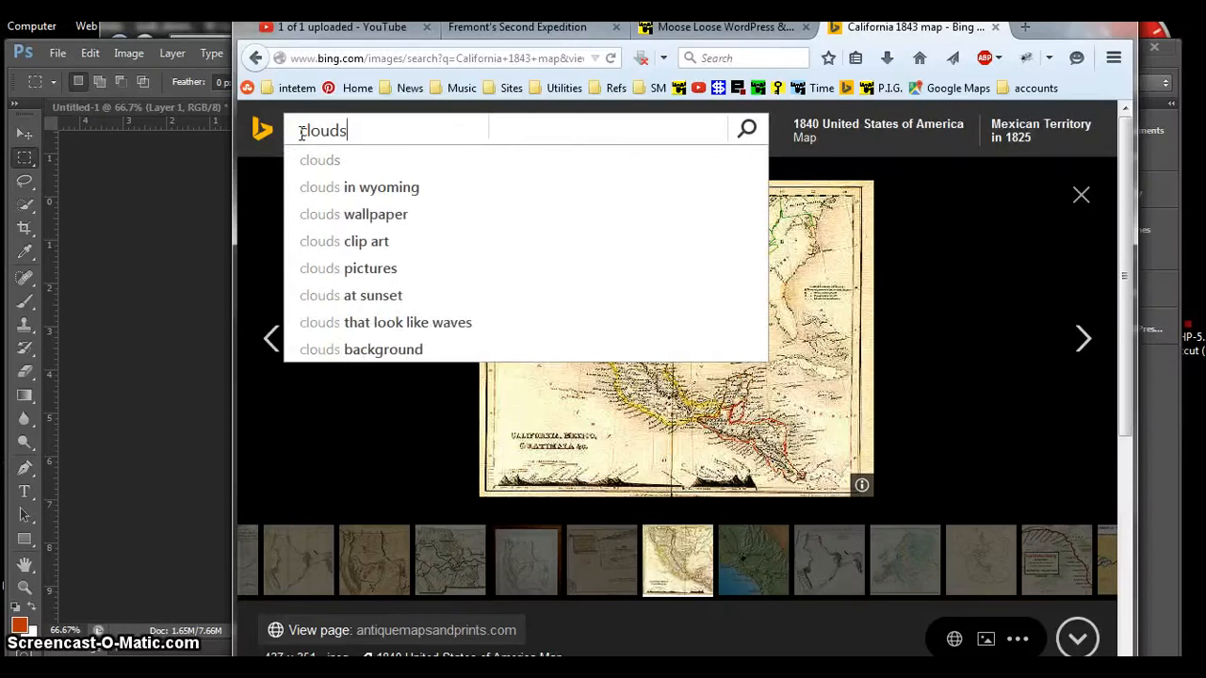
key(Return)
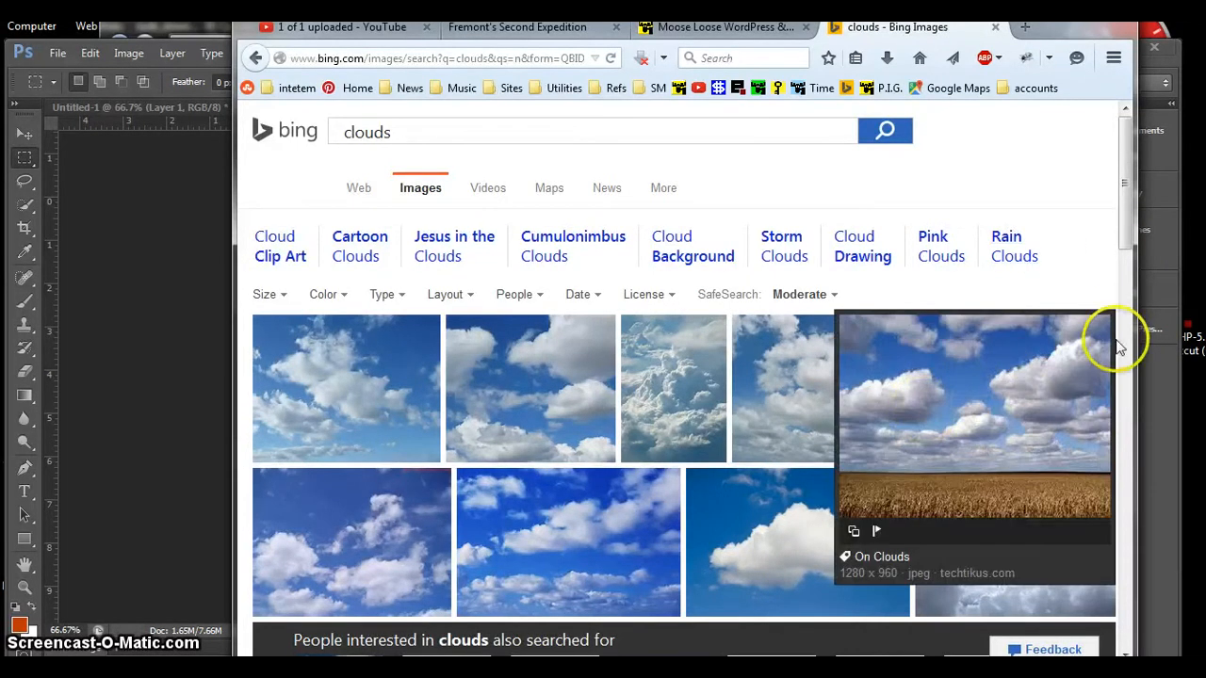
Step: Open the image of bright white clouds seen from above under a blue sky and copy it
drag(1124, 281, 1121, 420)
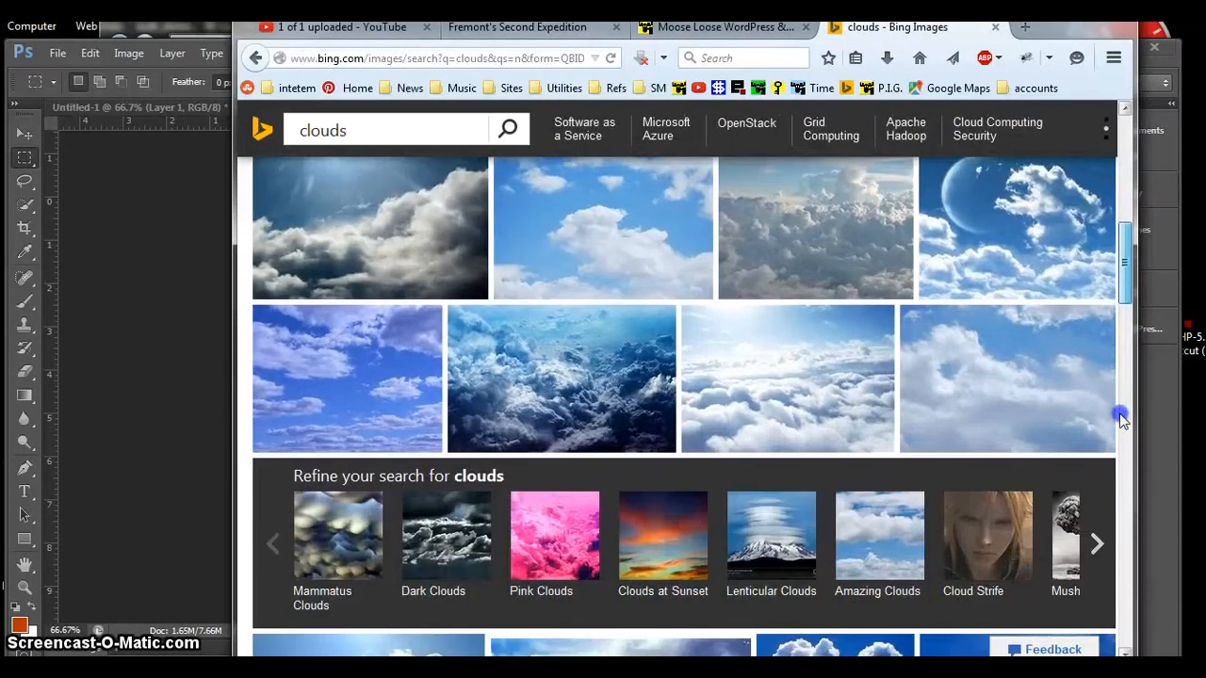
click(791, 392)
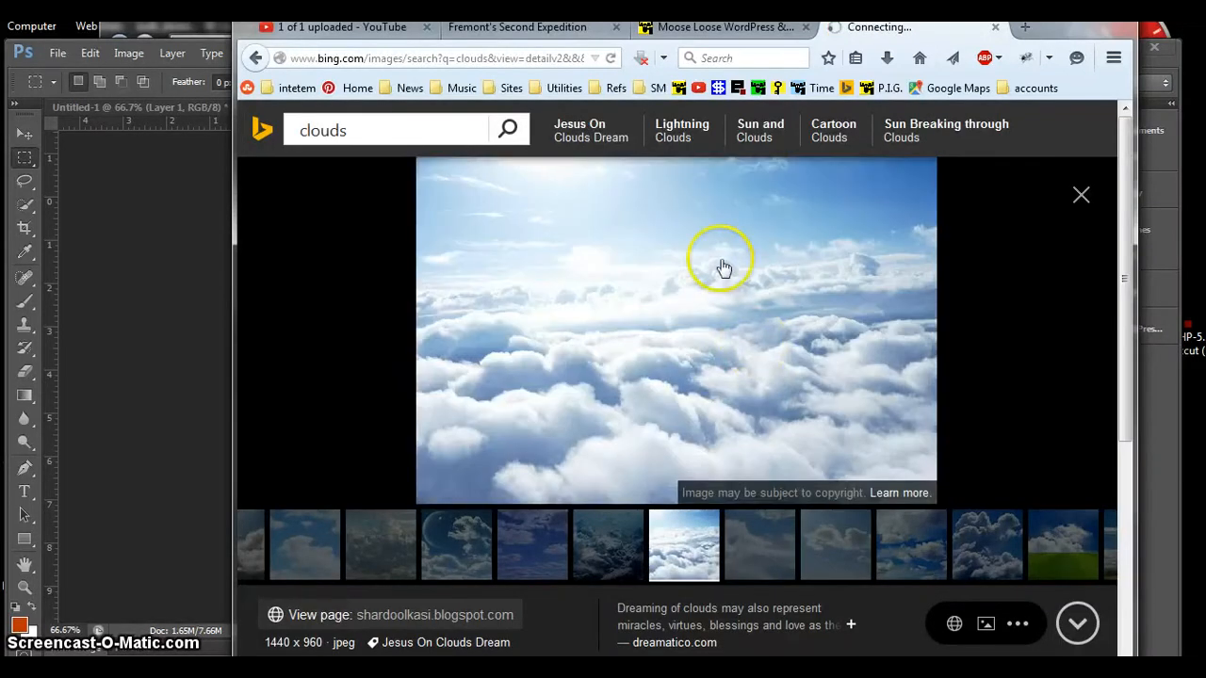
right_click(698, 253)
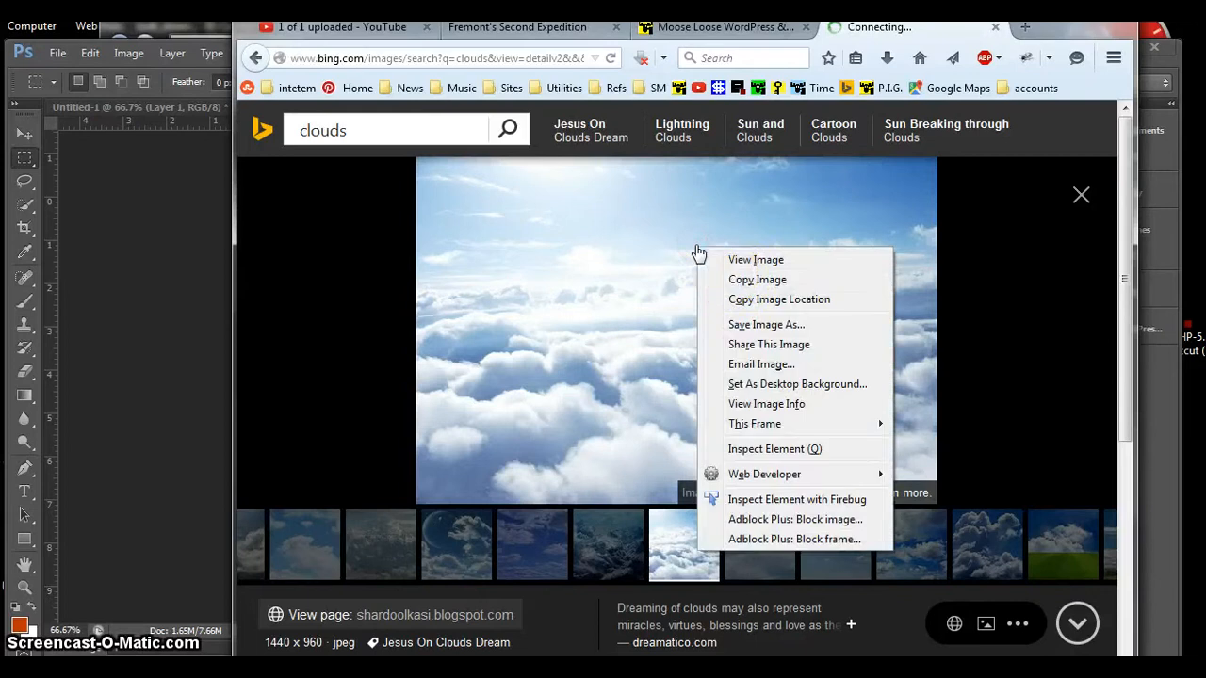
click(738, 282)
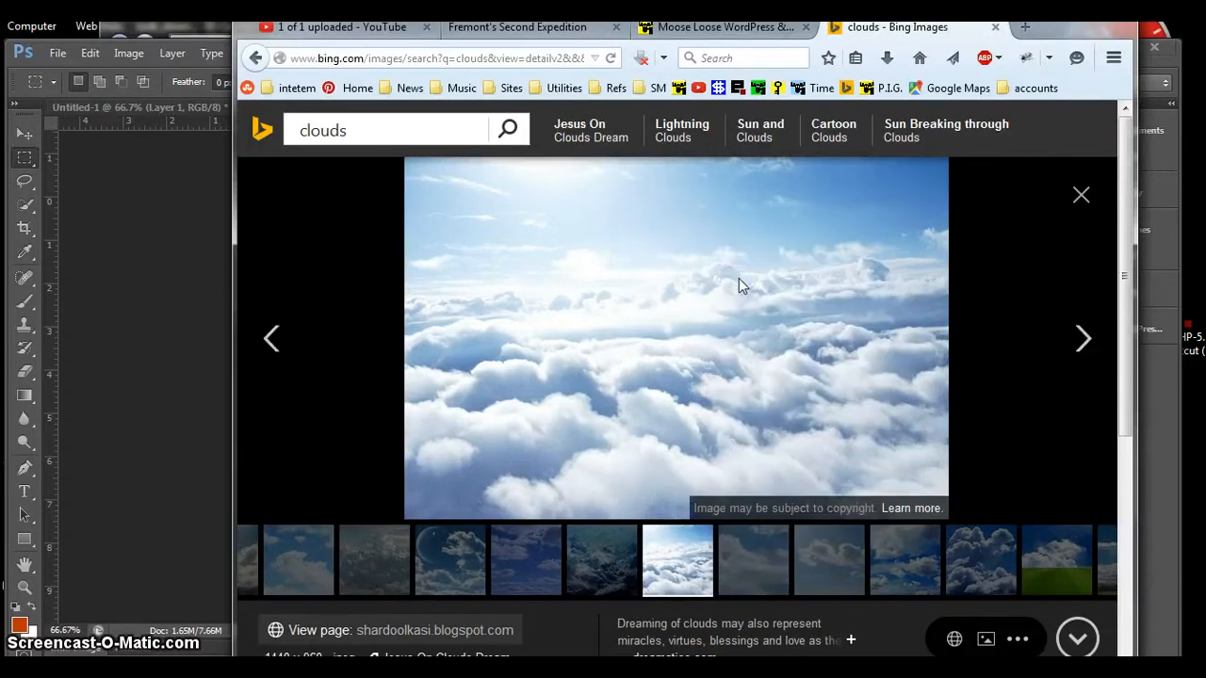
Step: Switch to Photoshop, paste the clouds directly above the background layer, and move them to cover the right two-thirds of the page
key(alt+Tab)
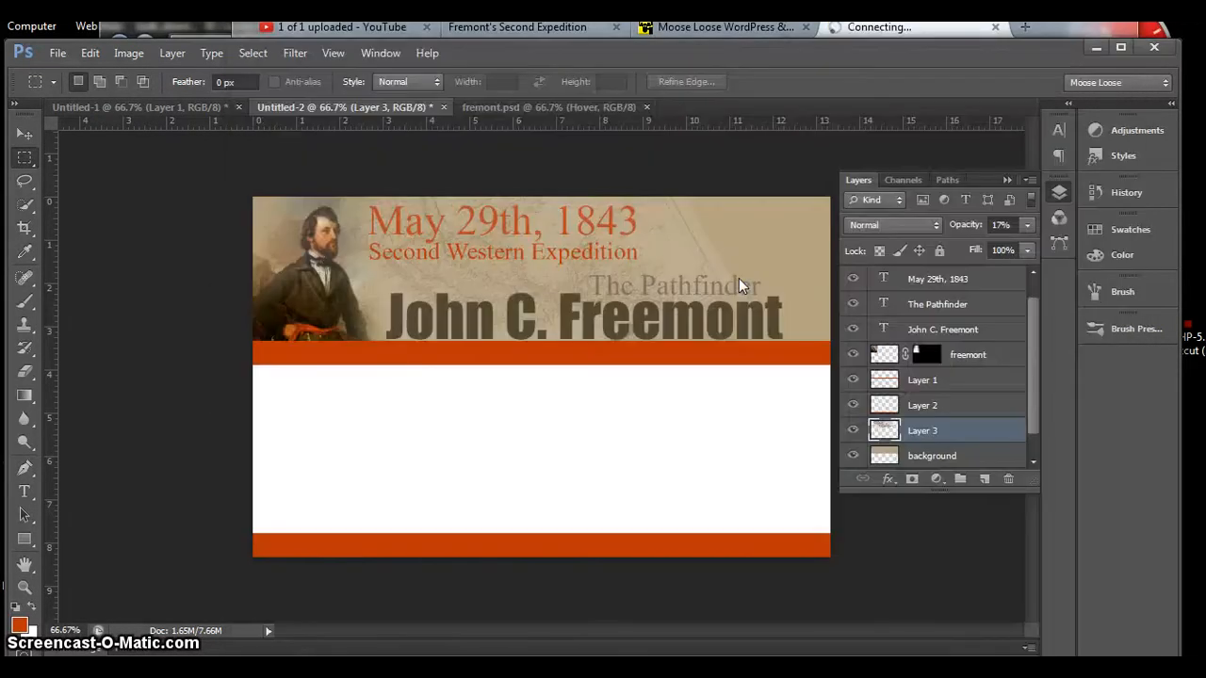
click(954, 431)
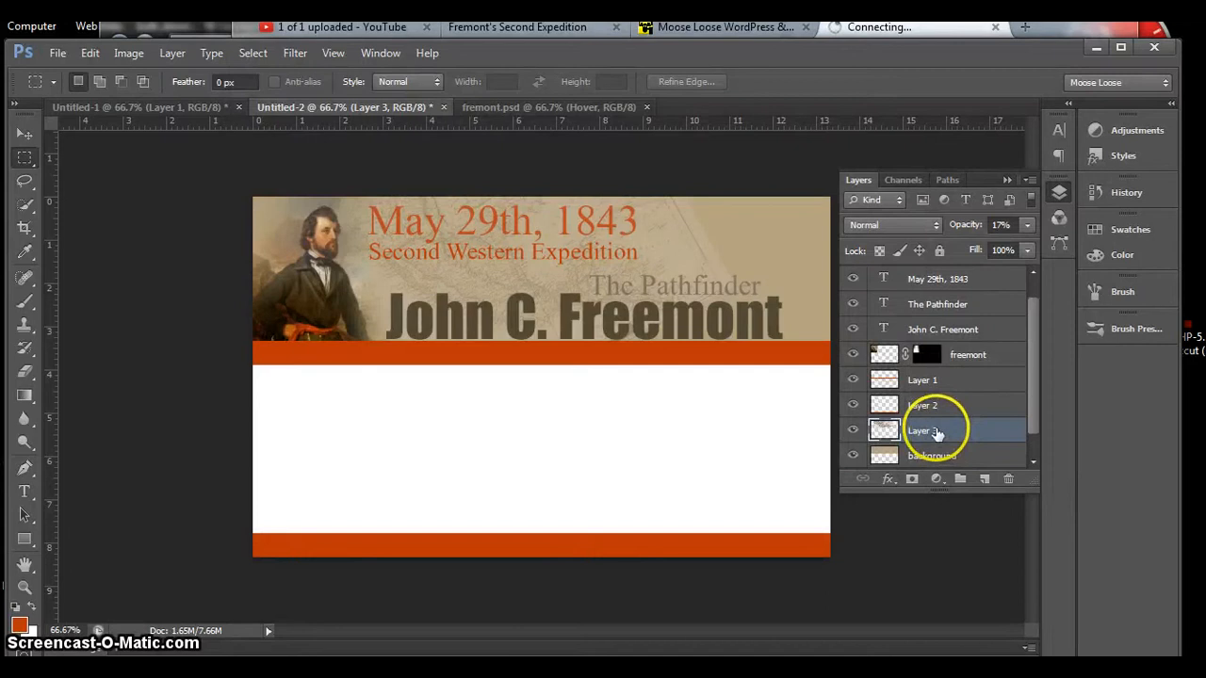
click(930, 456)
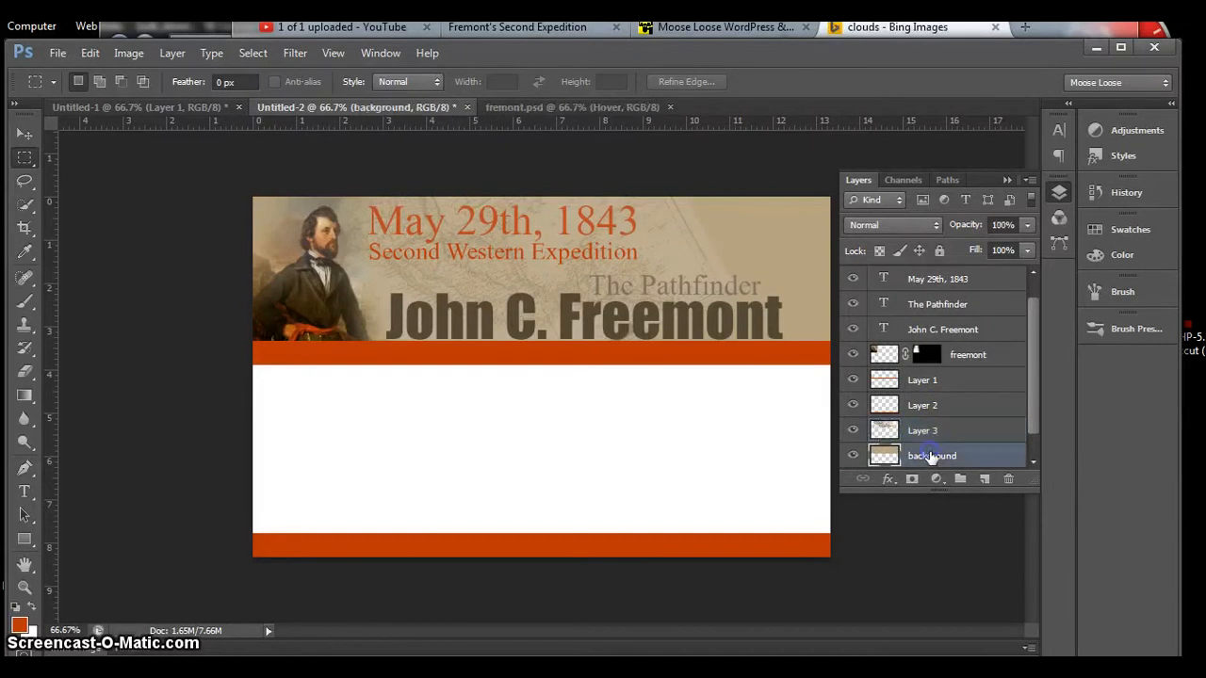
click(739, 453)
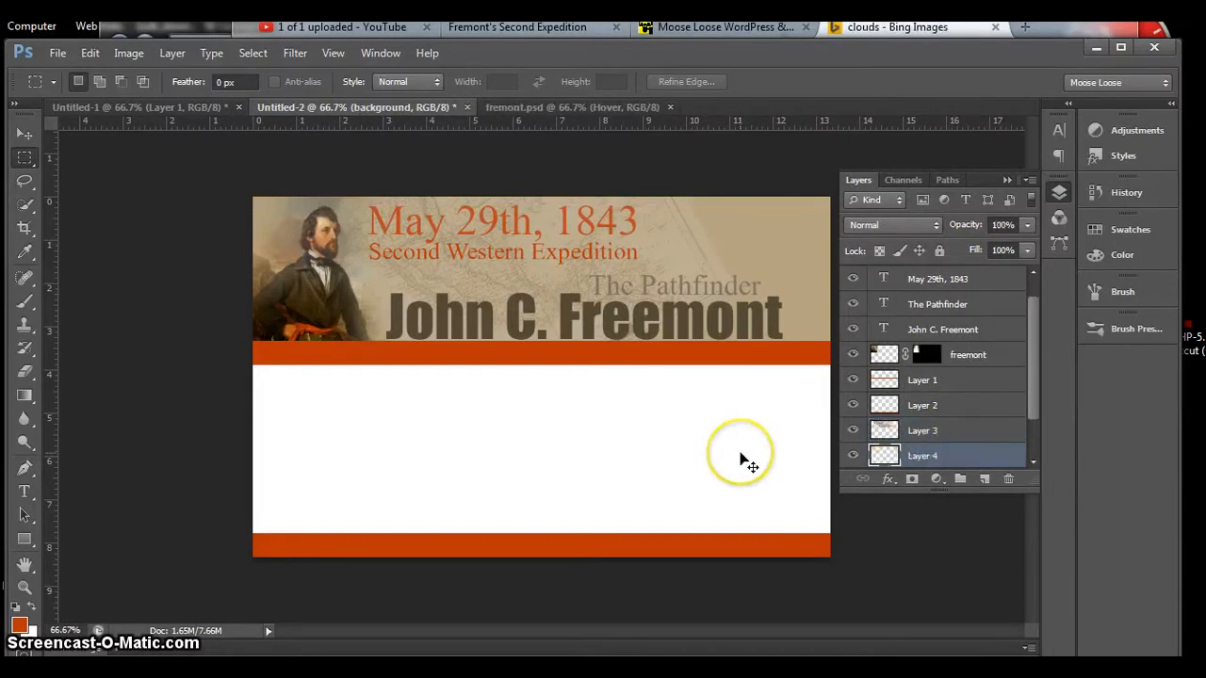
key(ctrl+v)
click(695, 456)
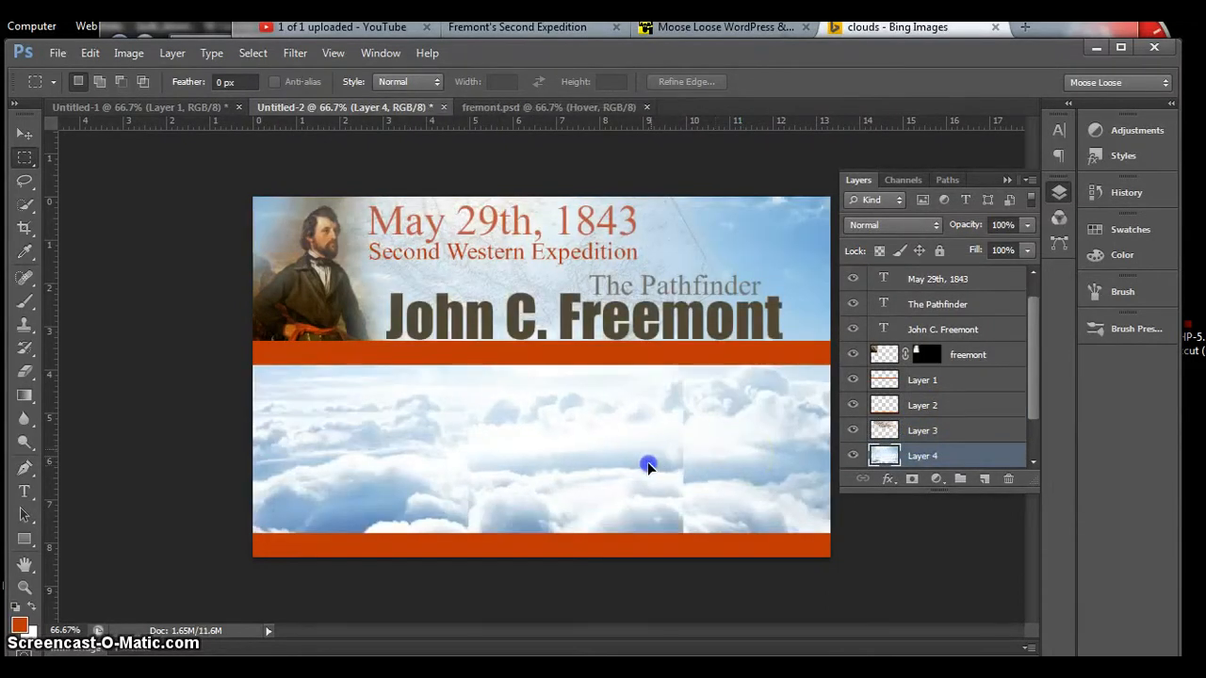
mouse_move(648, 462)
mouse_down()
mouse_move(724, 229)
mouse_move(797, 235)
mouse_move(800, 372)
mouse_move(832, 339)
mouse_move(736, 414)
mouse_move(646, 455)
mouse_up()
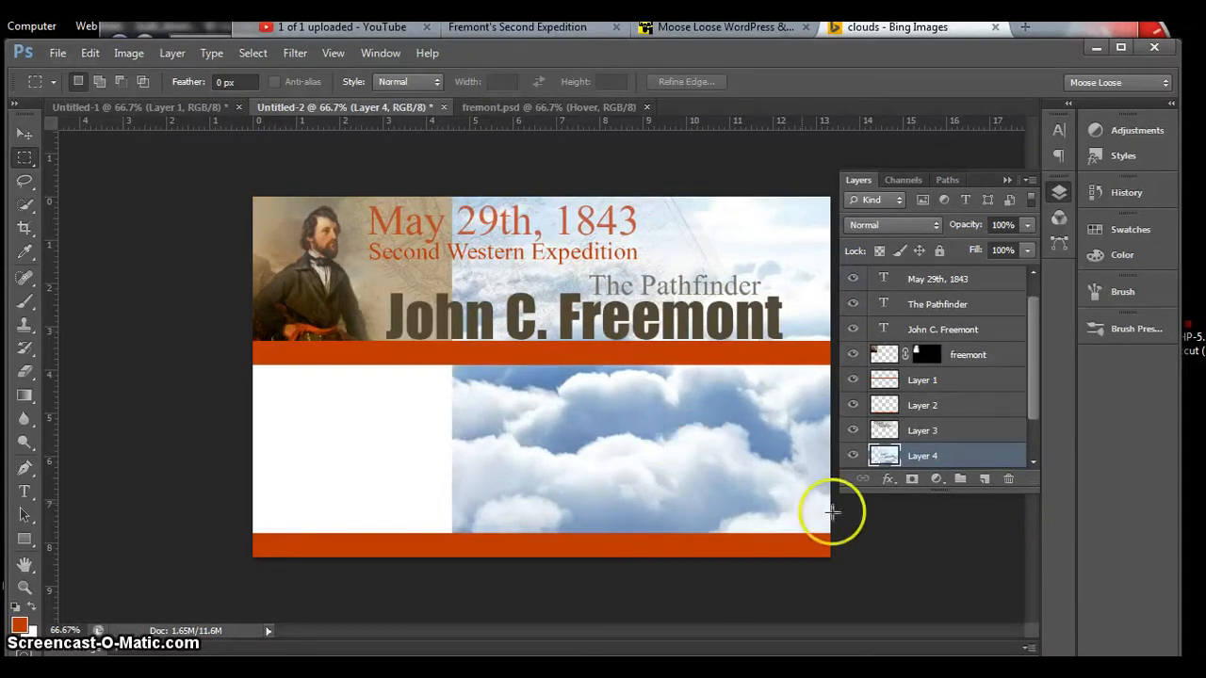
drag(714, 430, 713, 397)
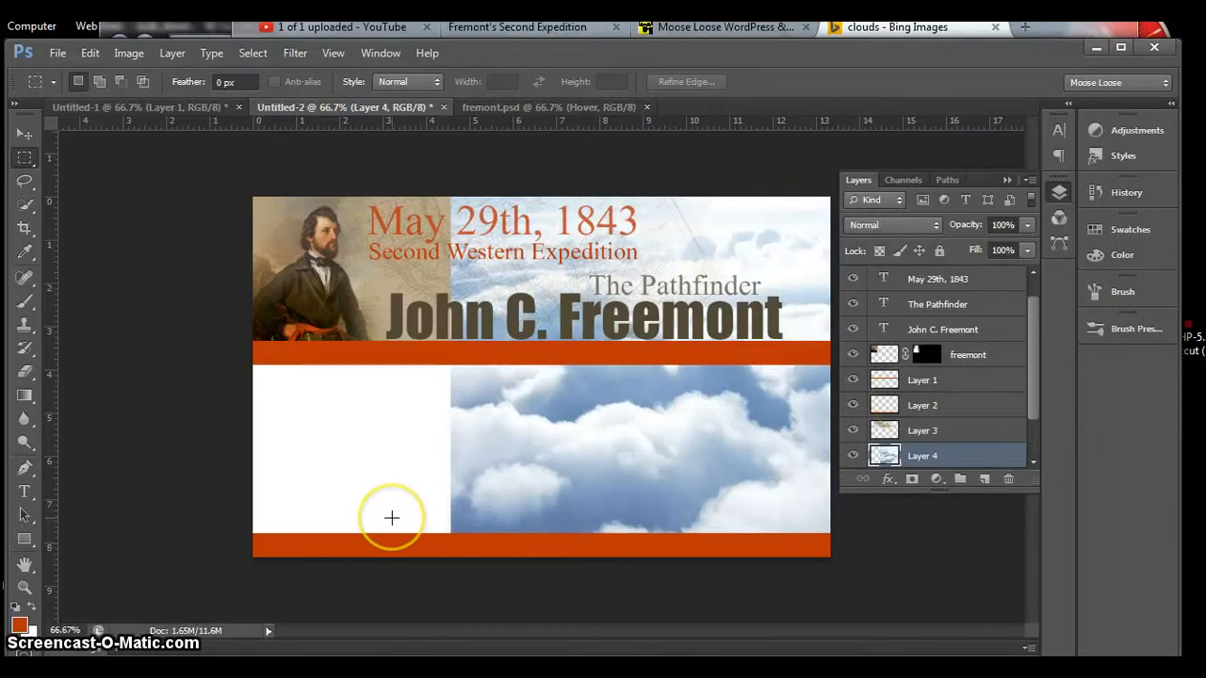
Step: Colorize the clouds layer with Hue/Saturation, using hue 15 and saturation 25
key(ctrl+u)
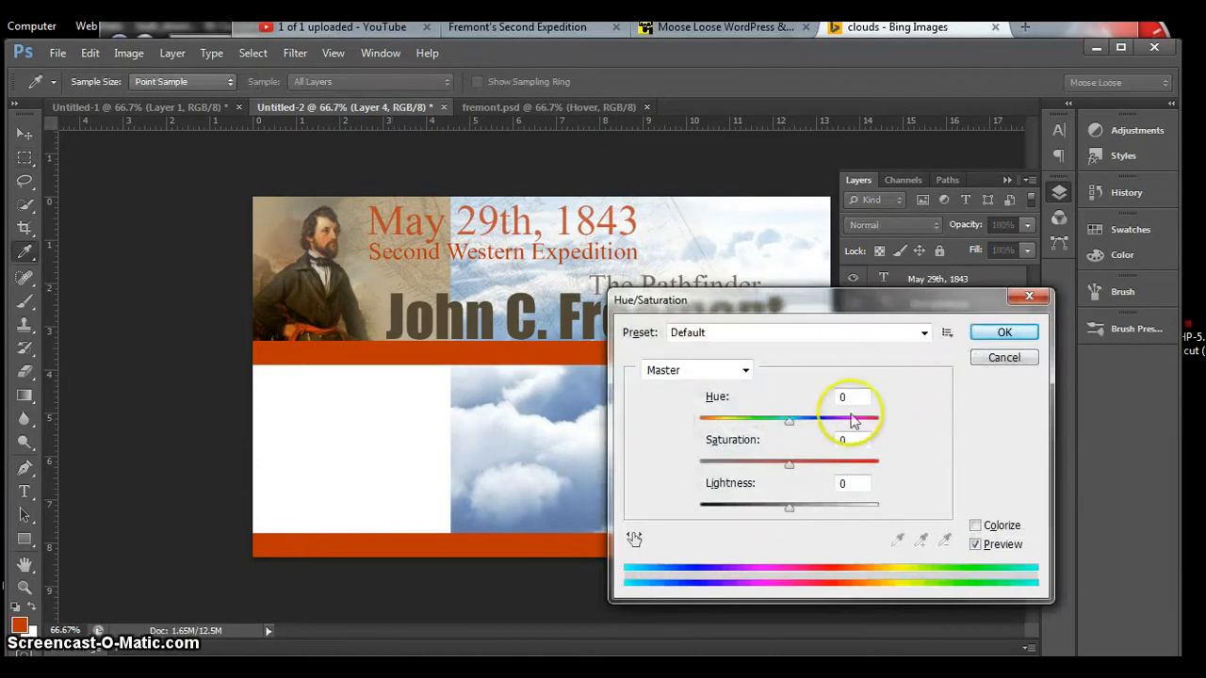
click(976, 525)
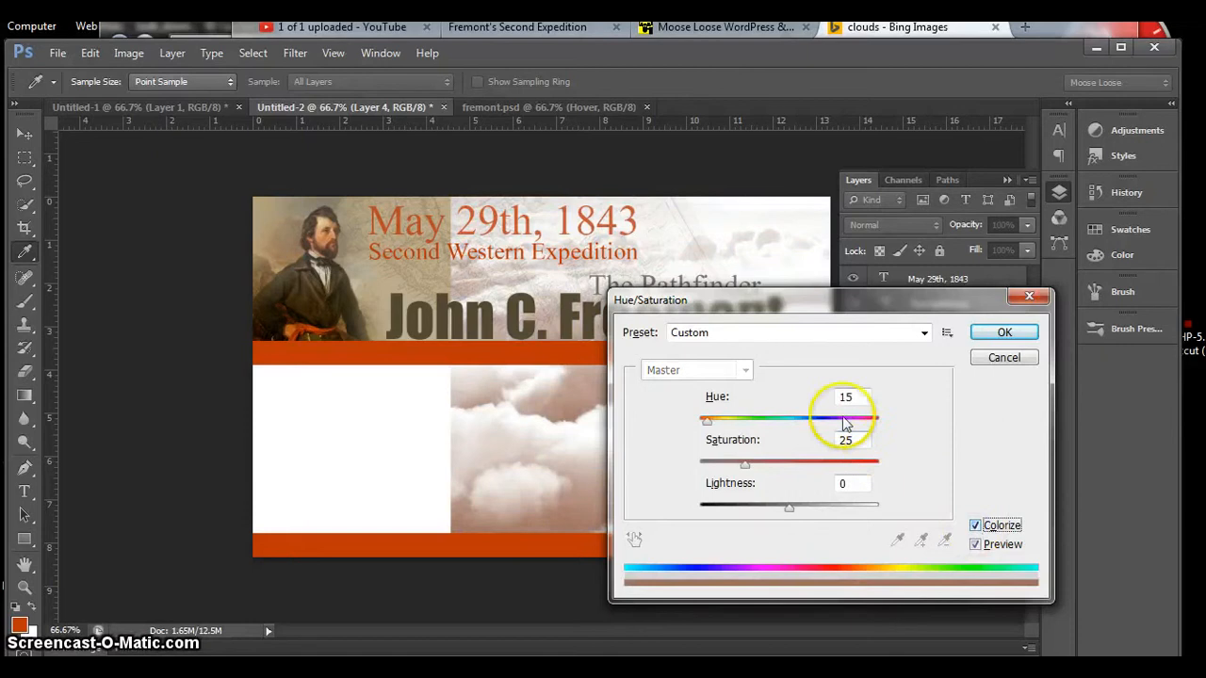
drag(836, 303, 865, 402)
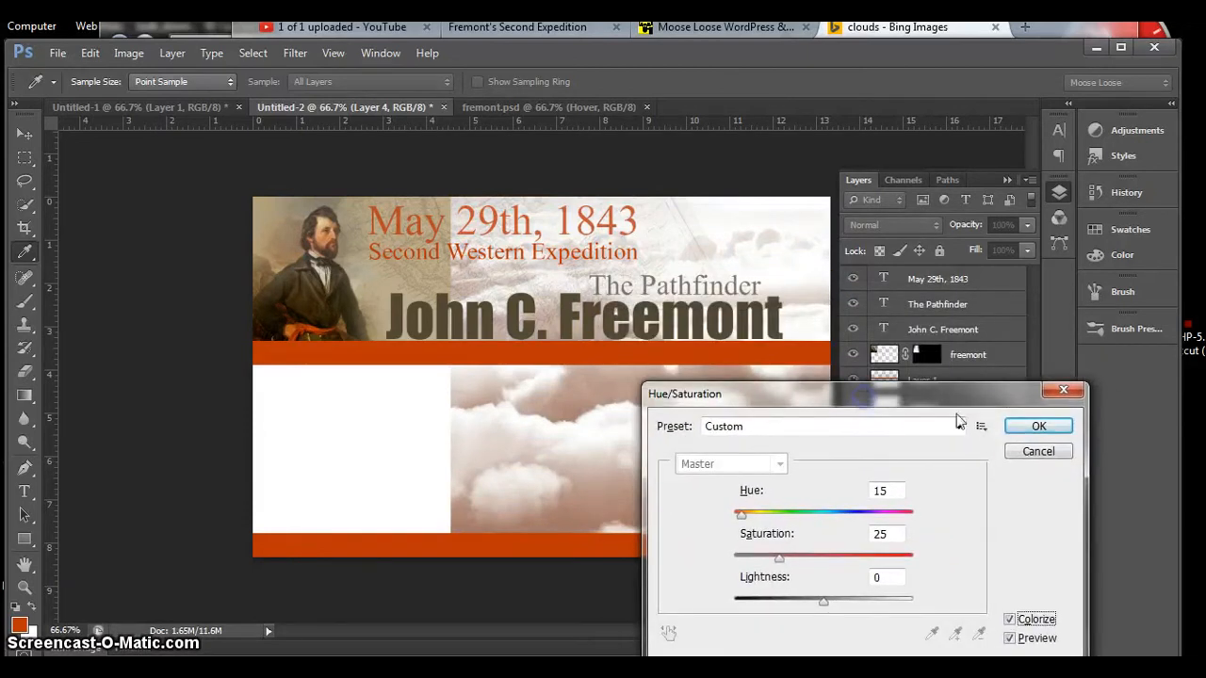
click(1038, 426)
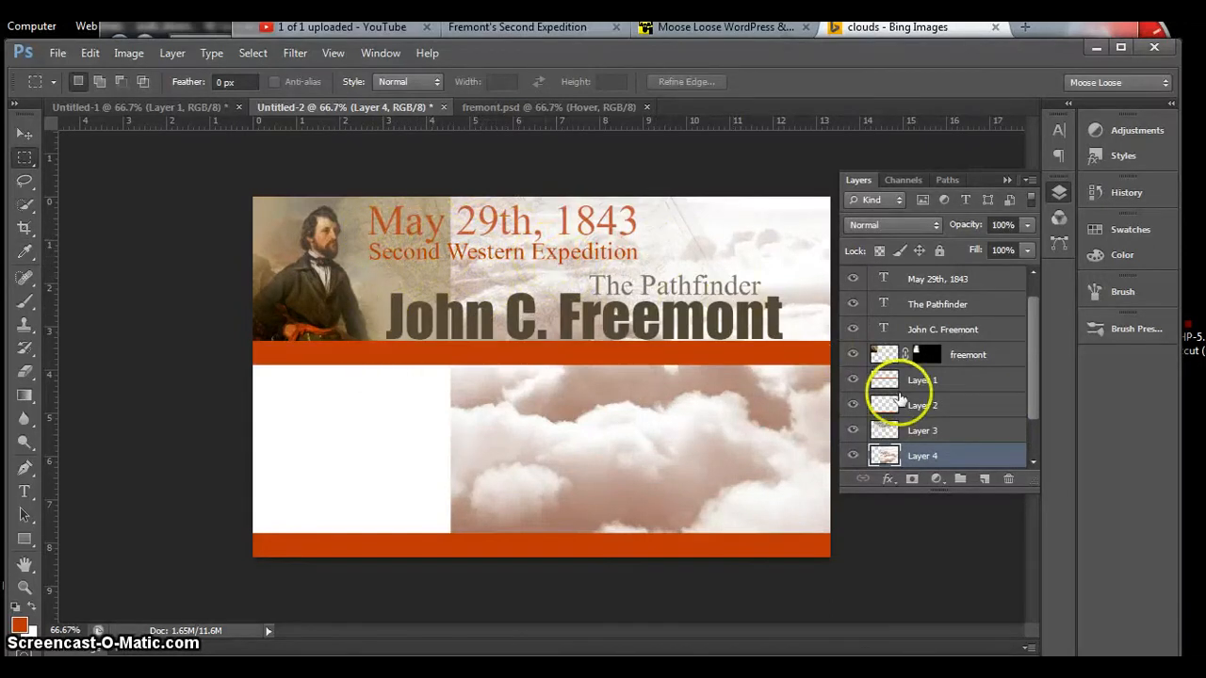
Step: Delete the map-shaped area from the clouds layer using the outline of Layer 3, and hide the map layer
click(883, 432)
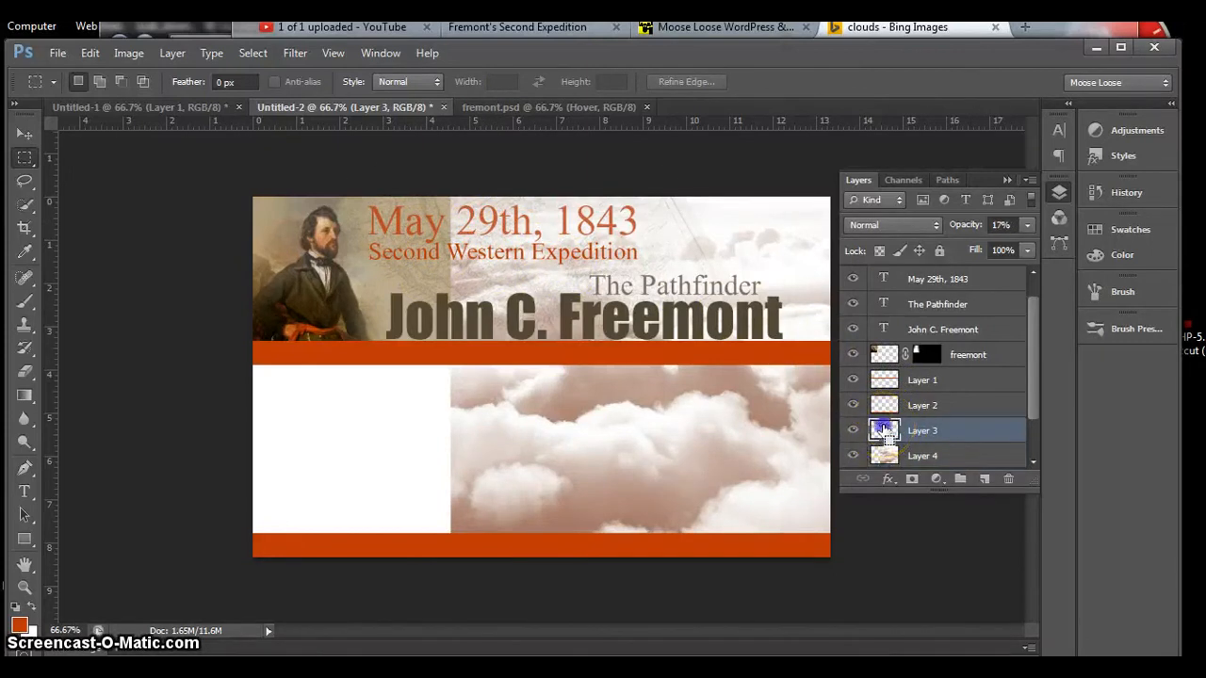
ctrl+click(883, 430)
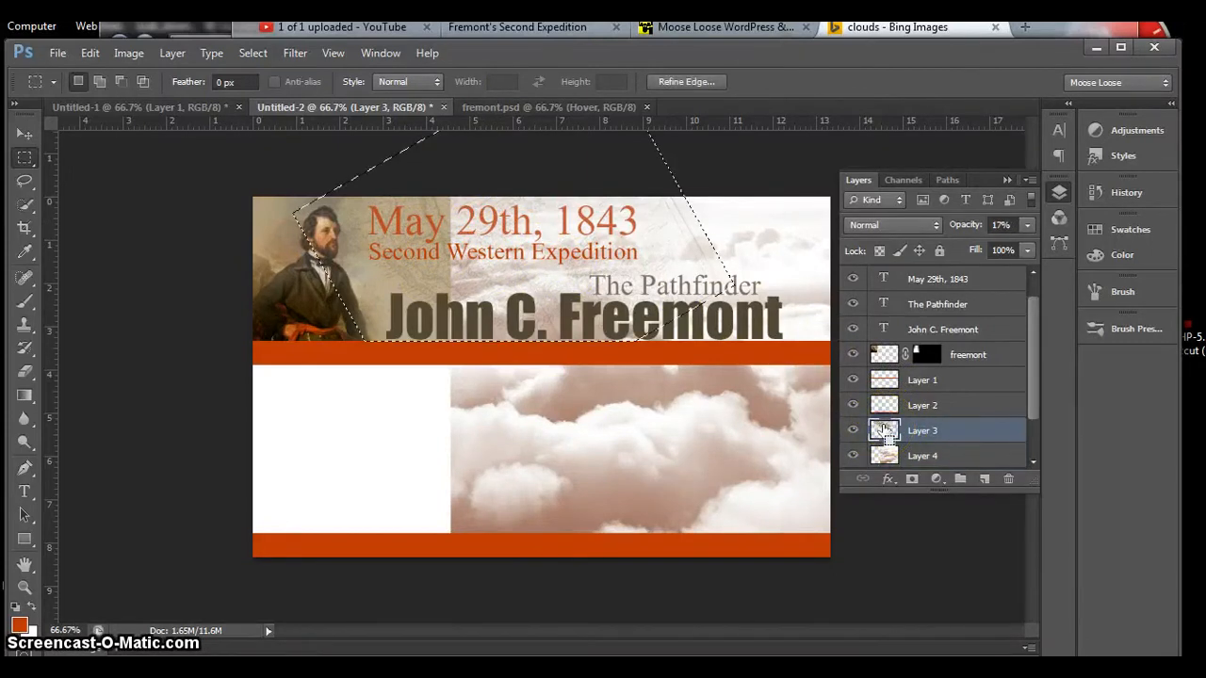
click(921, 455)
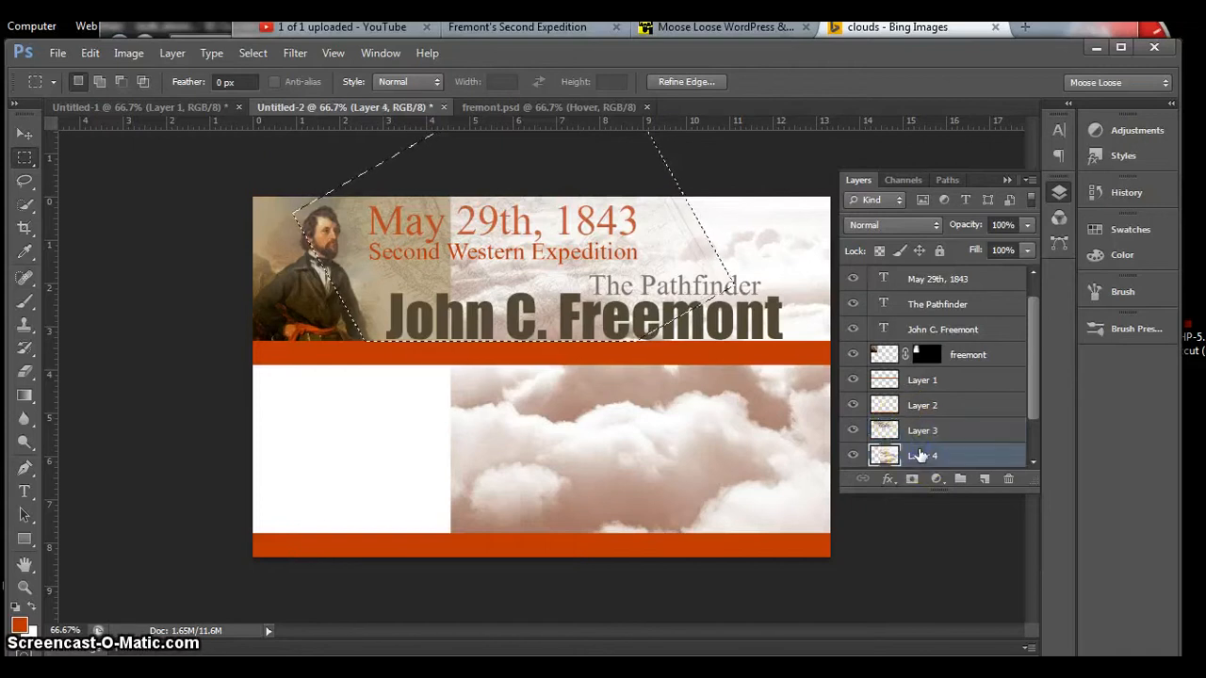
key(Delete)
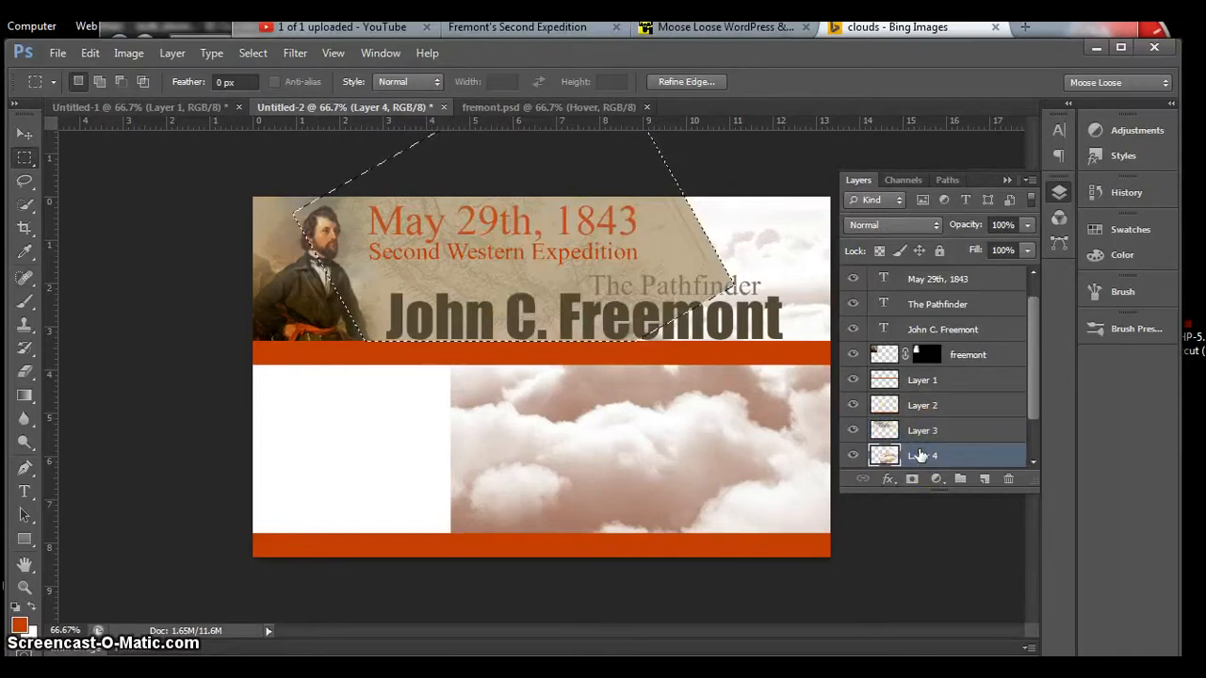
key(ctrl+d)
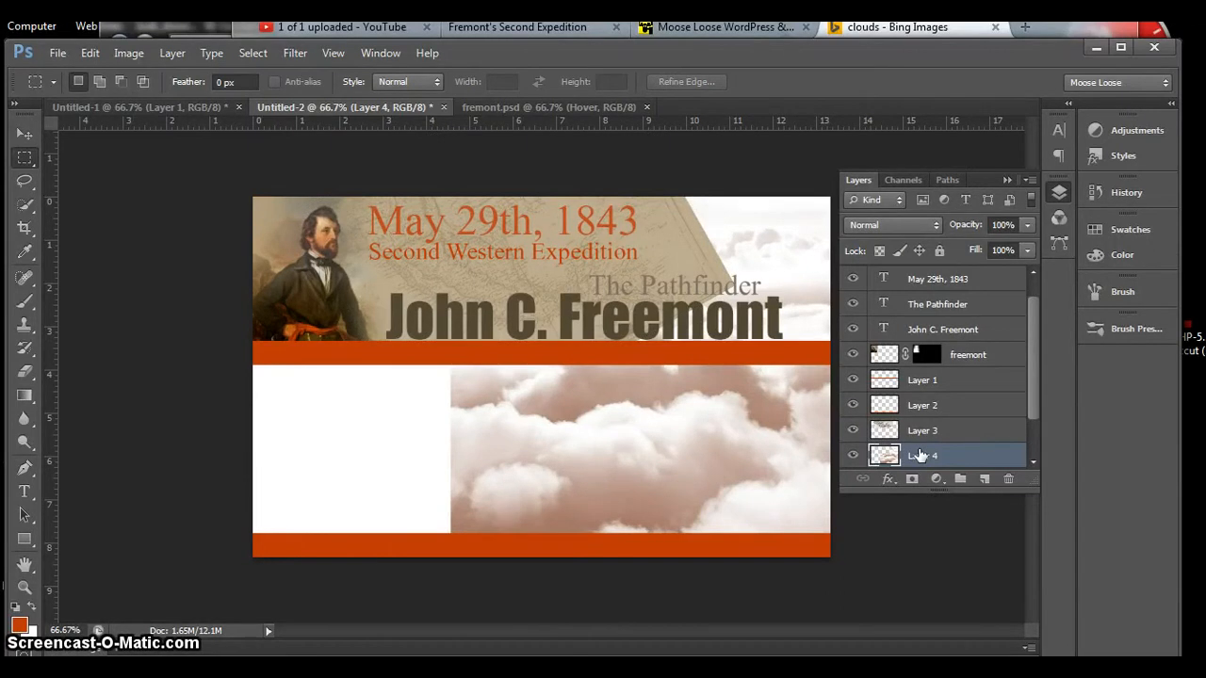
click(854, 430)
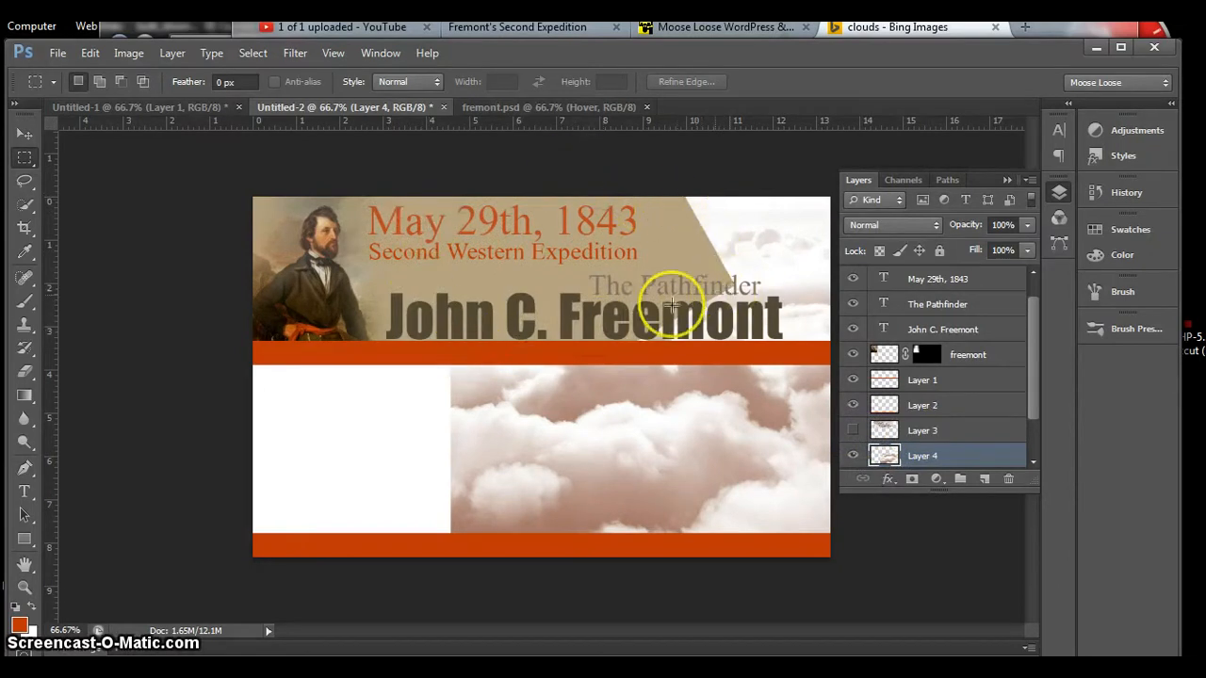
Step: Make the map layer (Layer 3) visible again and reduce the clouds layer's (Layer 4) opacity to 30%
click(854, 456)
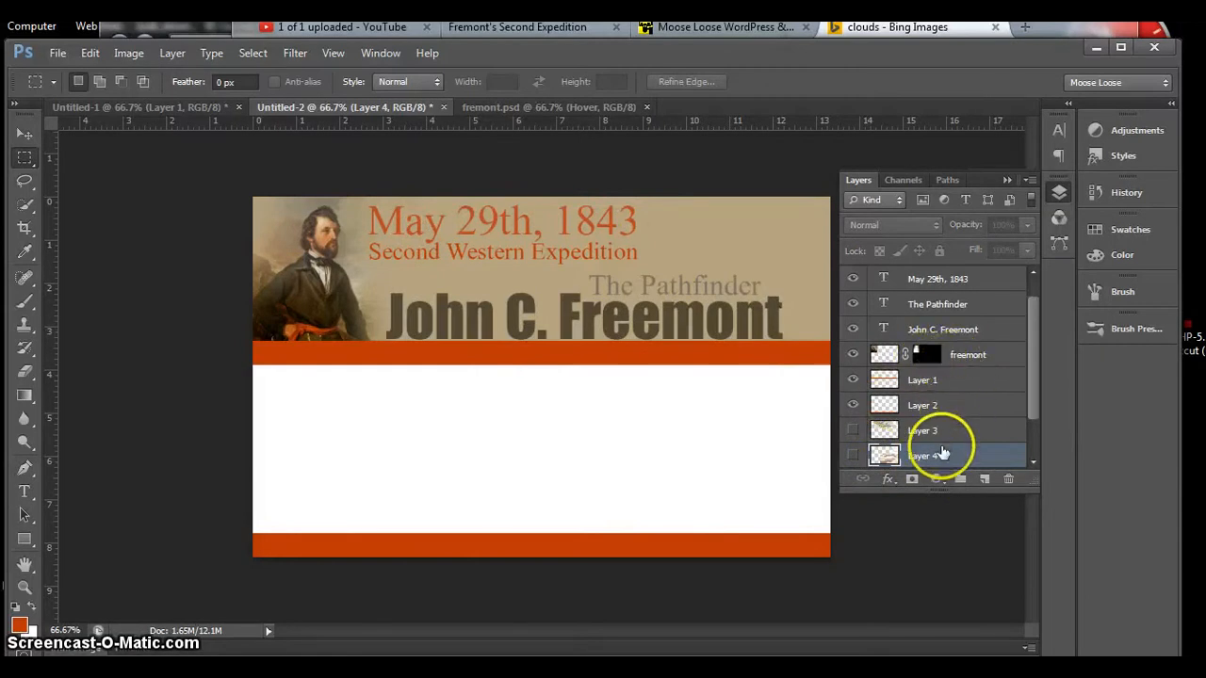
click(853, 456)
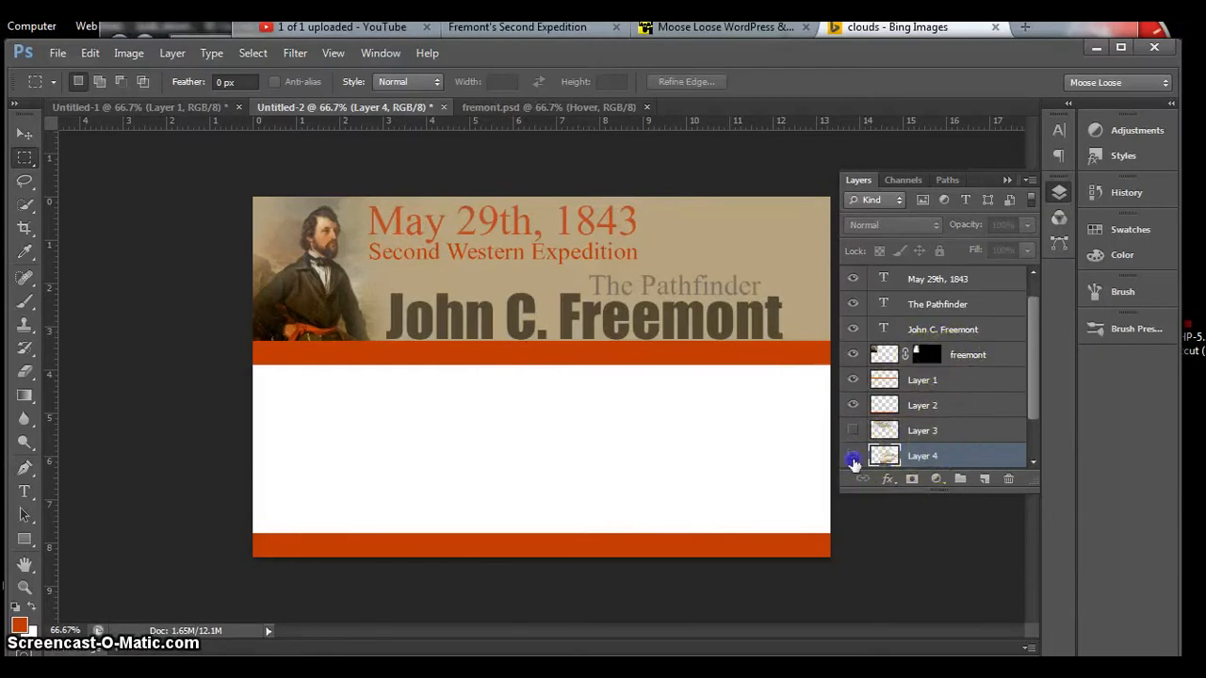
click(852, 431)
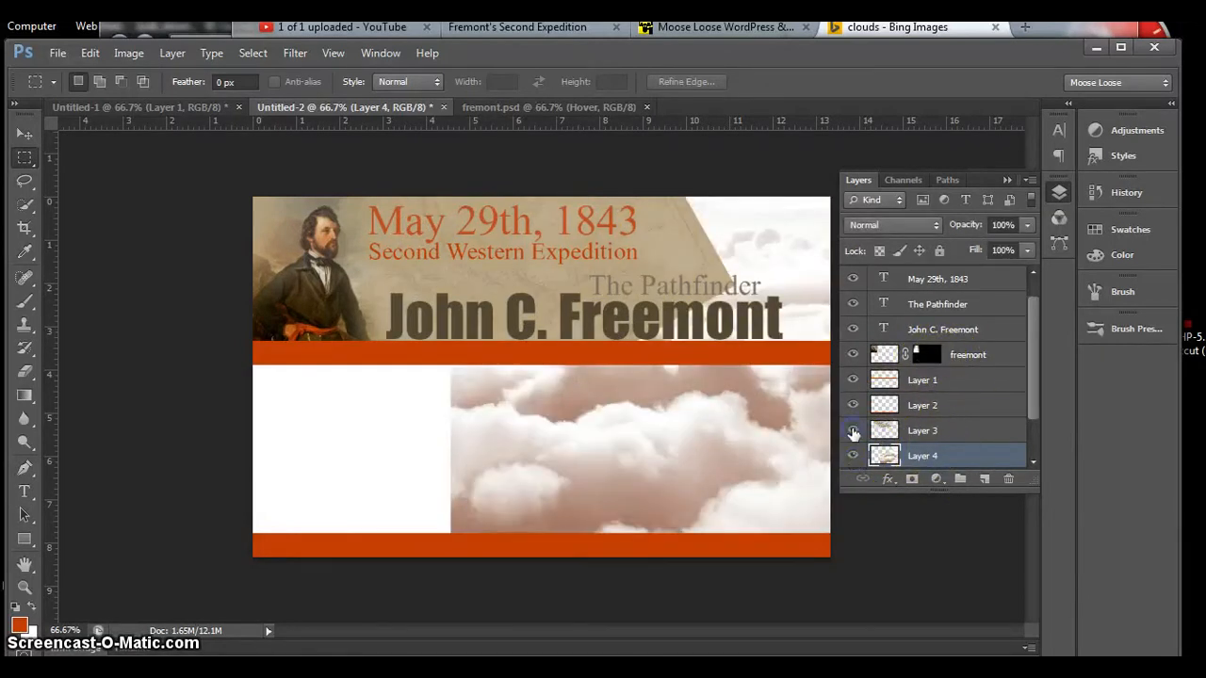
click(922, 455)
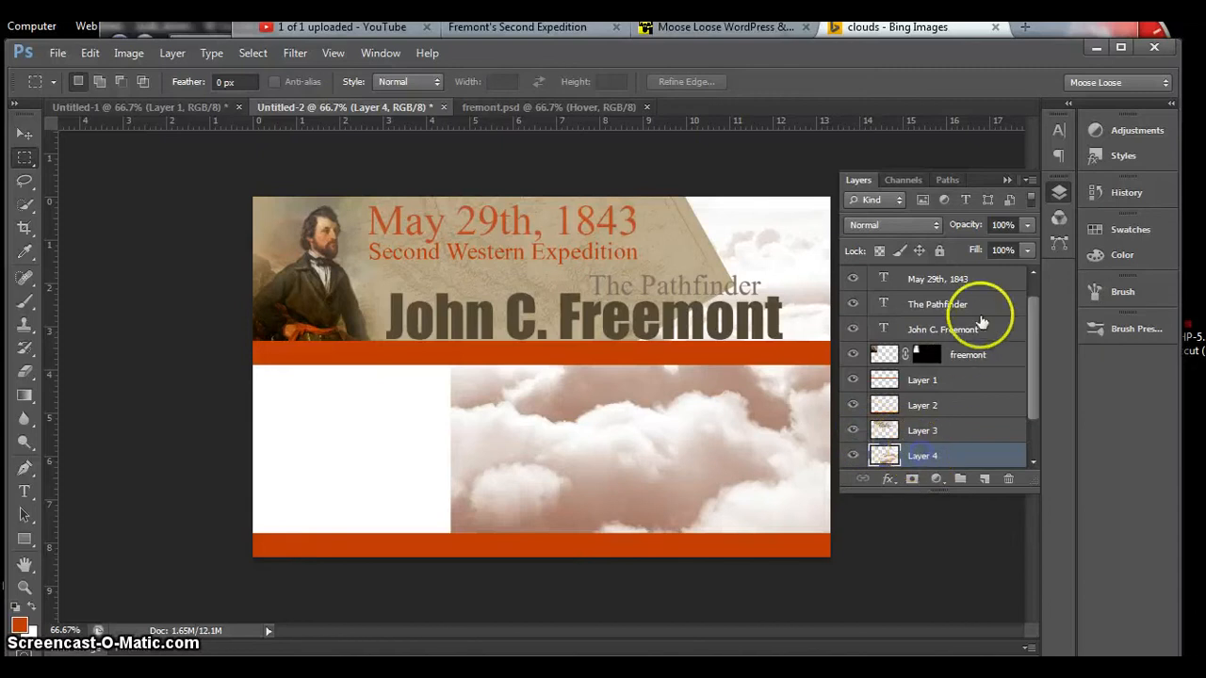
drag(1027, 225, 1025, 247)
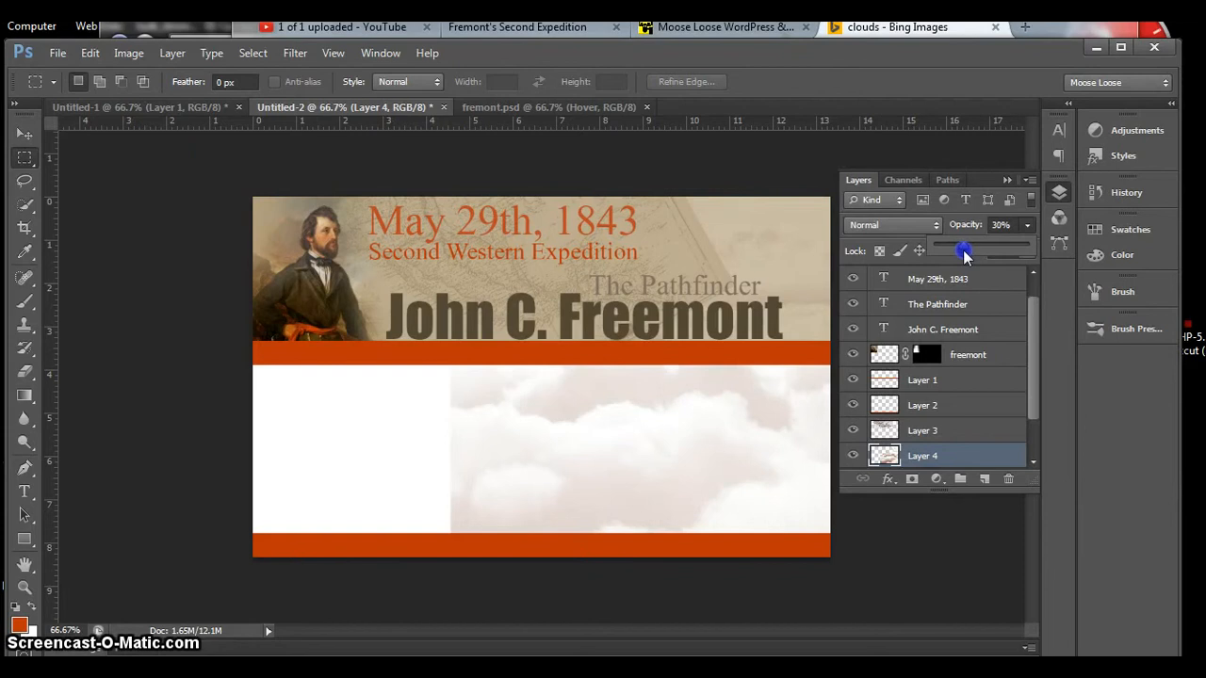
Step: Delete the part of the clouds layer below the header with a full-width rectangular selection, using the grid as a temporary aid, and deselect
click(31, 160)
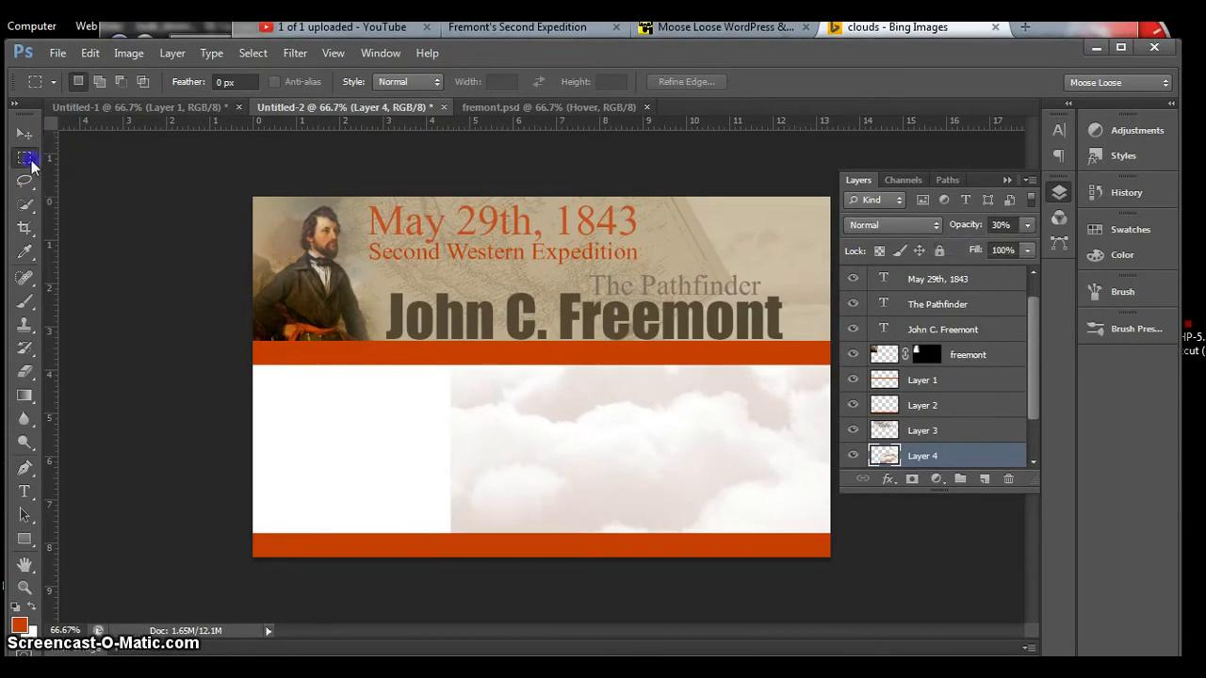
key(ctrl+apostrophe)
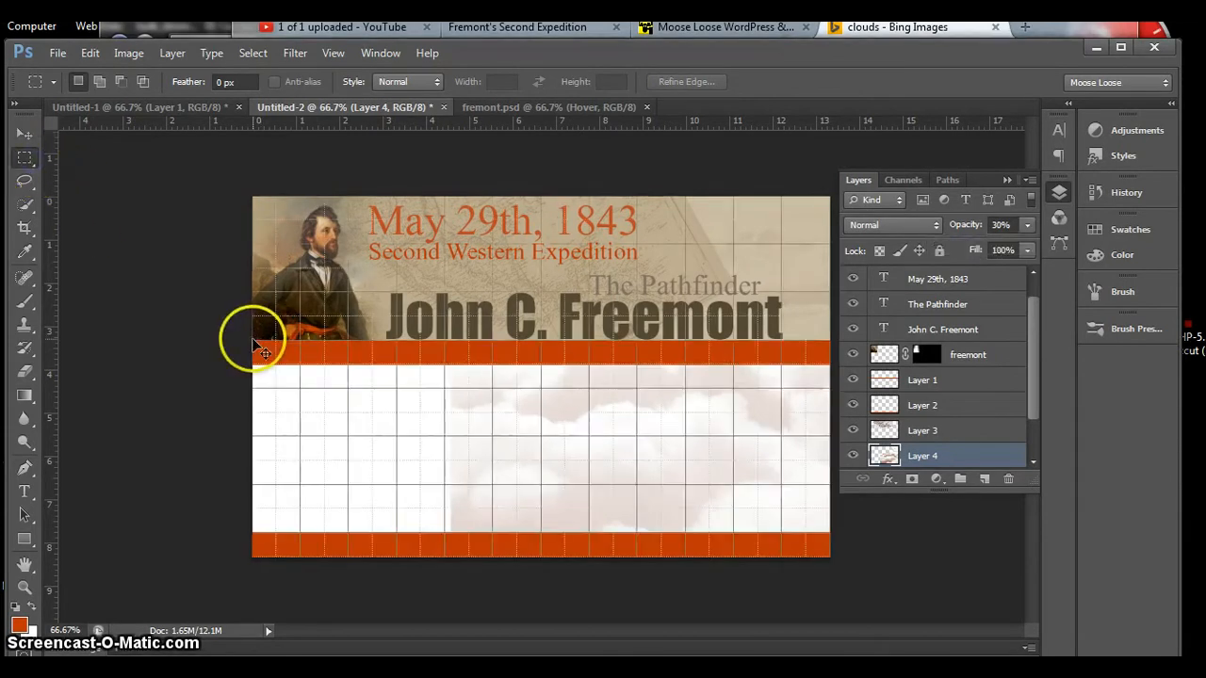
drag(253, 339, 857, 565)
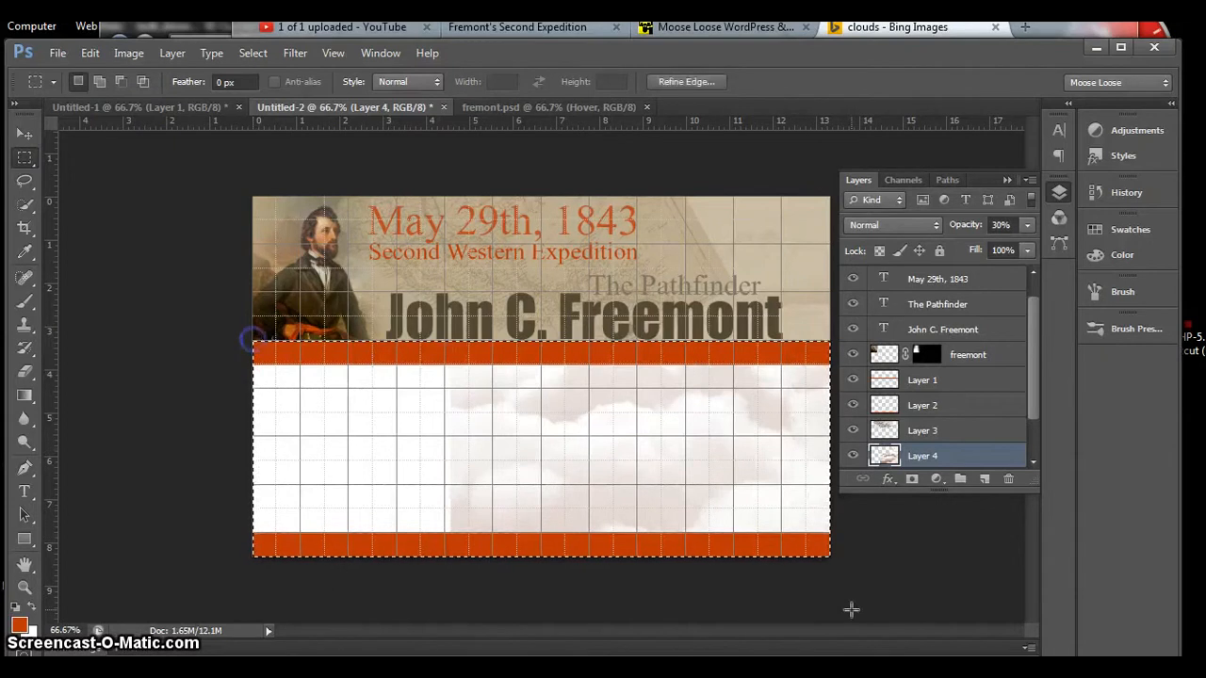
key(Delete)
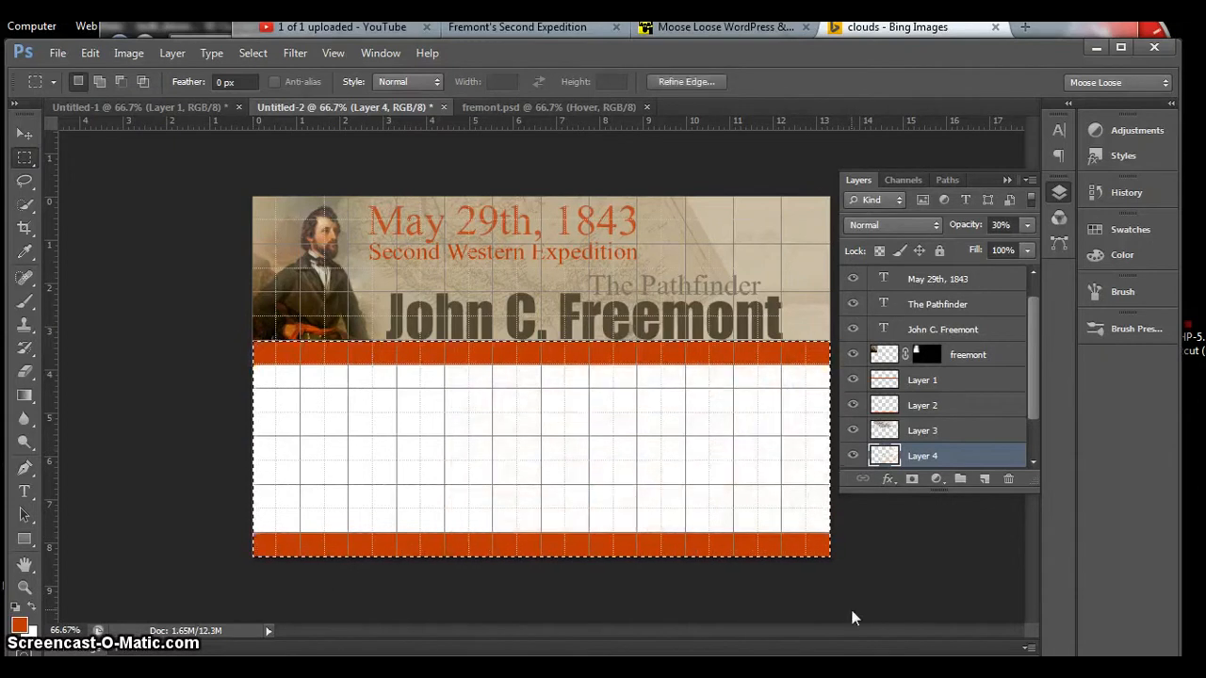
click(855, 619)
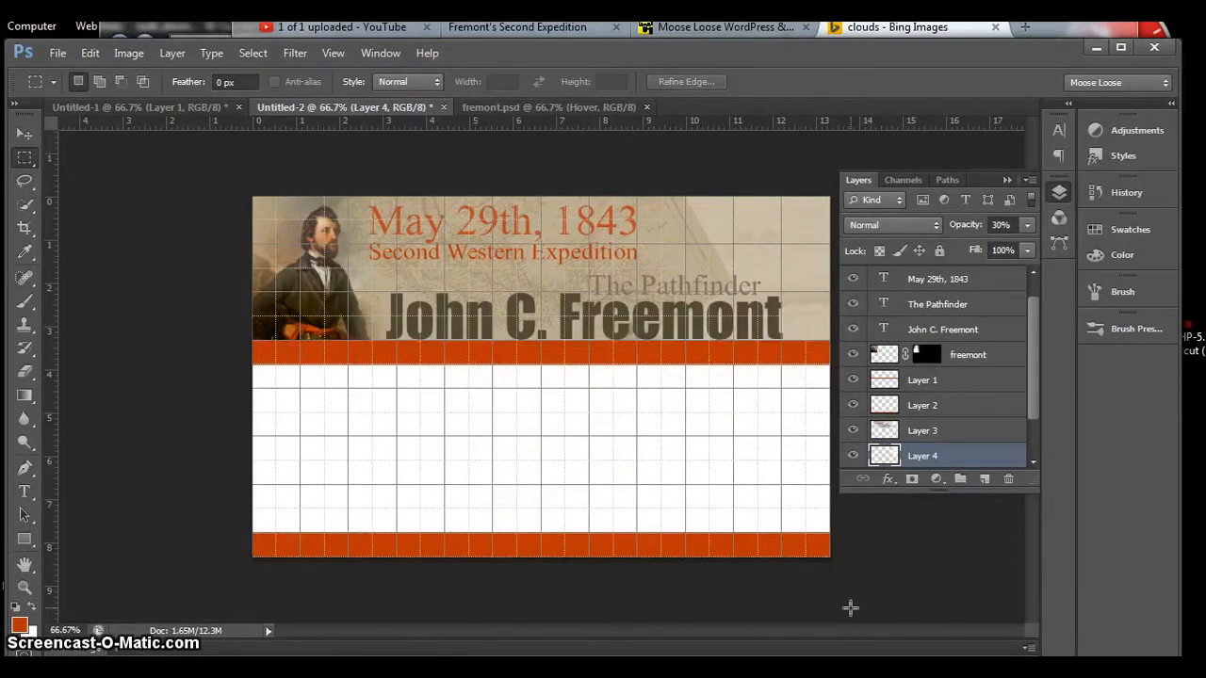
key(ctrl+apostrophe)
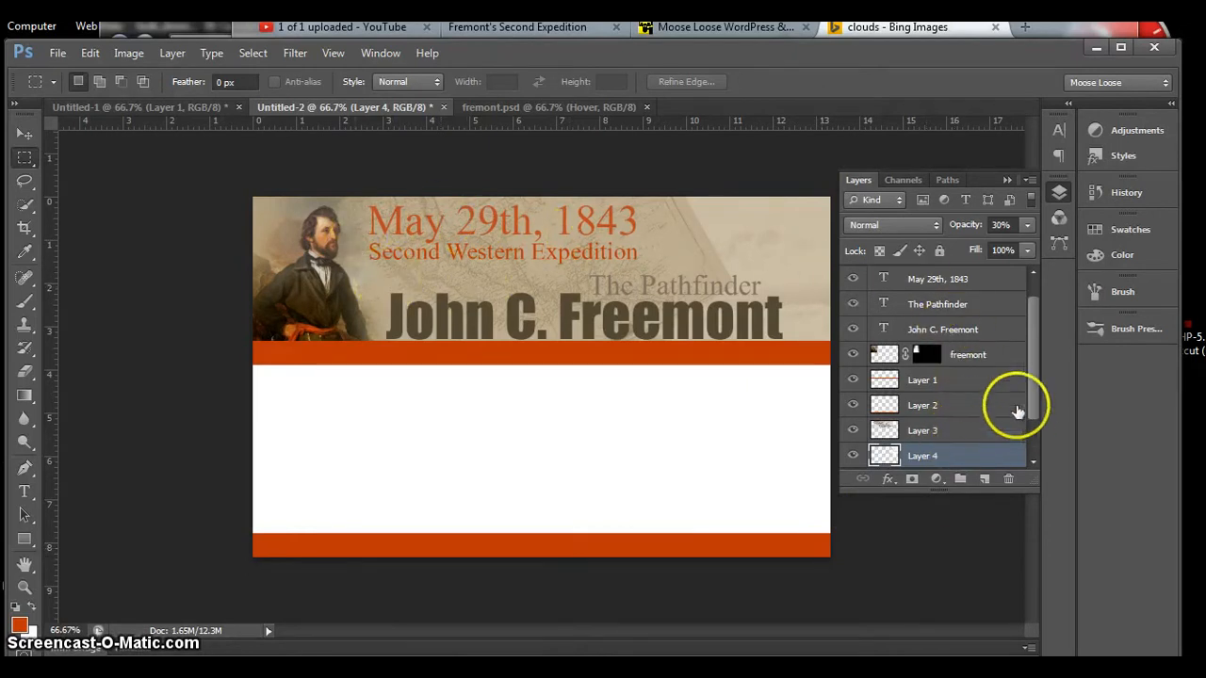
Step: Add a new layer directly above the locked Background layer
drag(1034, 398, 1031, 452)
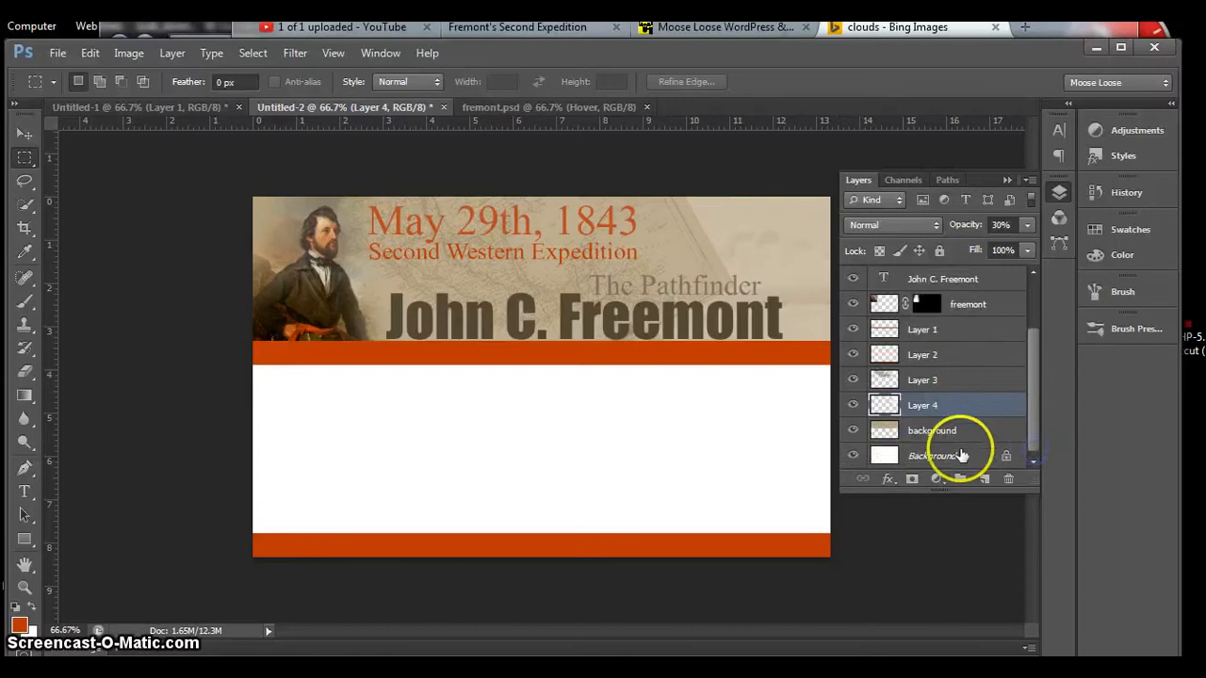
click(959, 456)
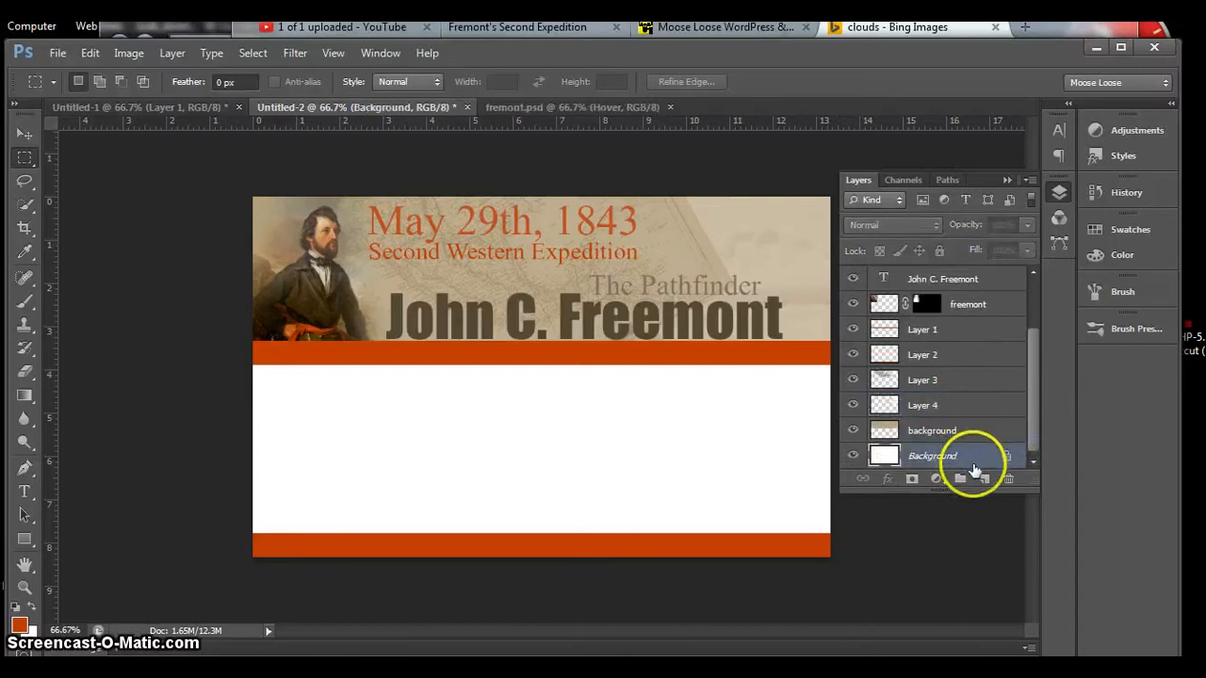
click(983, 478)
click(963, 458)
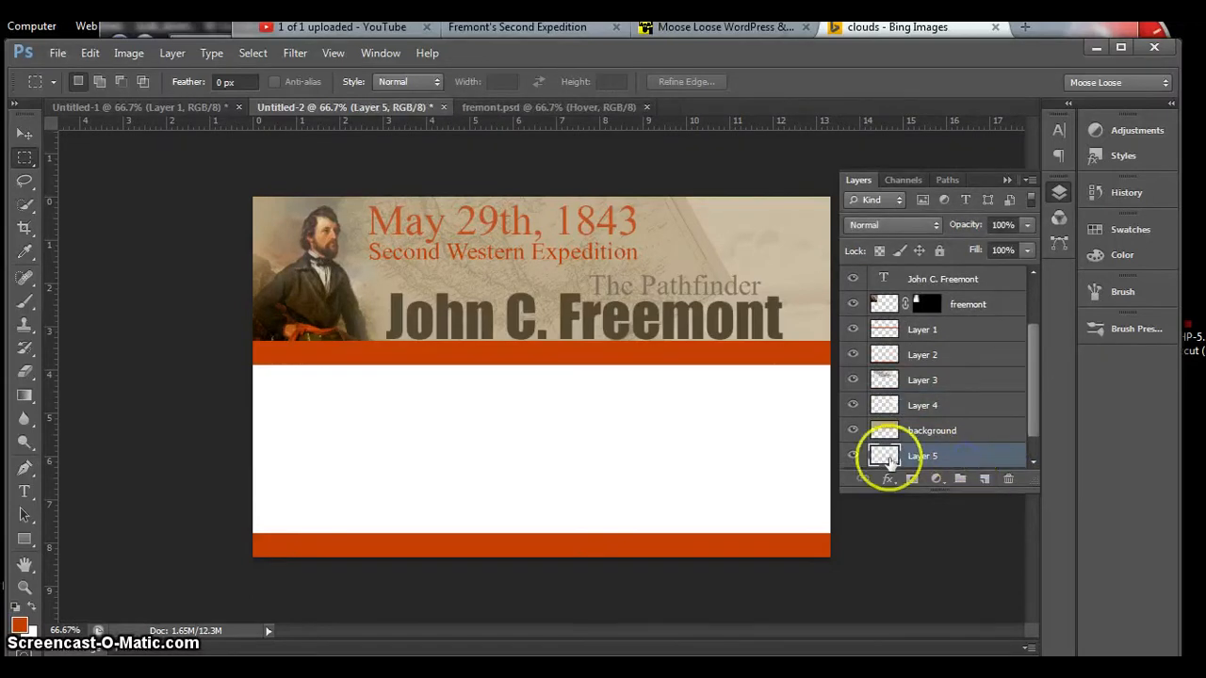
Step: Sample the tan d4a371 from the portrait's face as the foreground color, fill the whole new layer with it, and deselect
click(19, 625)
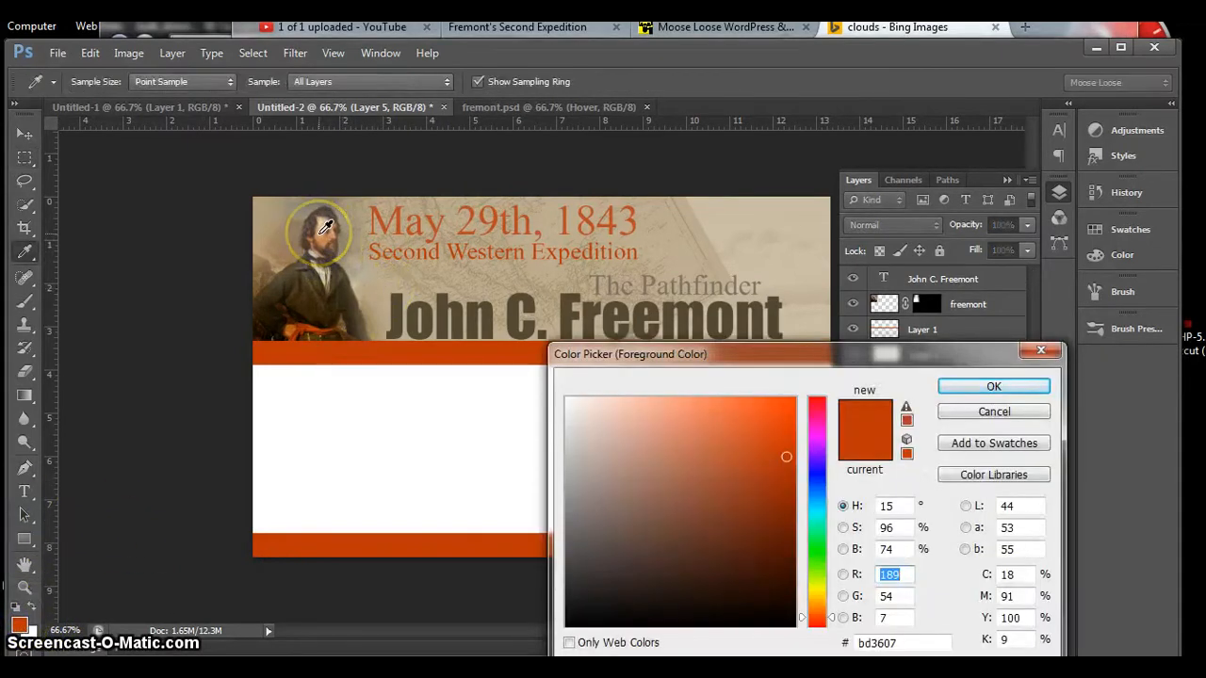
click(323, 227)
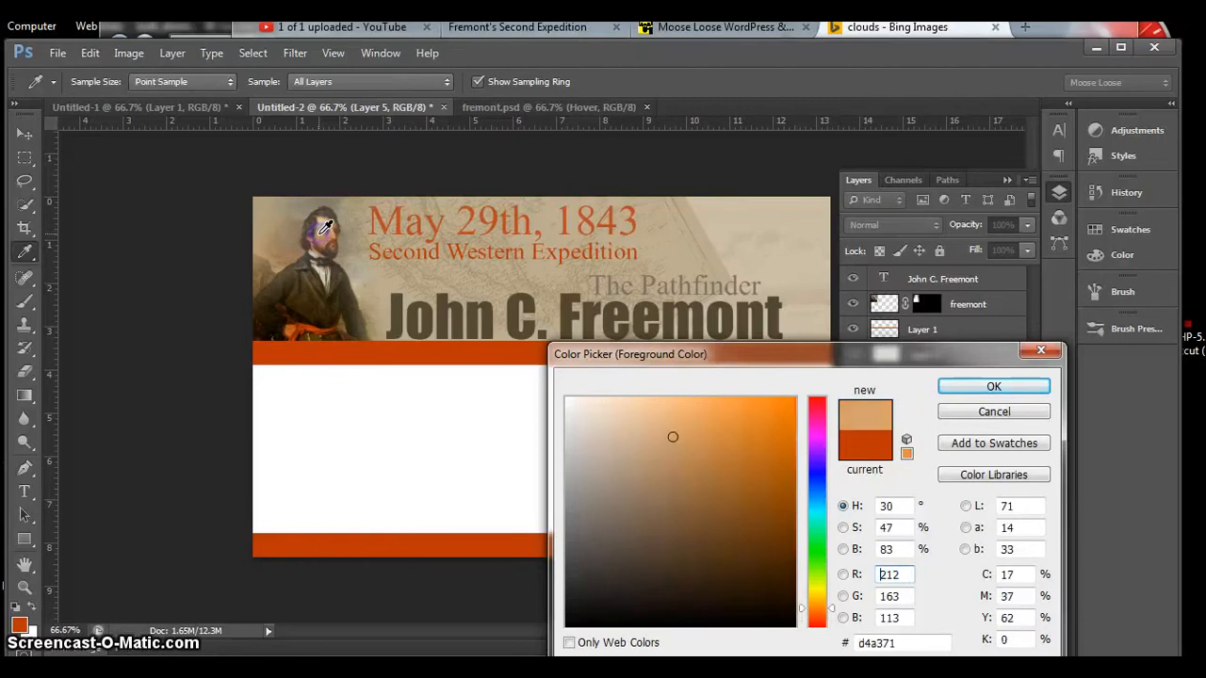
click(966, 388)
key(m)
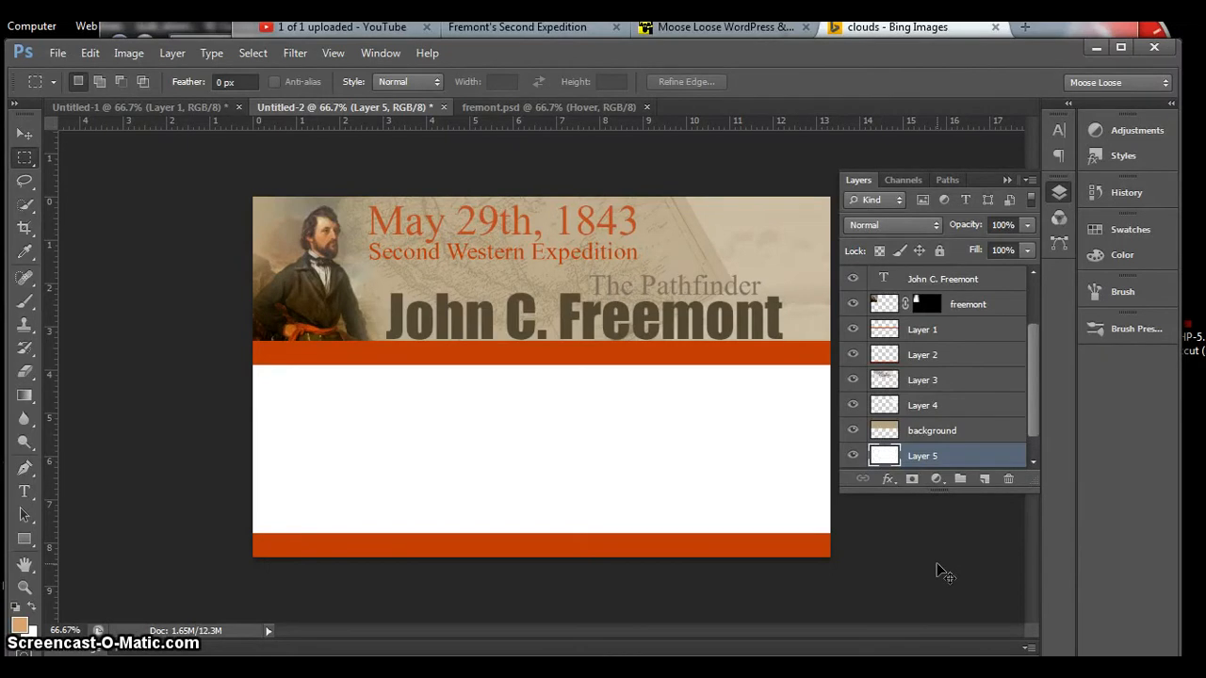
click(966, 454)
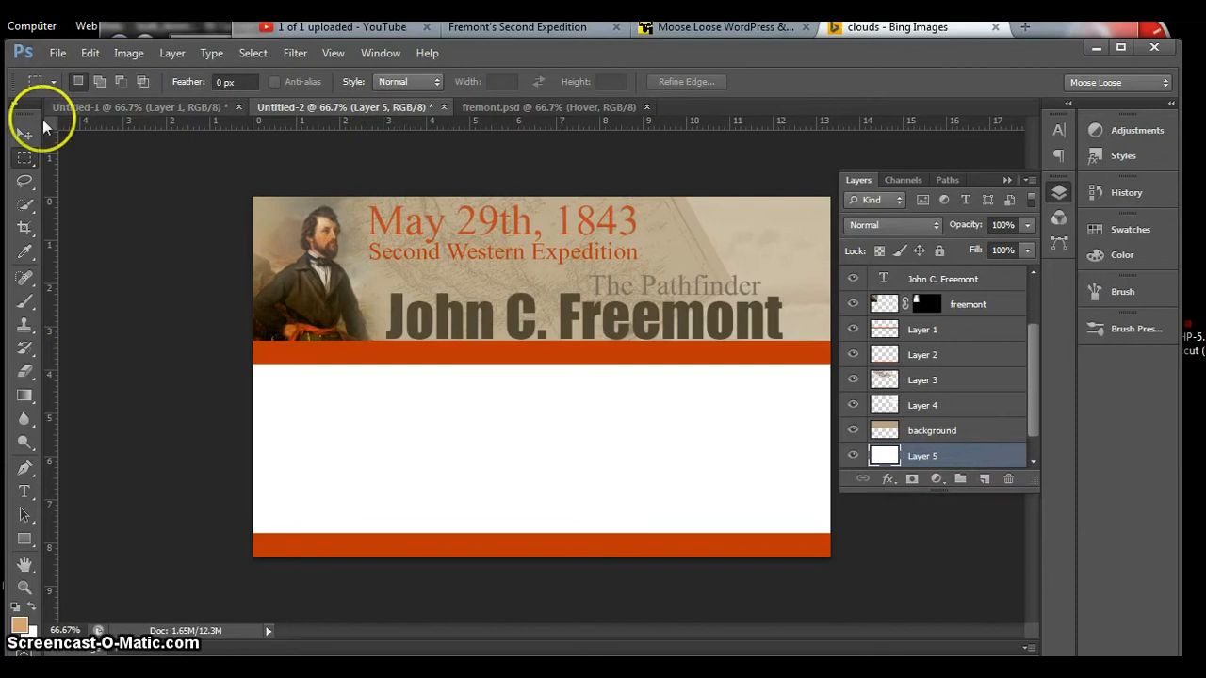
drag(223, 184, 860, 577)
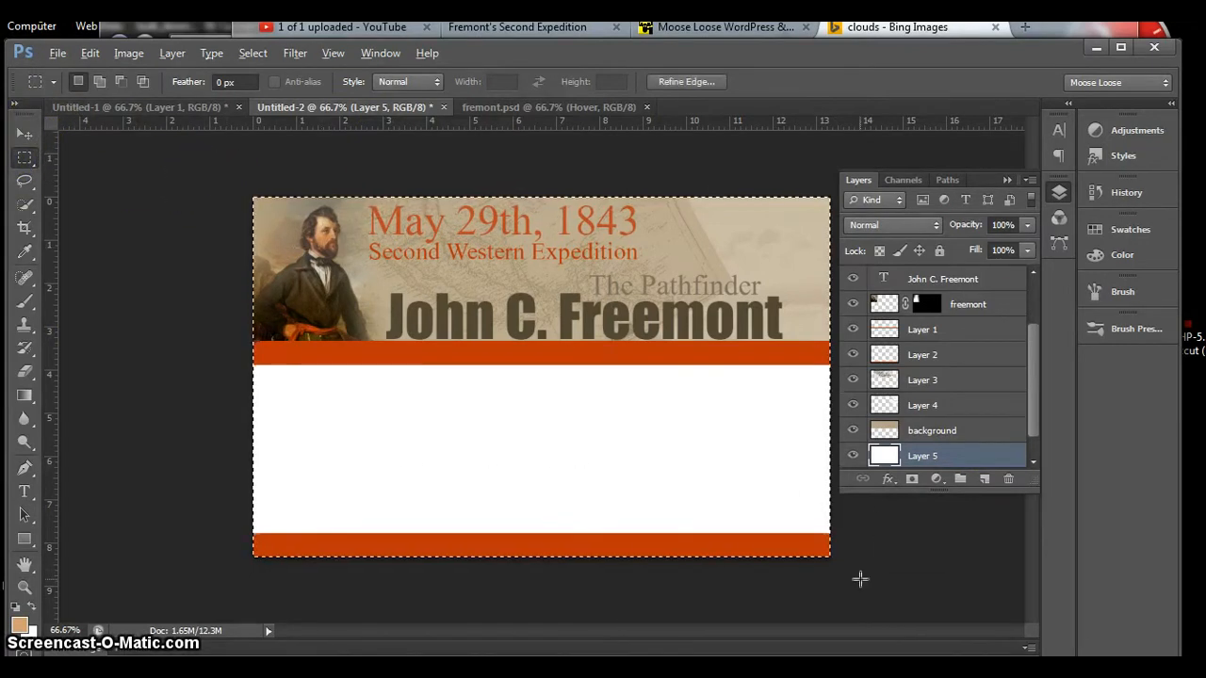
key(alt+BackSpace)
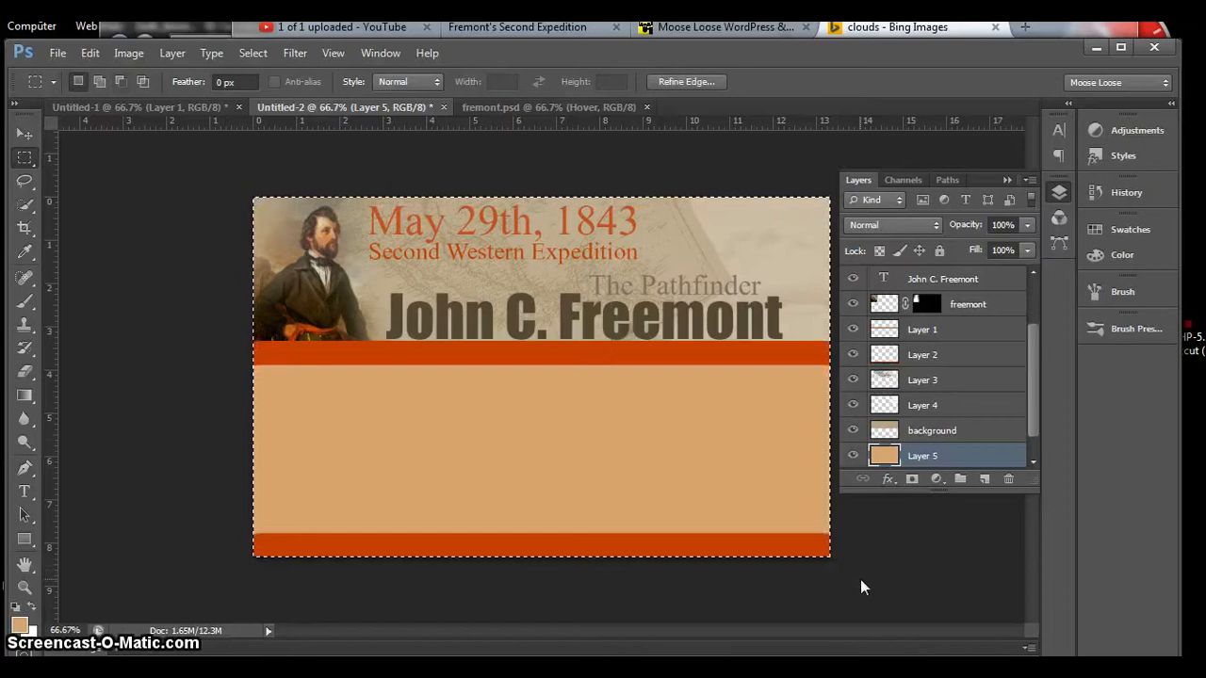
key(ctrl+d)
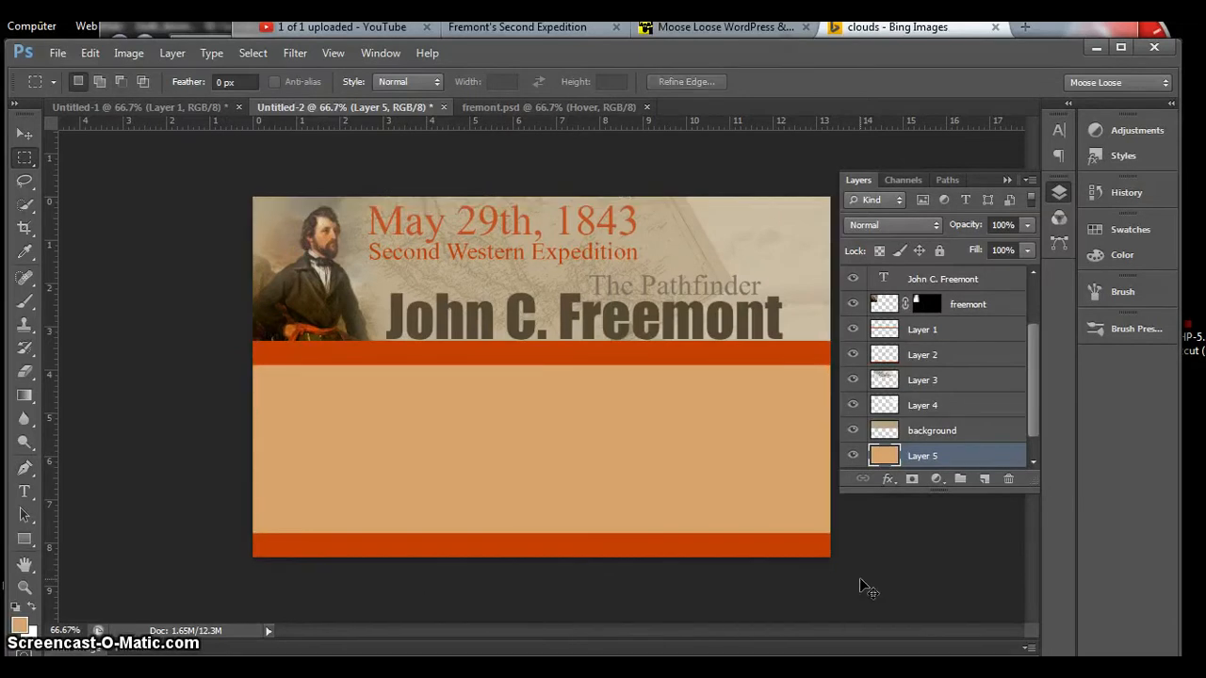
Step: Adjust the tan layer with Hue/Saturation, using hue +8, saturation -33 and lightness +13
key(ctrl+u)
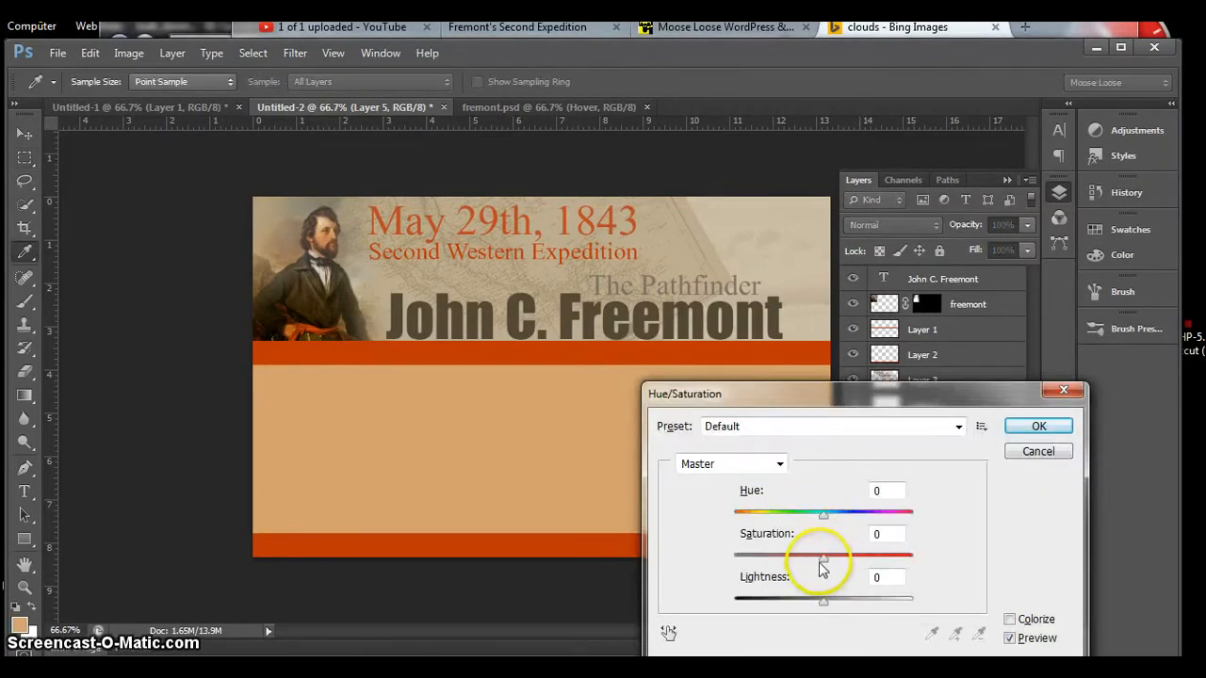
drag(823, 558, 823, 561)
click(823, 603)
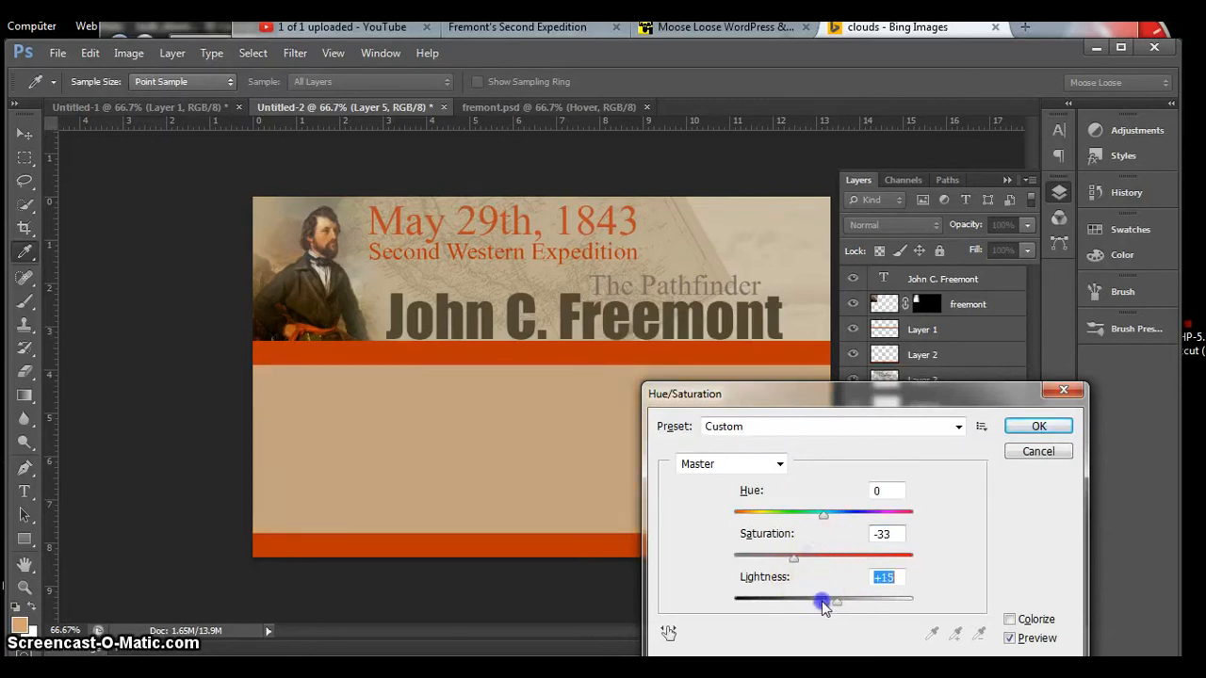
drag(822, 603, 821, 603)
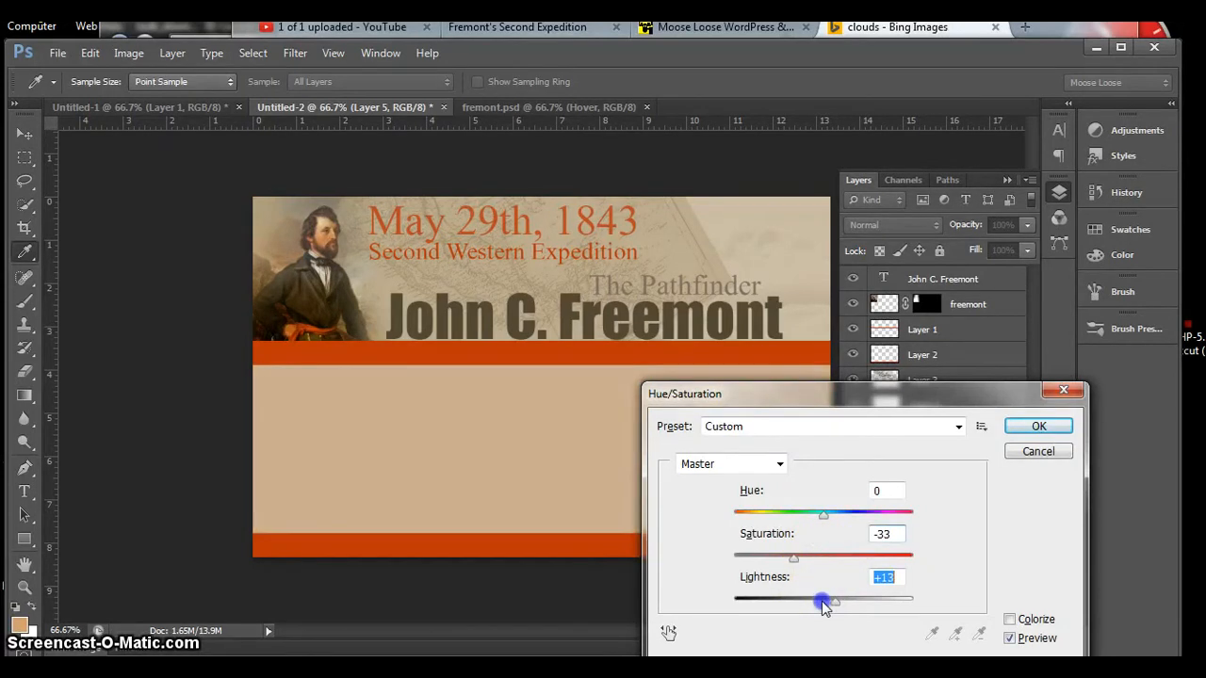
drag(823, 517, 830, 517)
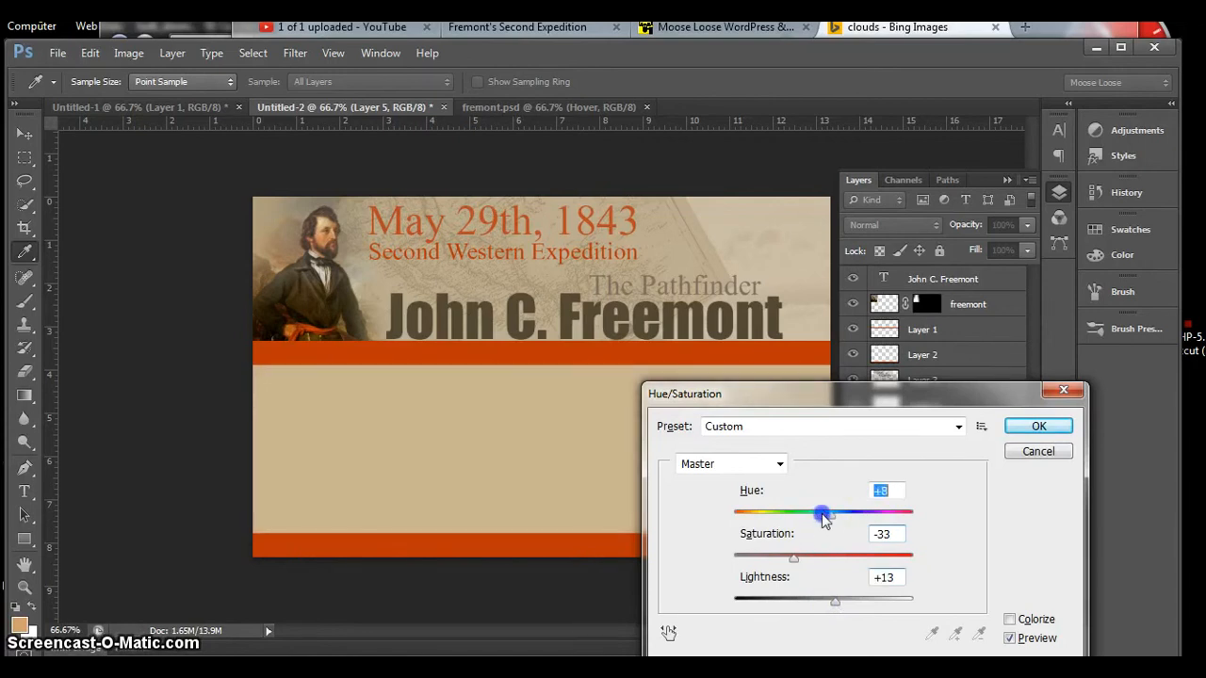
click(1036, 426)
key(m)
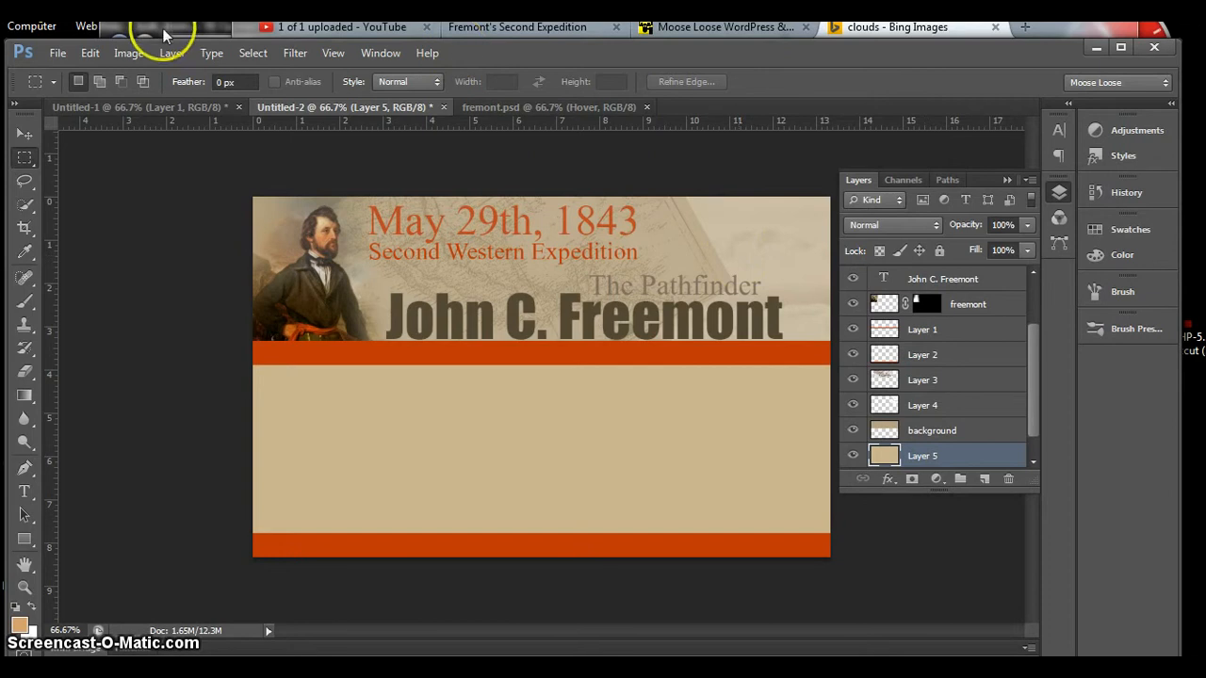
Step: Apply Add Noise to the tan layer with a 4% amount, Uniform distribution and Monochromatic enabled
click(291, 63)
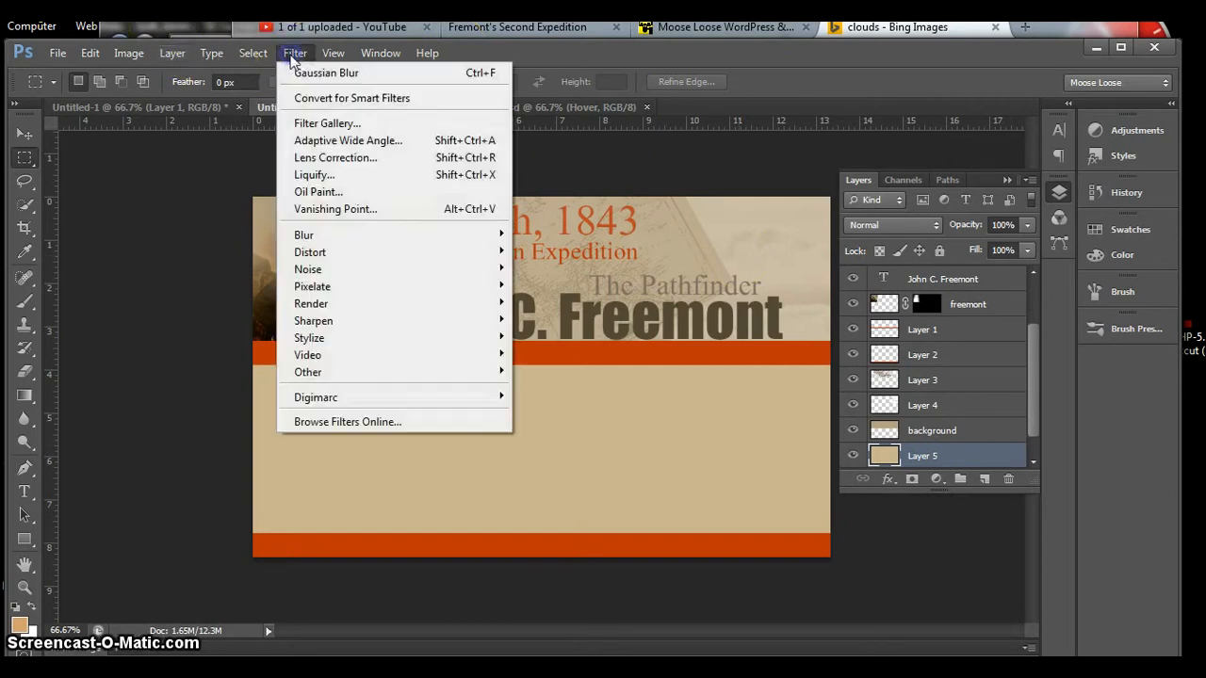
mouse_move(332, 273)
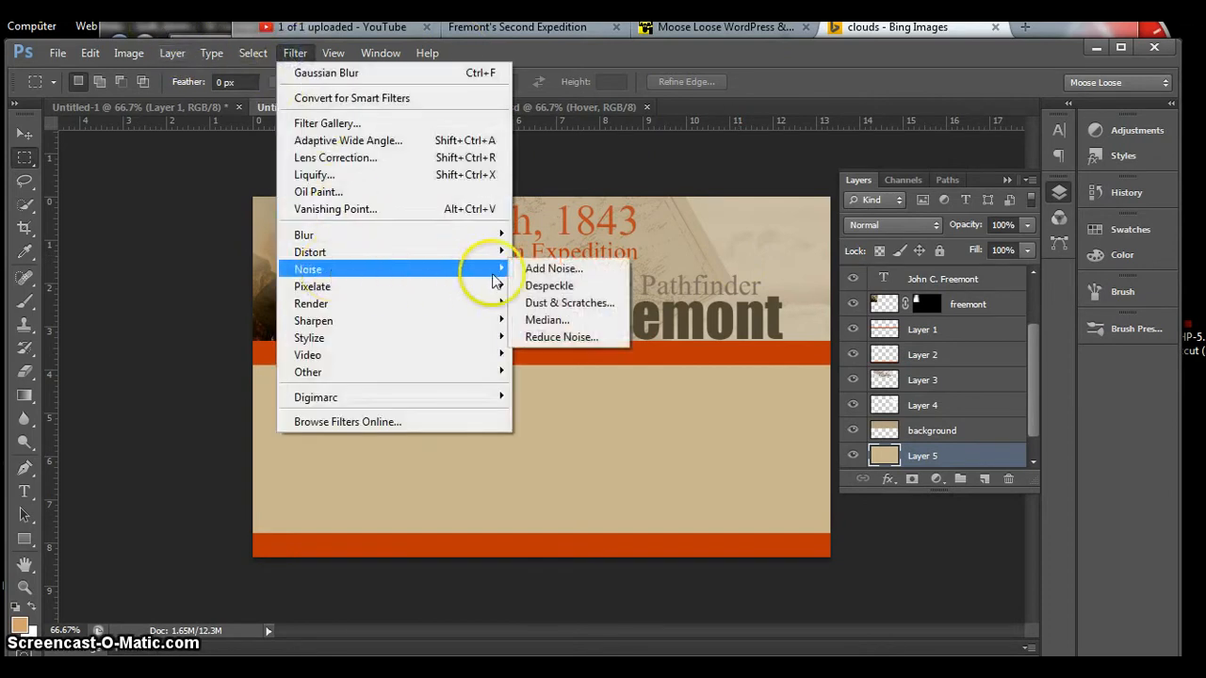
click(528, 270)
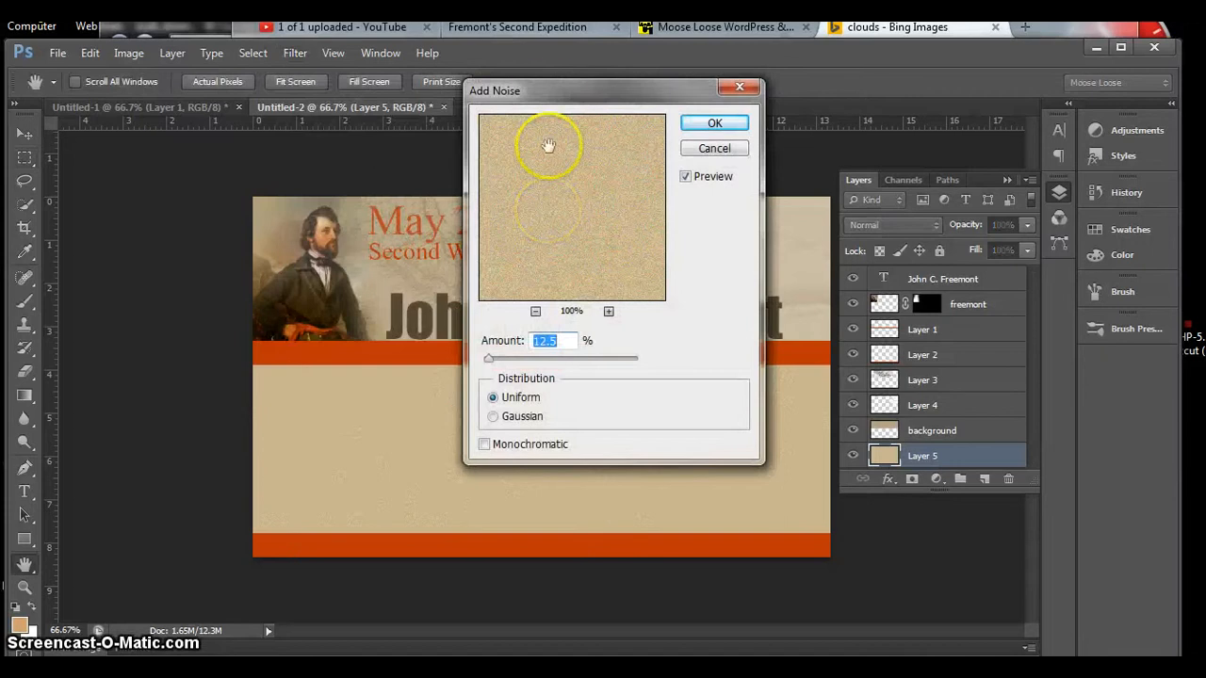
drag(646, 111, 716, 113)
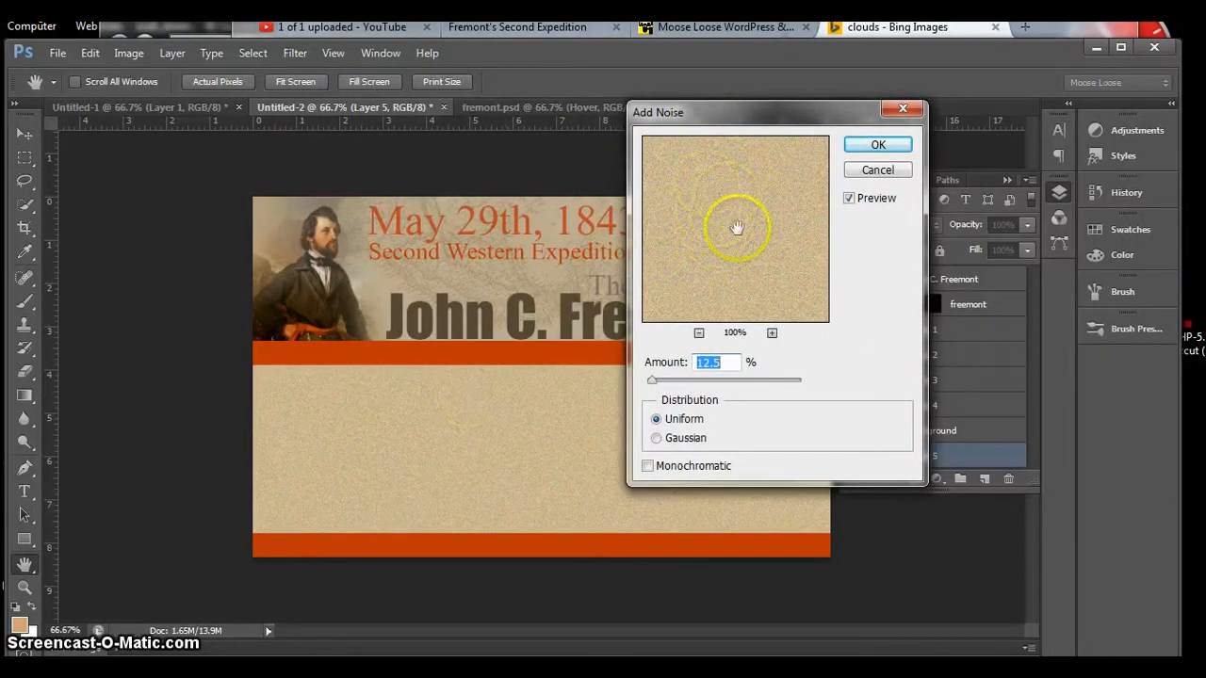
click(647, 468)
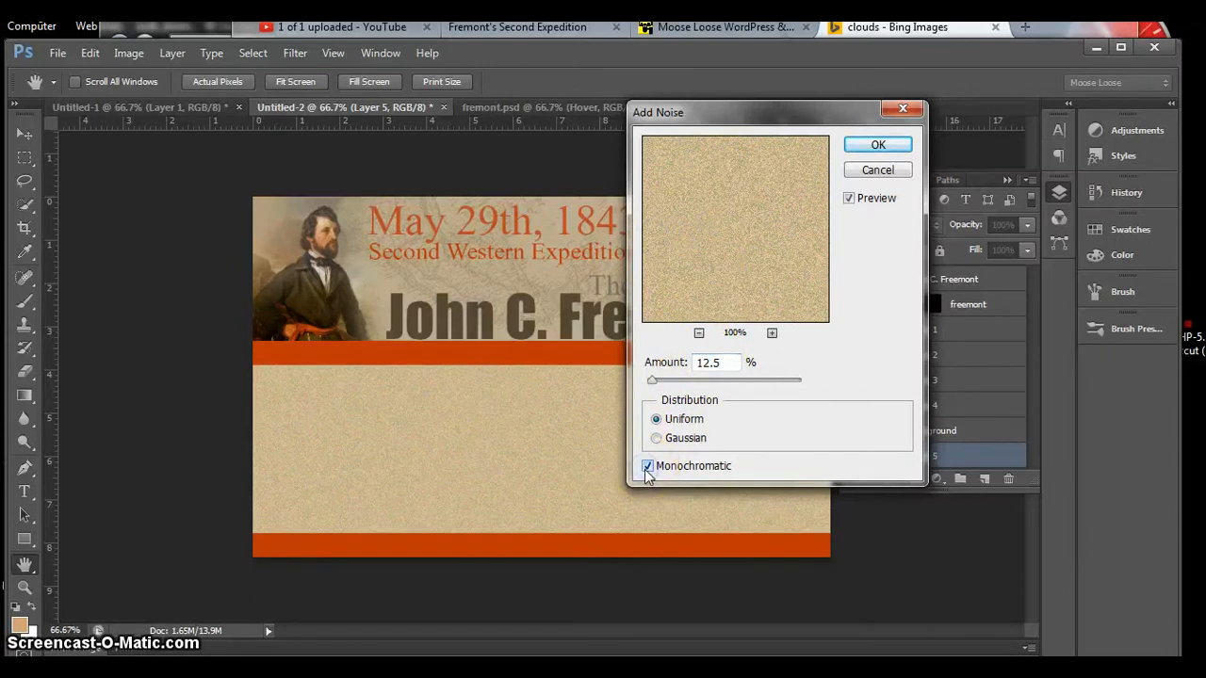
click(655, 388)
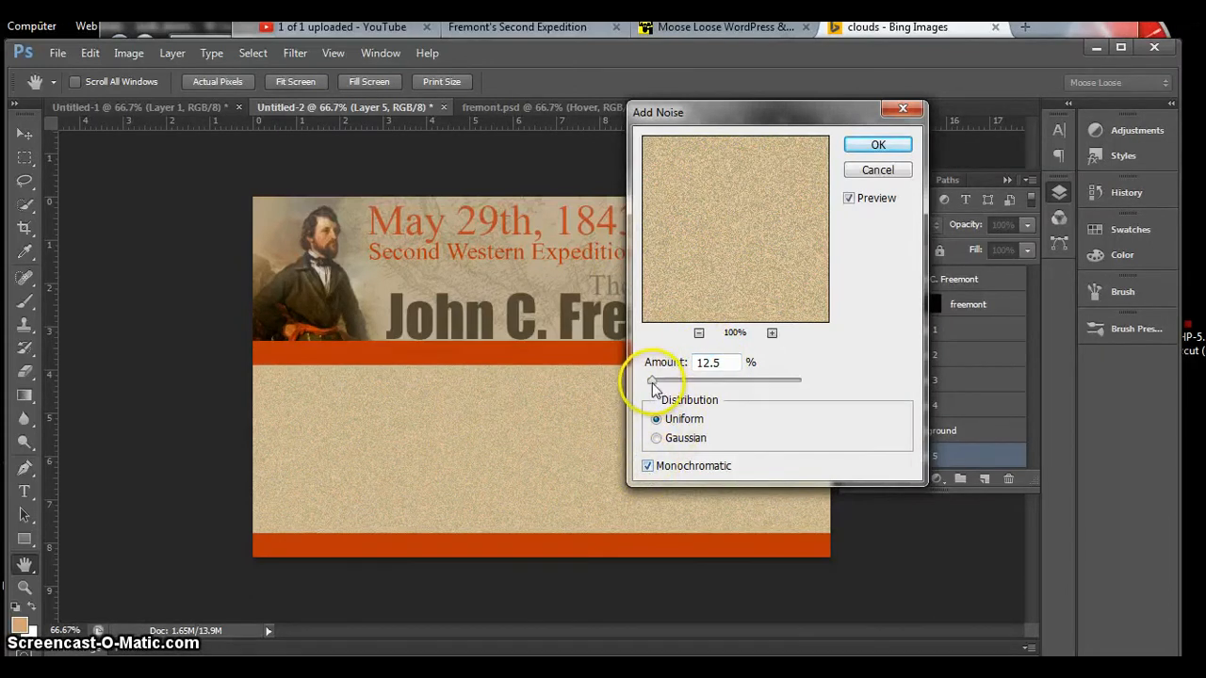
drag(652, 384, 651, 385)
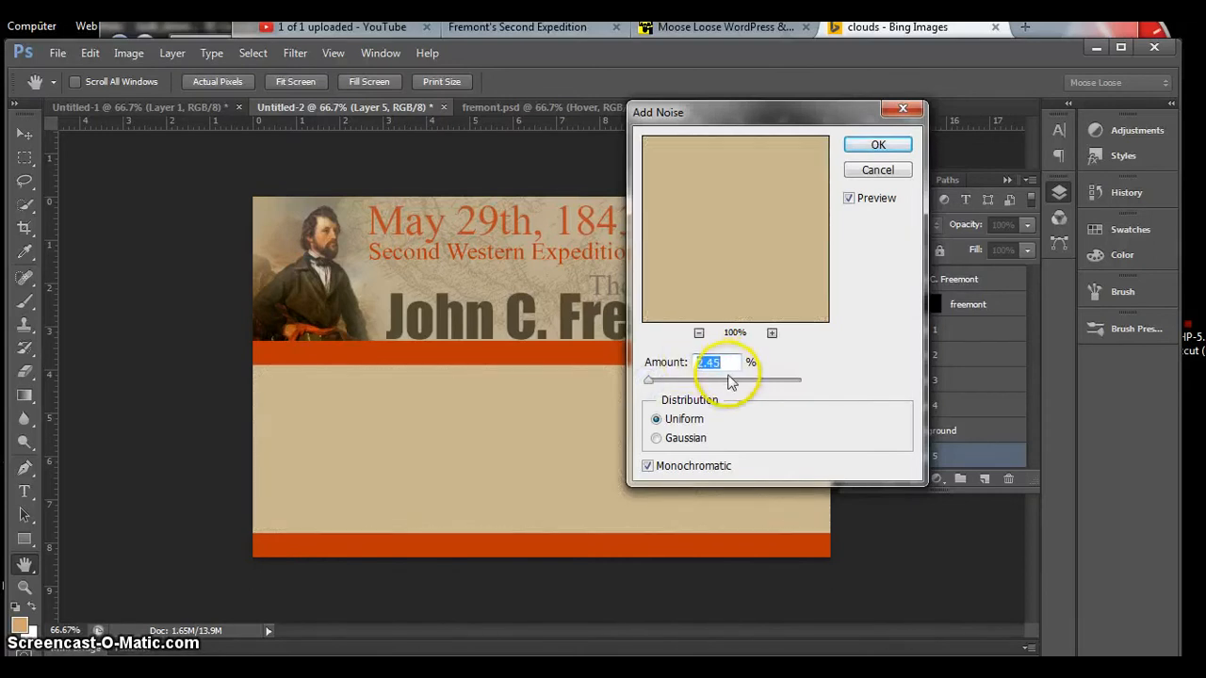
drag(734, 368, 690, 362)
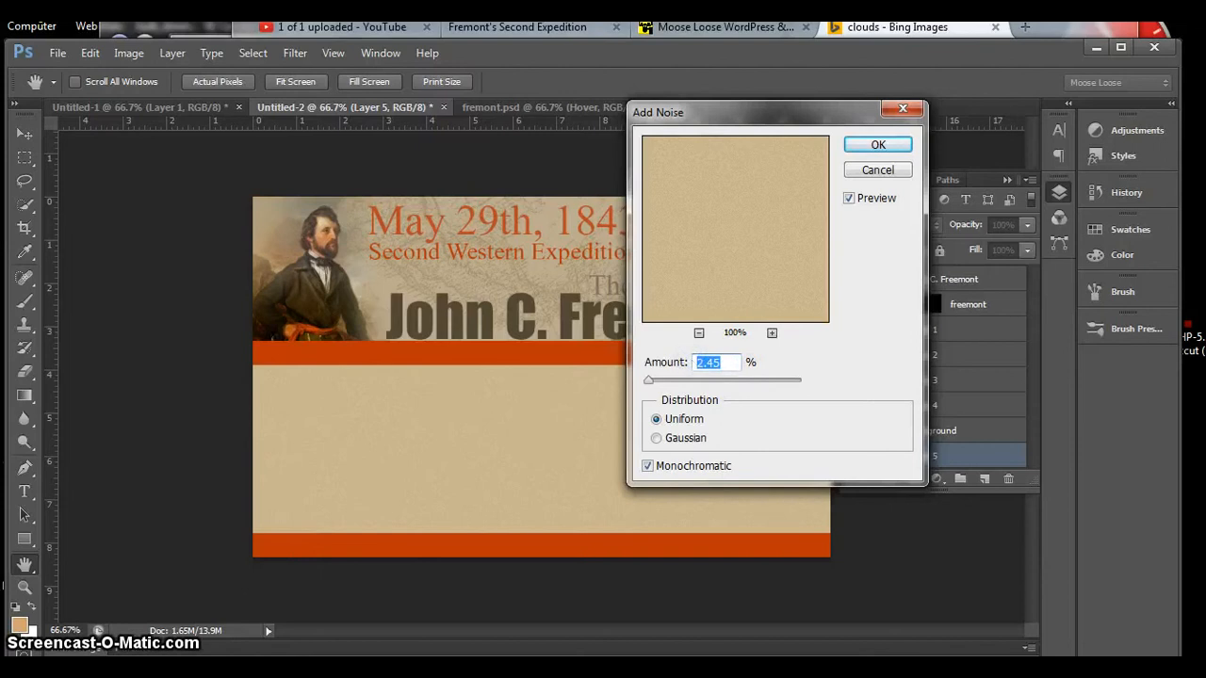
text(4)
click(848, 352)
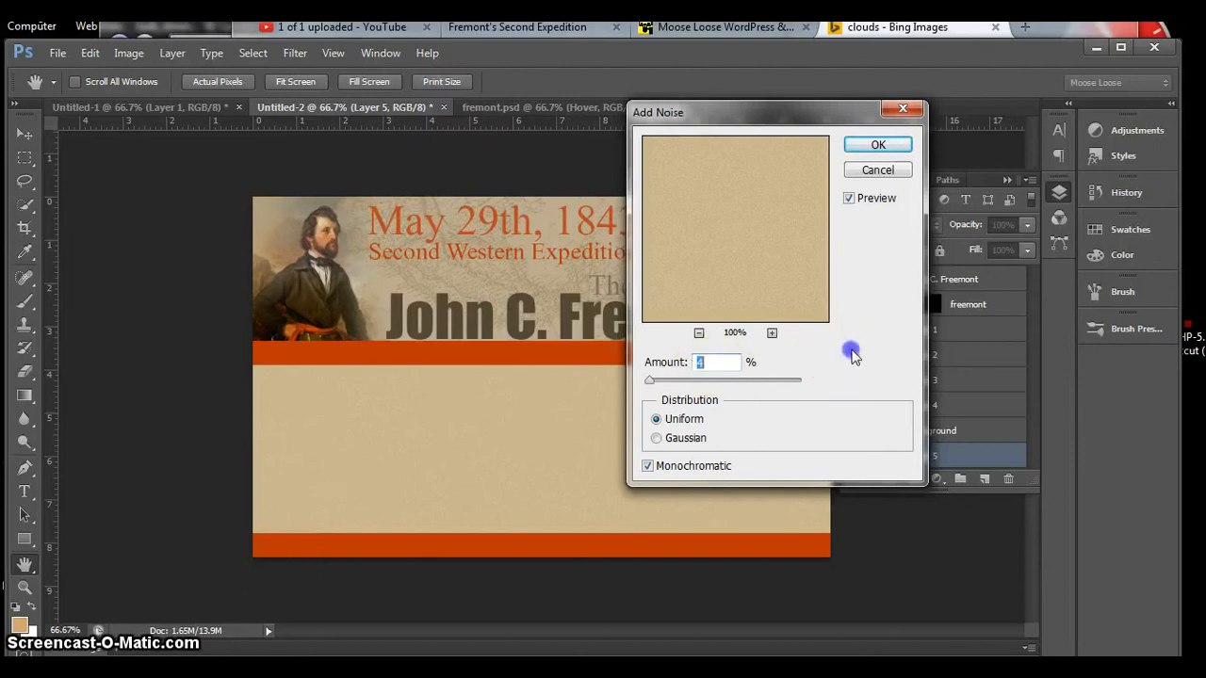
click(860, 143)
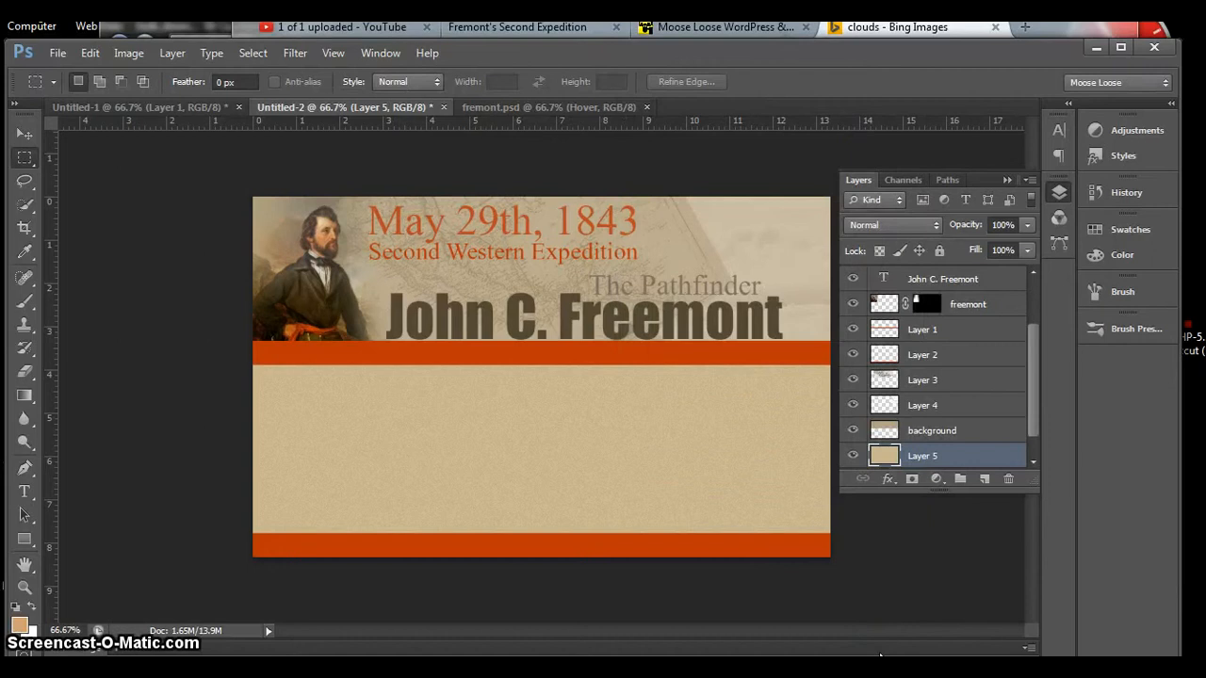
Step: Show the grid and add a new layer directly above the noise-textured tan layer
drag(484, 409, 508, 429)
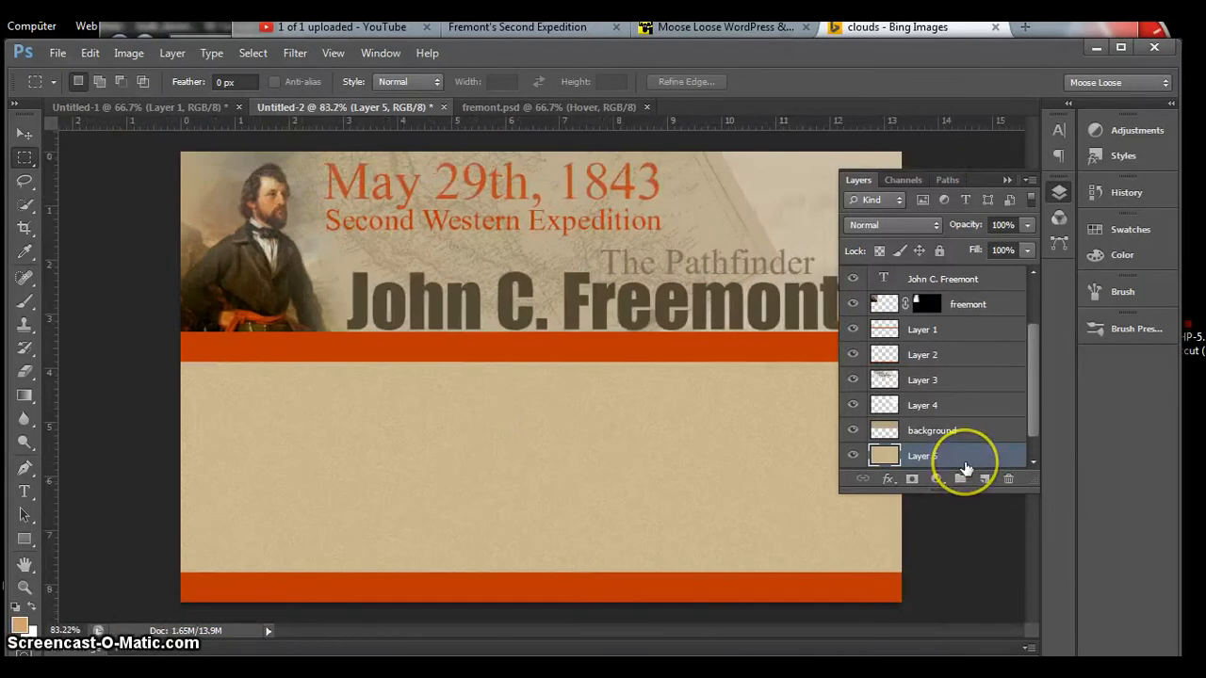
key(ctrl+apostrophe)
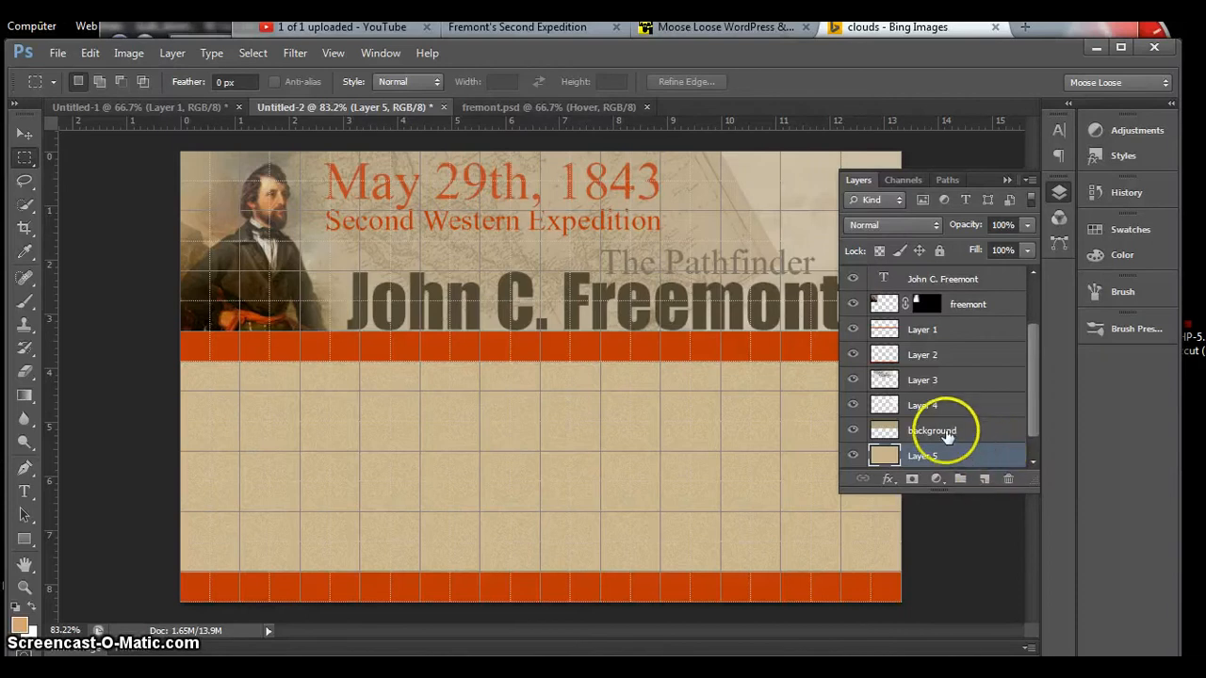
right_click(946, 453)
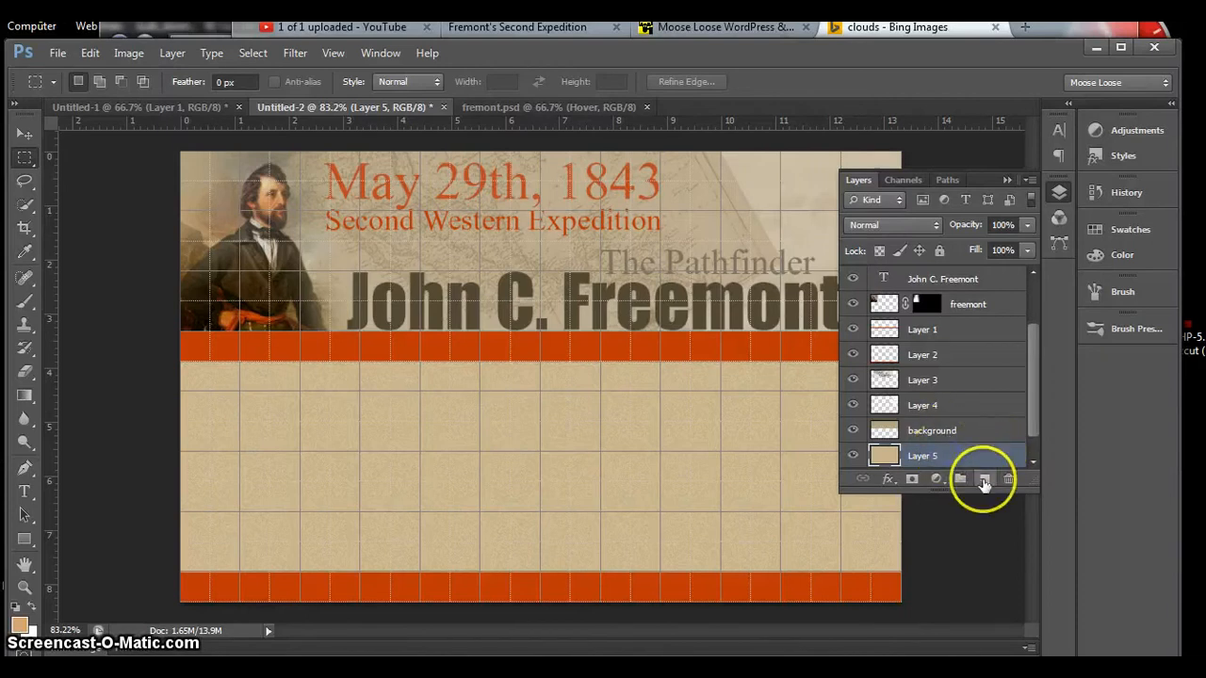
click(983, 479)
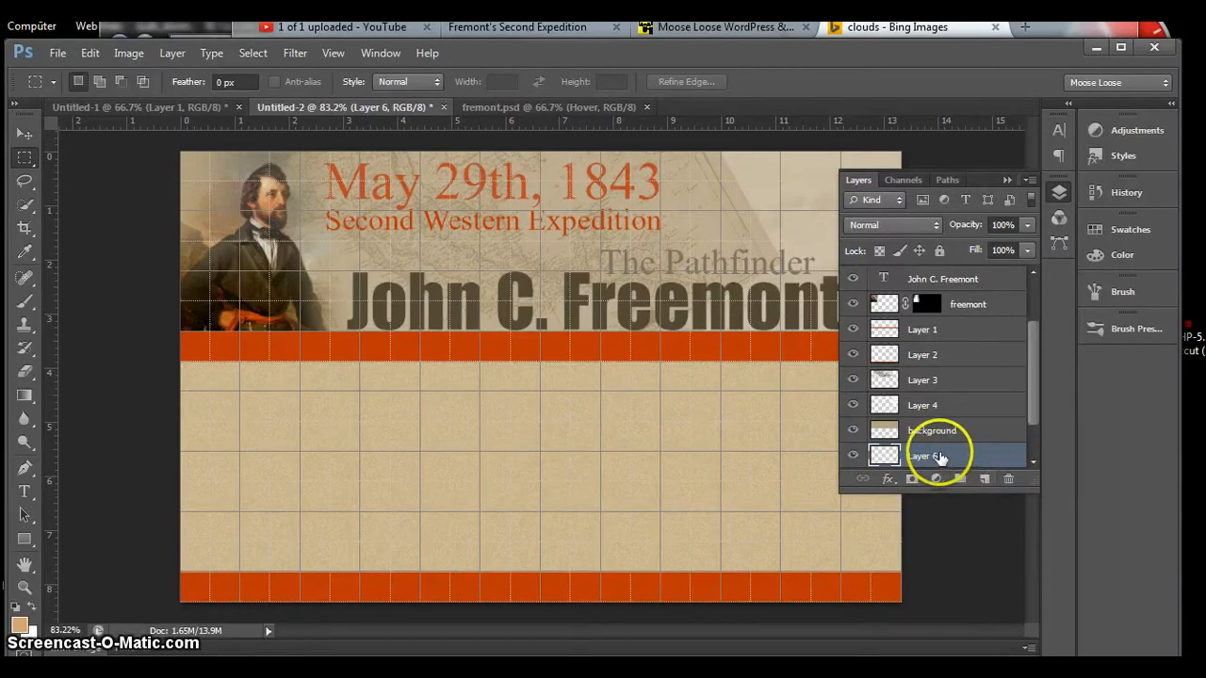
drag(964, 491, 977, 595)
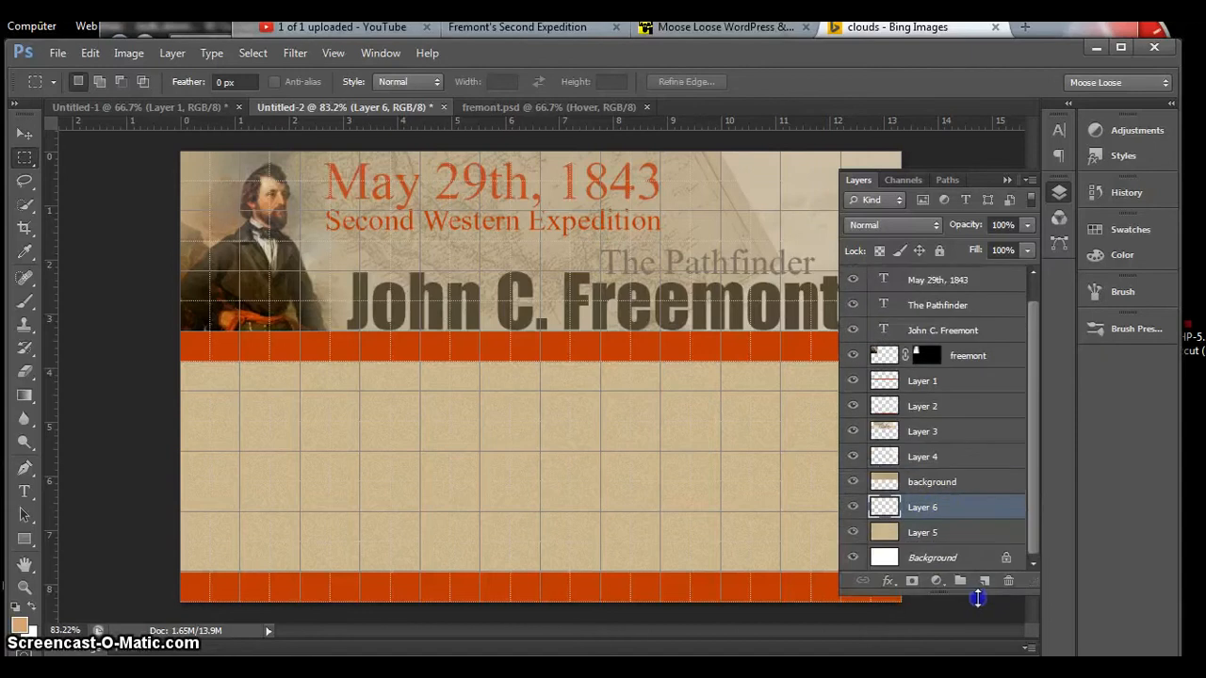
click(954, 513)
Step: Make a full-height rectangular selection three grid columns wide along the page's left edge
click(24, 157)
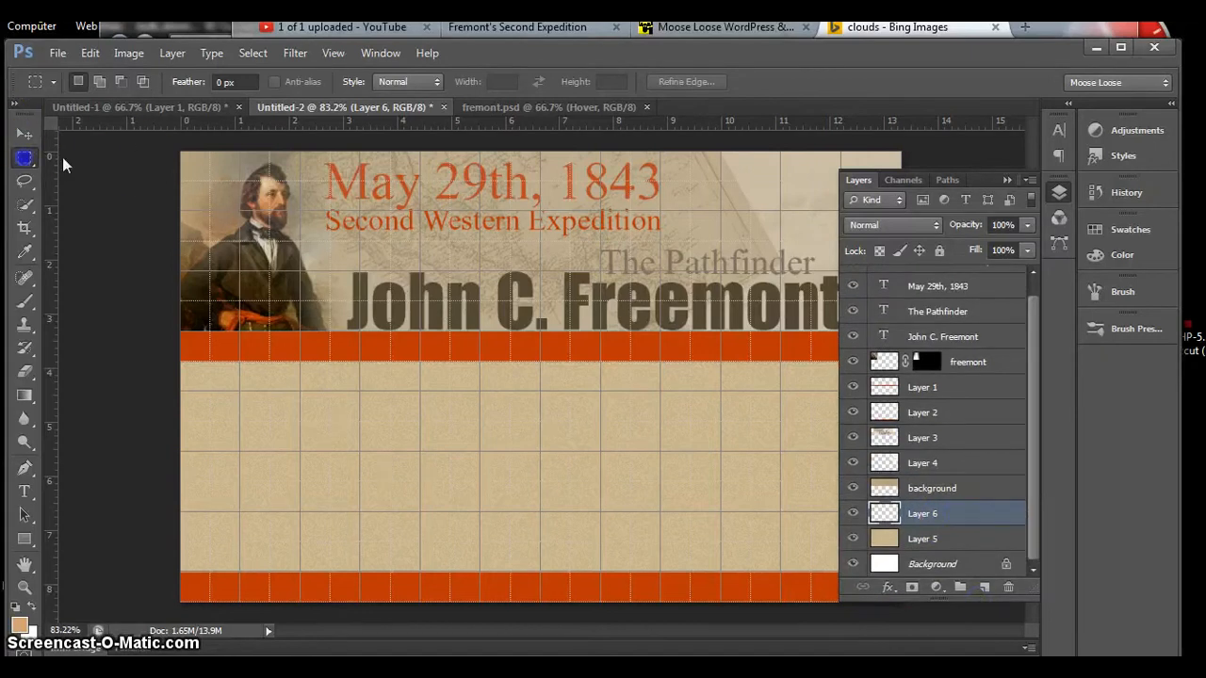
drag(164, 146, 164, 146)
drag(211, 242, 359, 607)
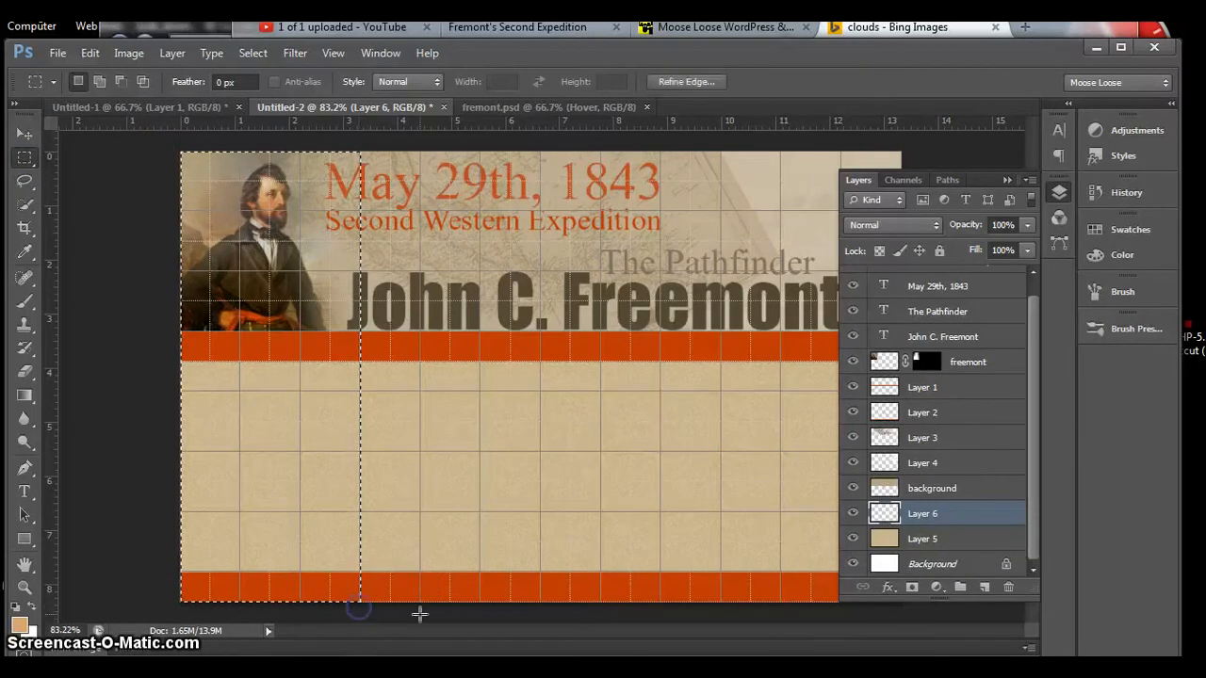
Step: Sample the orange-red bd3607 from the bar below the header, fill the selected left column with it, and deselect
click(18, 624)
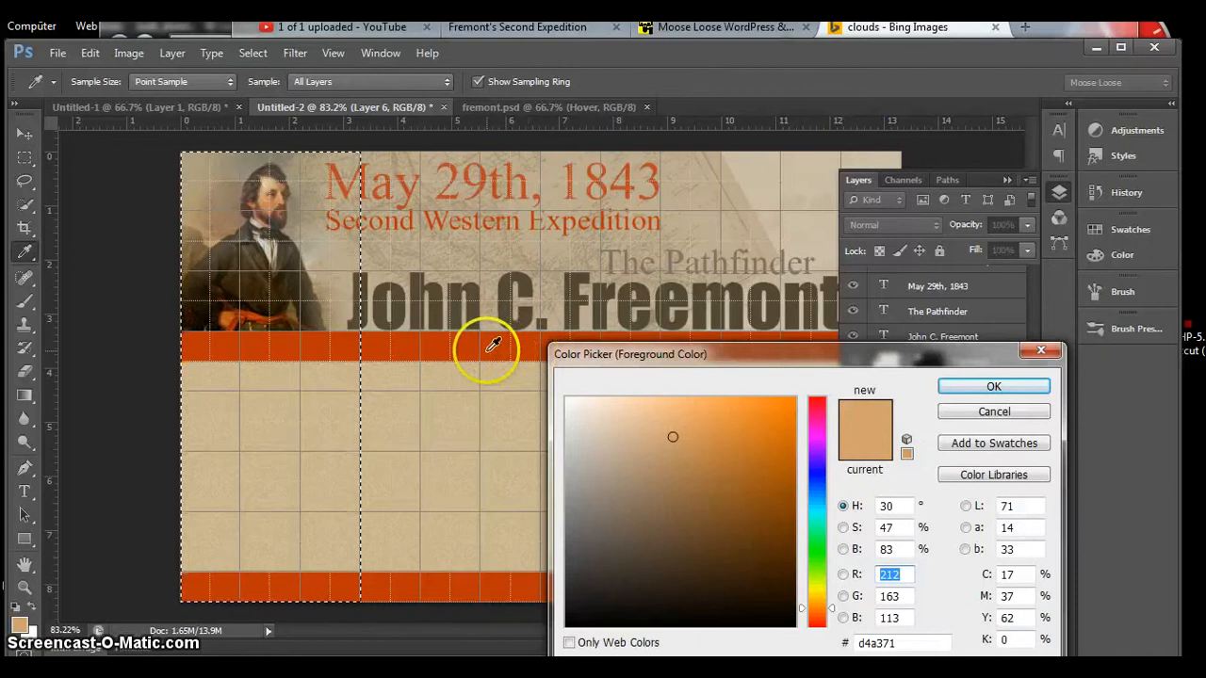
click(492, 345)
click(994, 387)
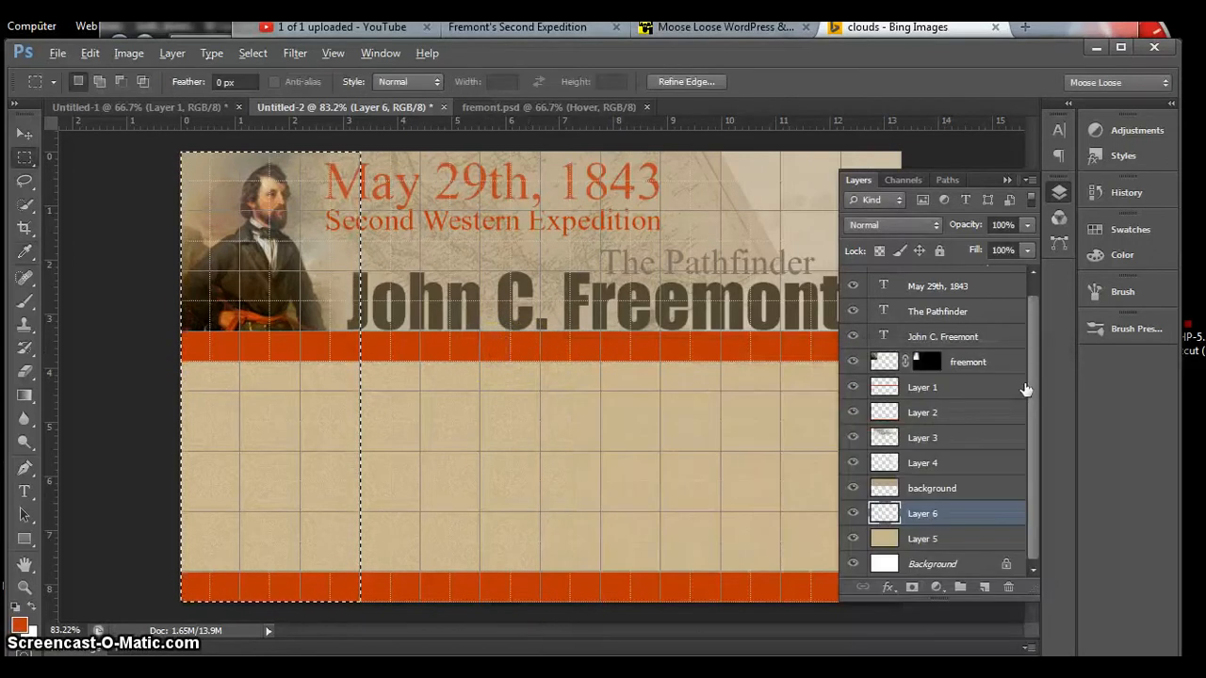
key(alt+BackSpace)
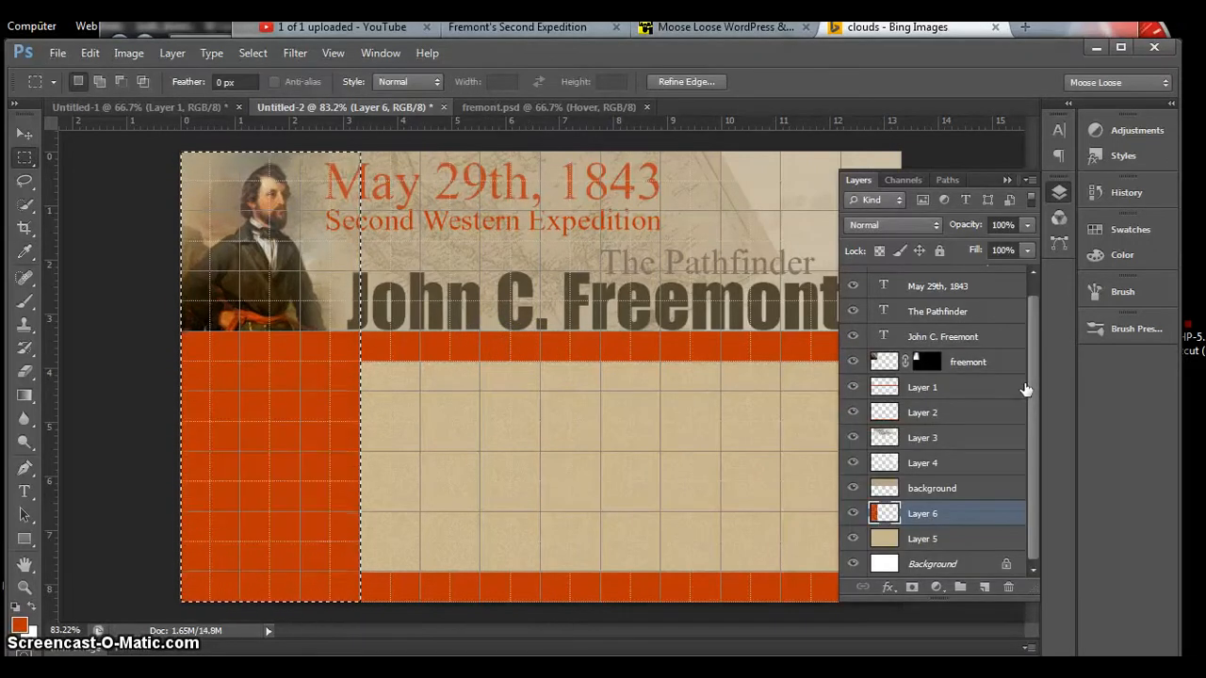
key(ctrl+d)
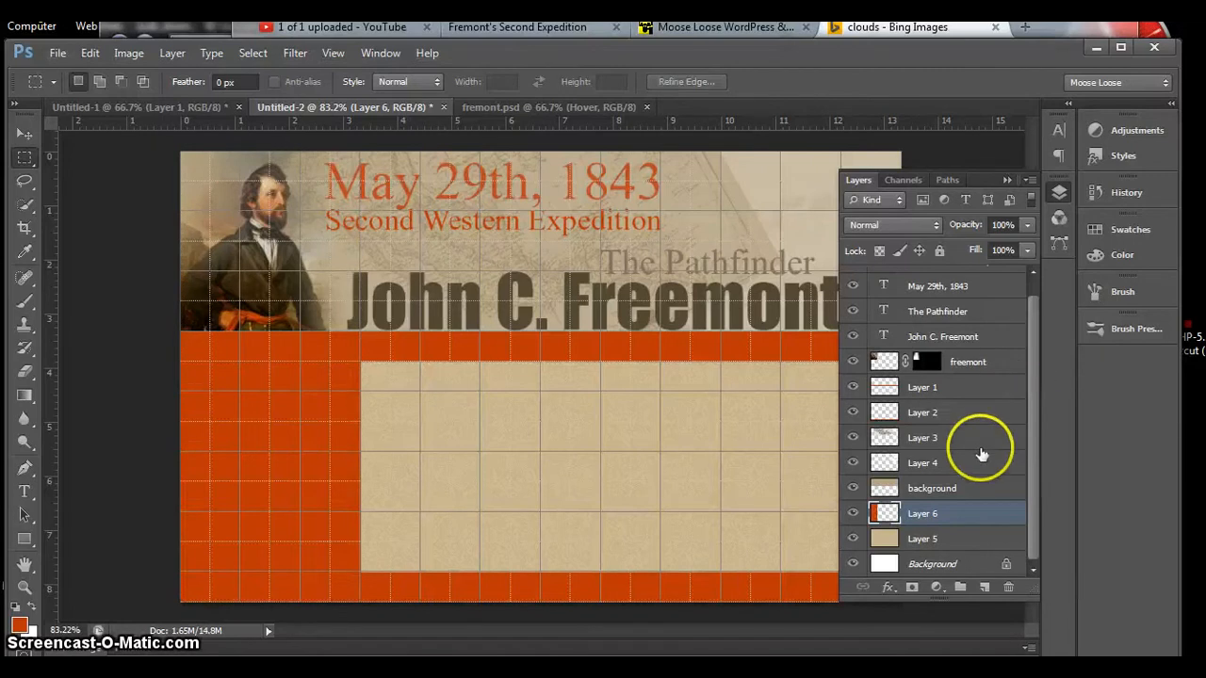
Step: Lower the orange-red column layer's opacity to 21% and hide the grid
click(968, 510)
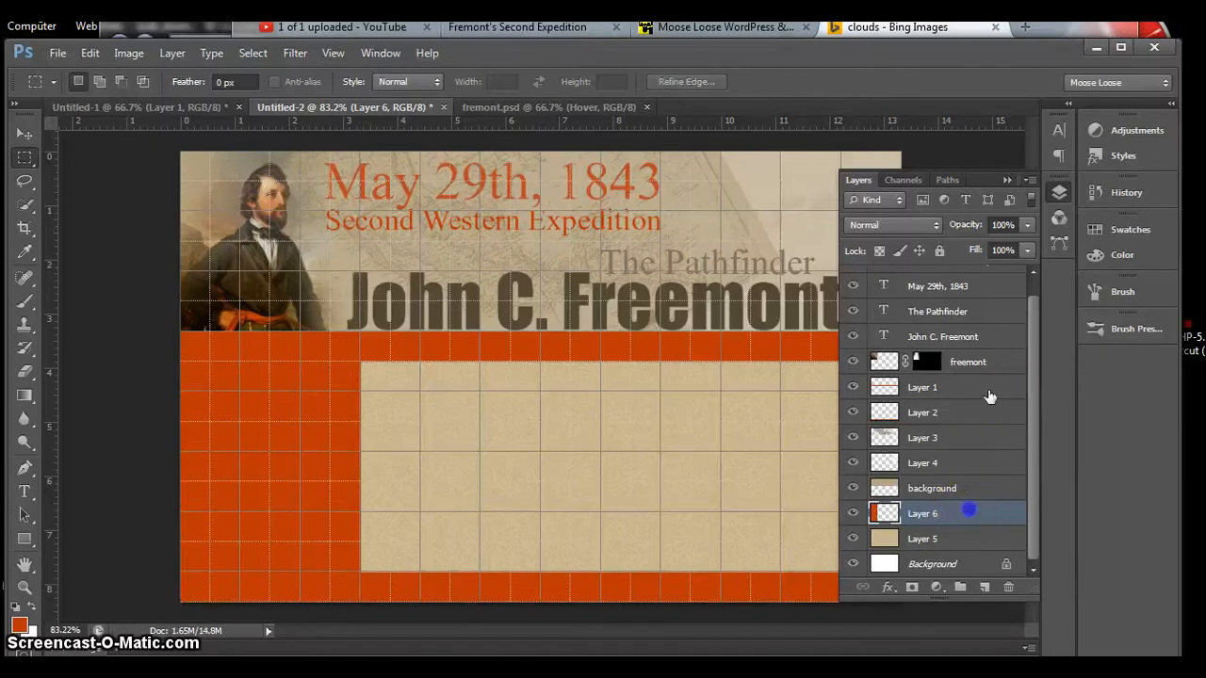
click(1027, 224)
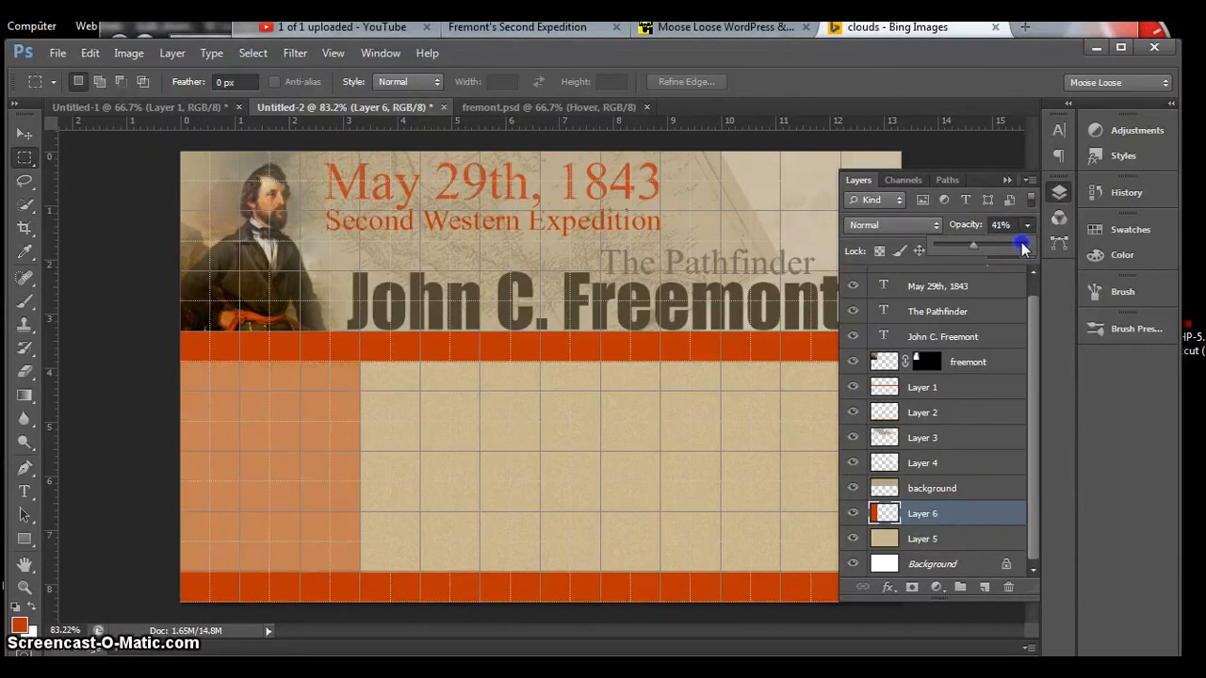
drag(1022, 247, 1023, 247)
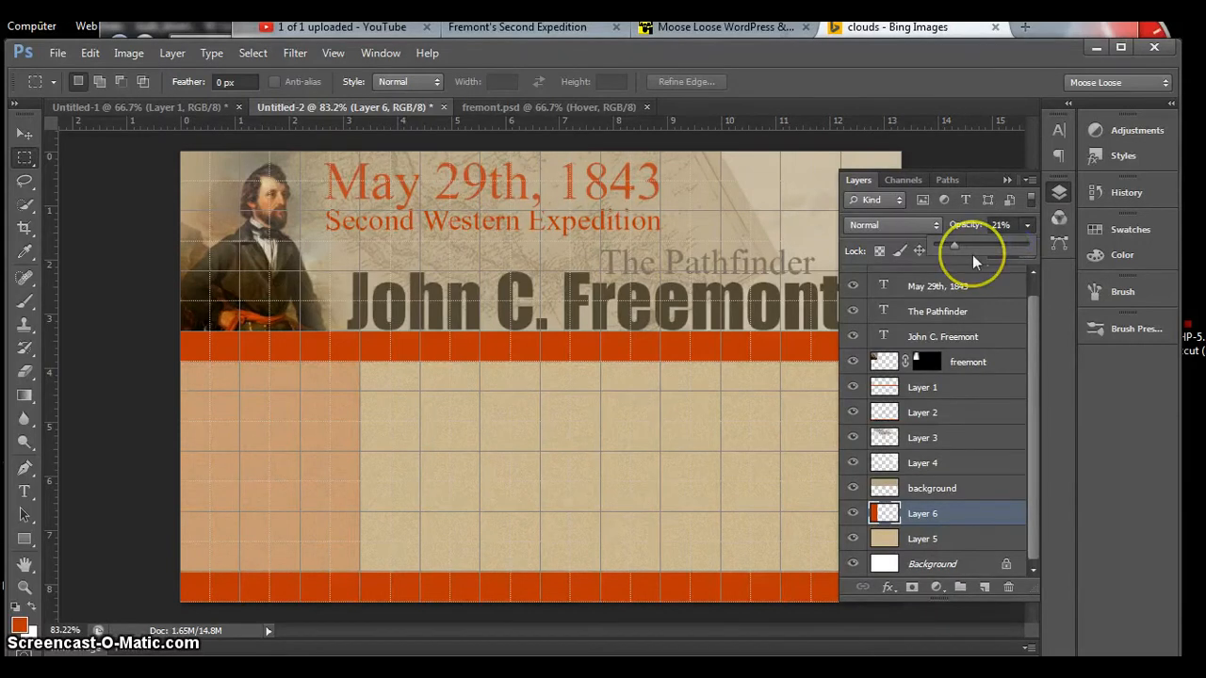
key(ctrl+apostrophe)
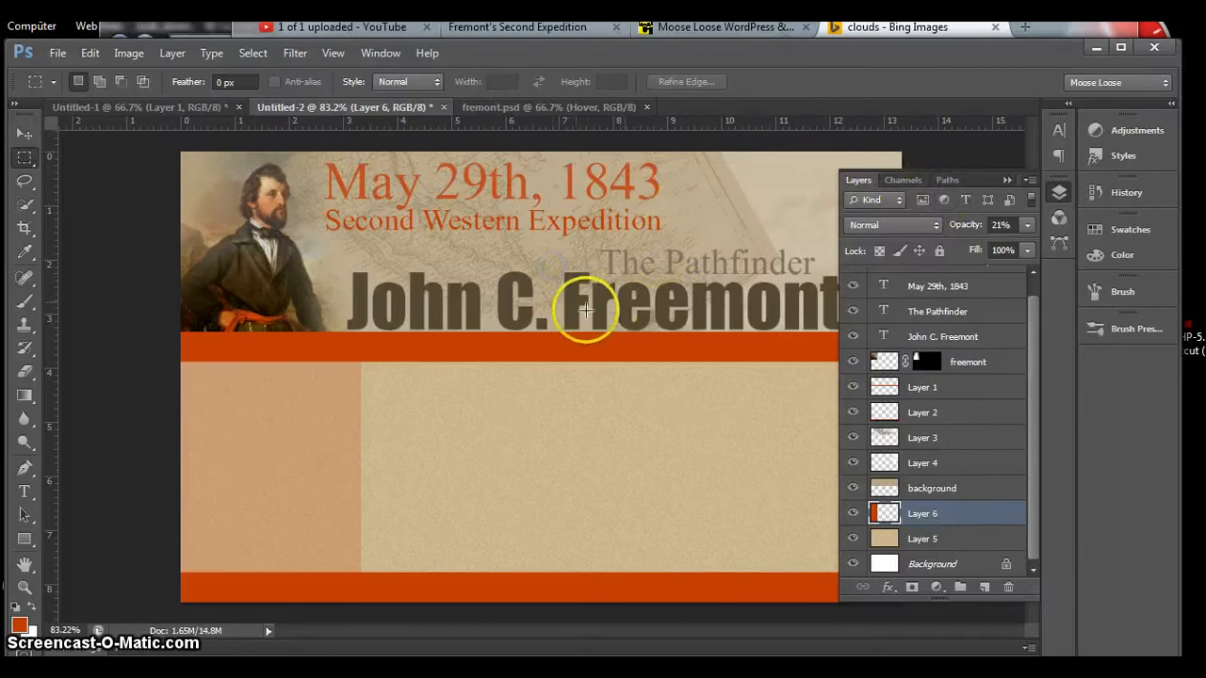
Step: Show the grid, add a new layer above the left column's layer, and select a full-height area three grid columns wide along the page's right edge
key(ctrl+apostrophe)
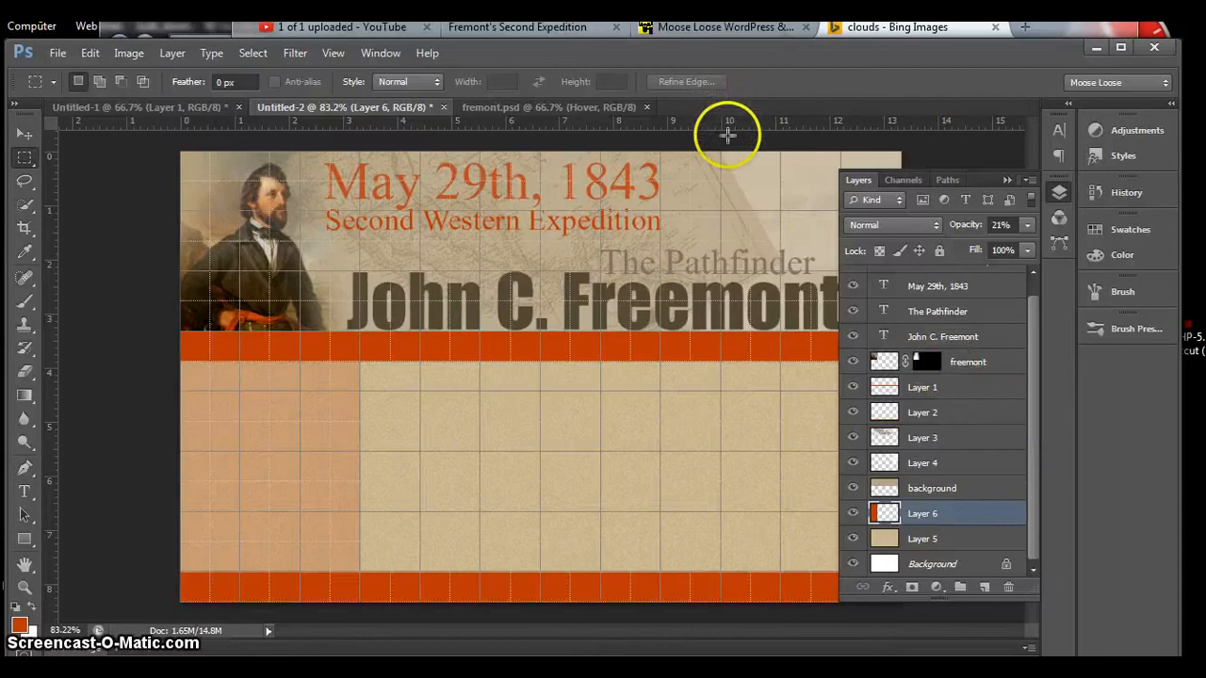
click(984, 588)
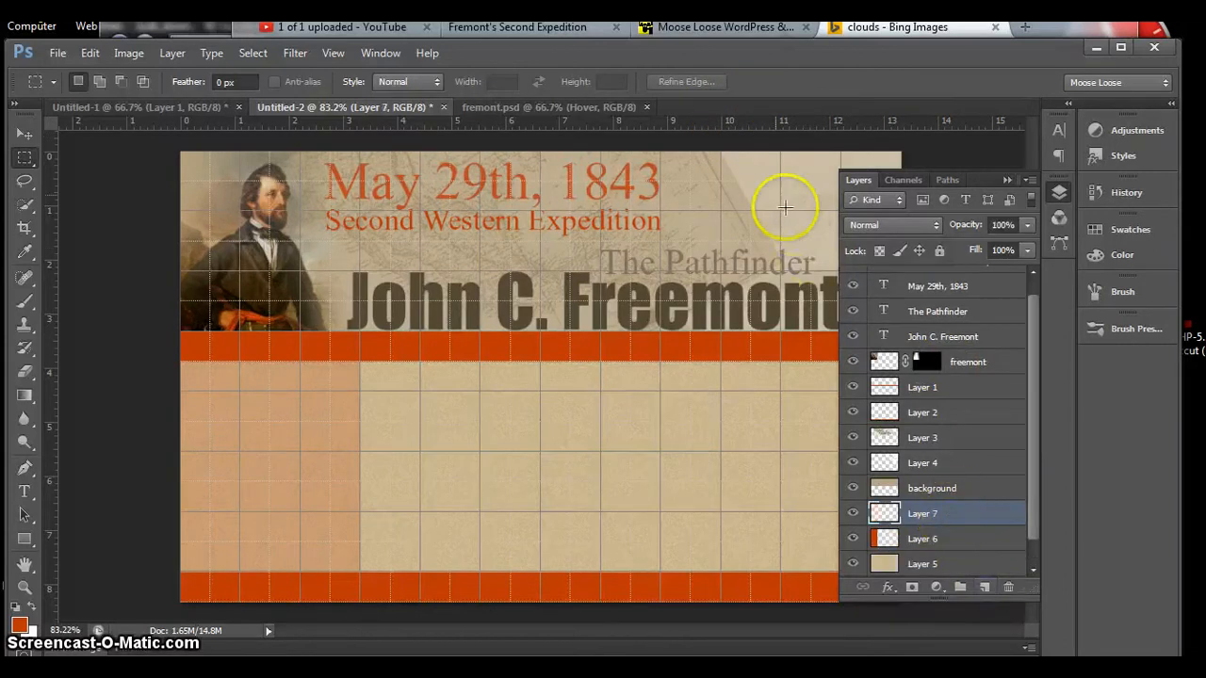
drag(721, 143, 1036, 584)
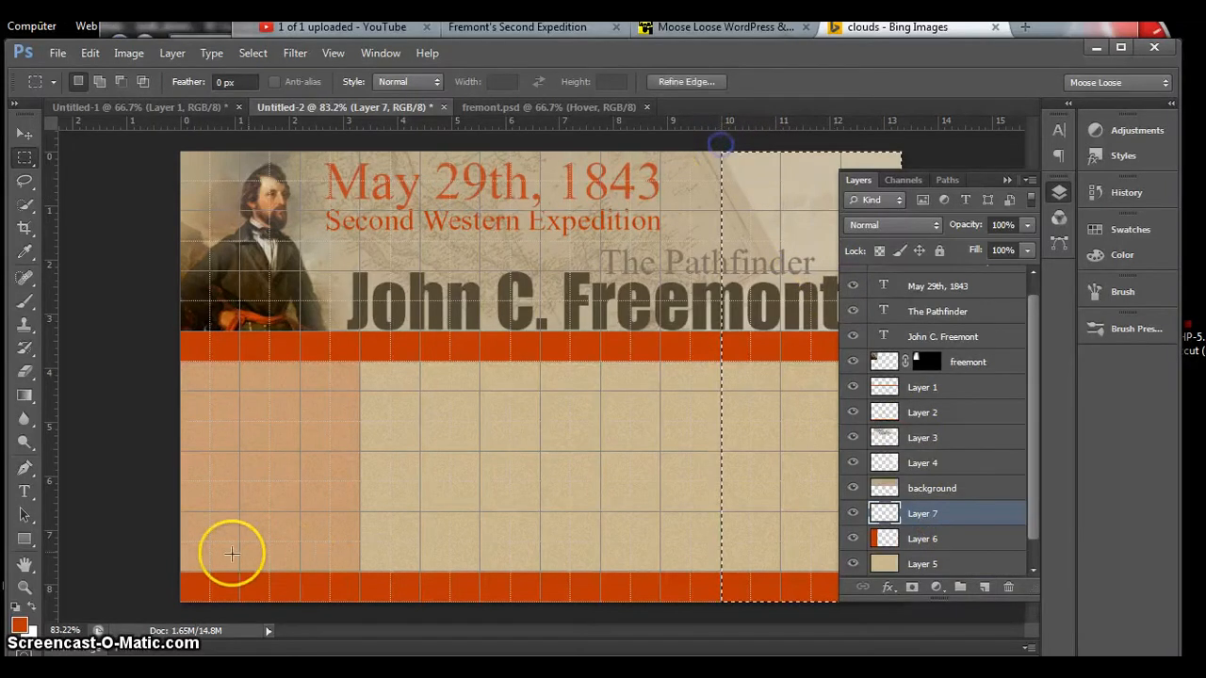
Step: Sample the light tan ccab87 from the portrait's face and fill the selected right column with it
click(19, 625)
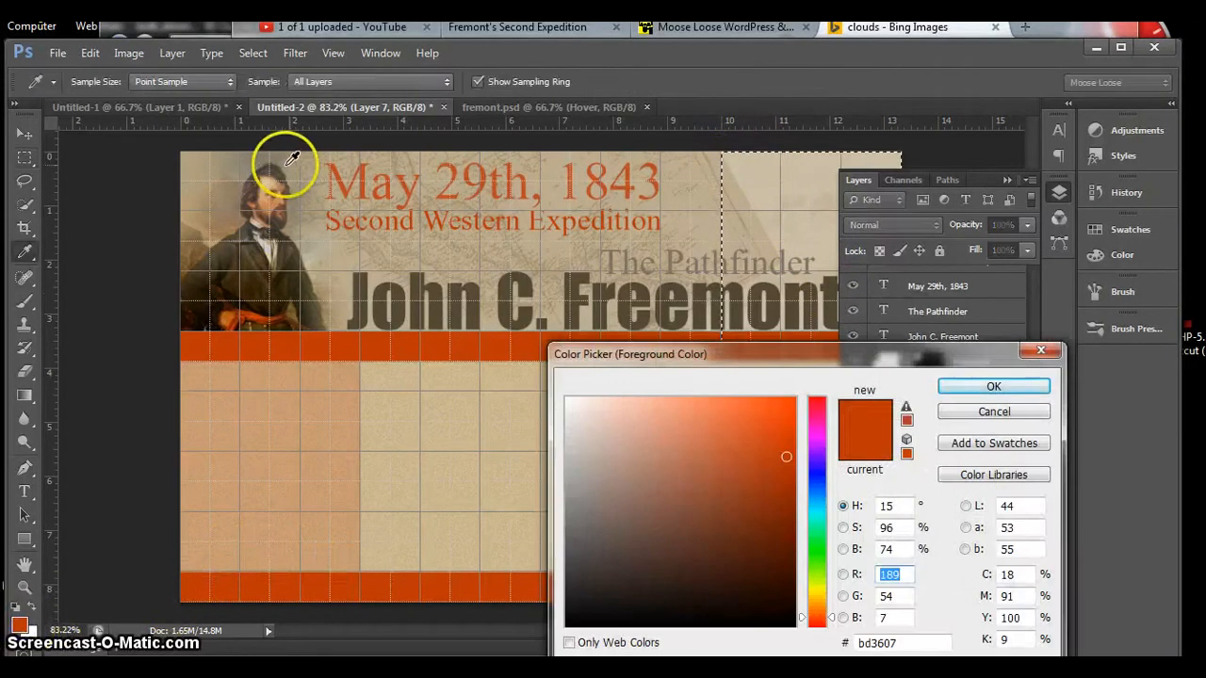
click(269, 184)
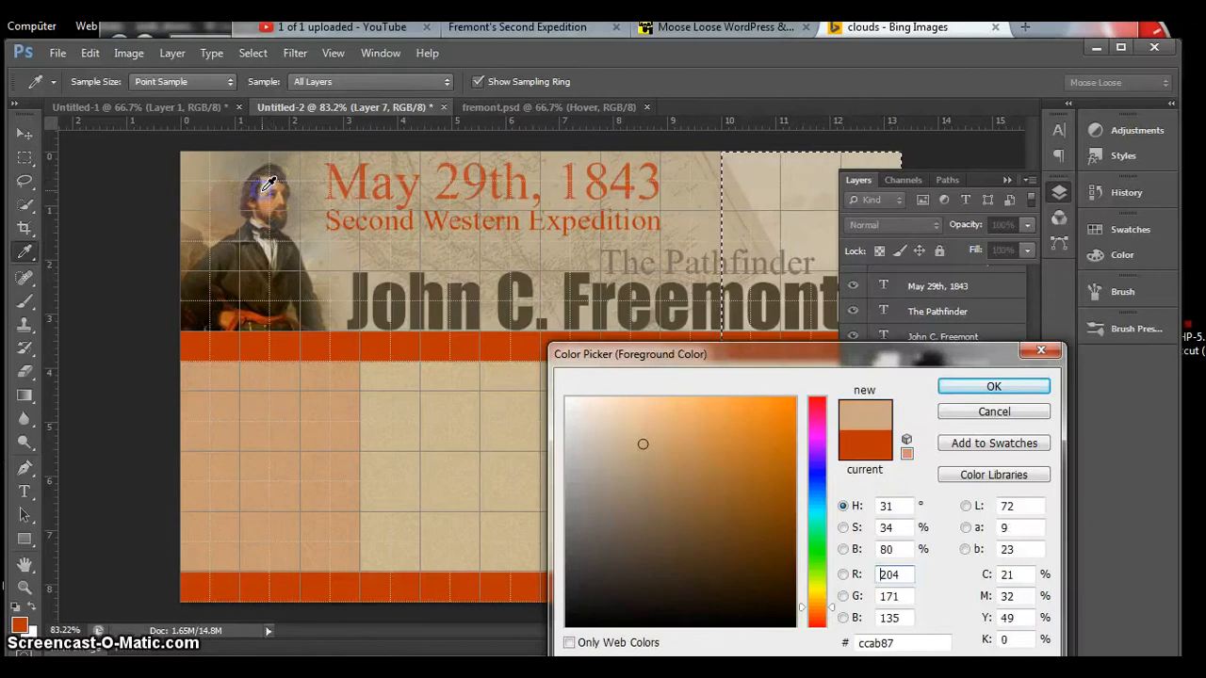
click(959, 389)
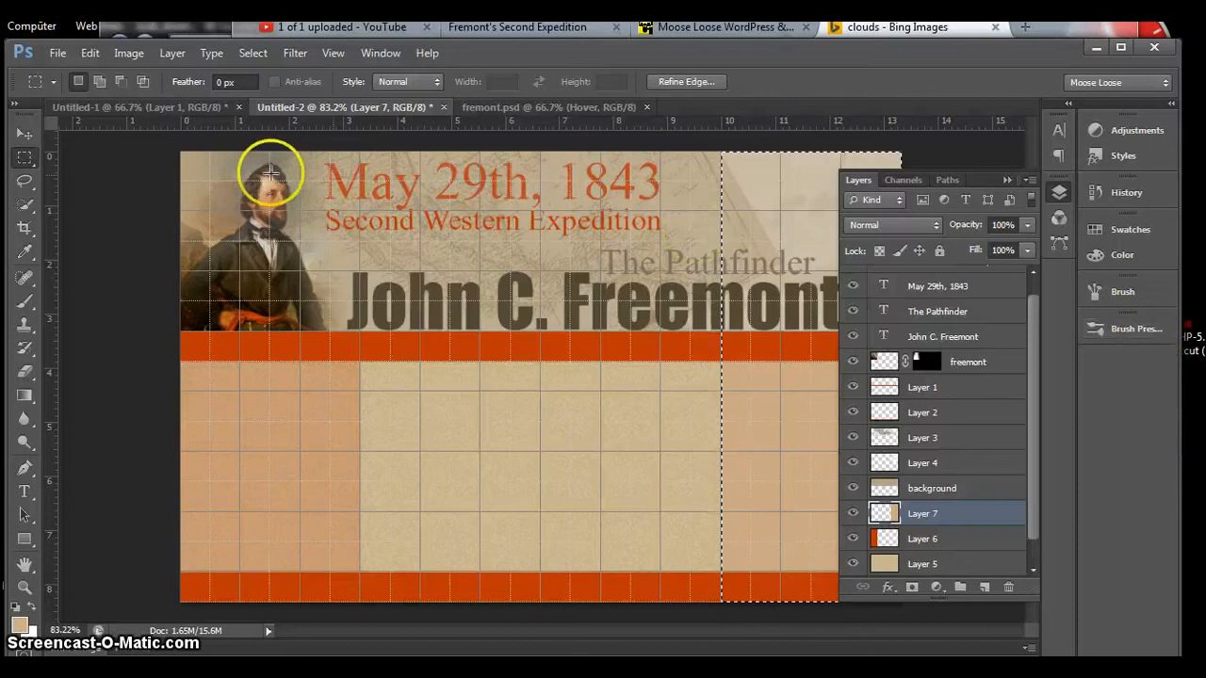
Step: Sample the dark brown 4e4335 from the portrait's coat and fill the selected right column with it
click(19, 629)
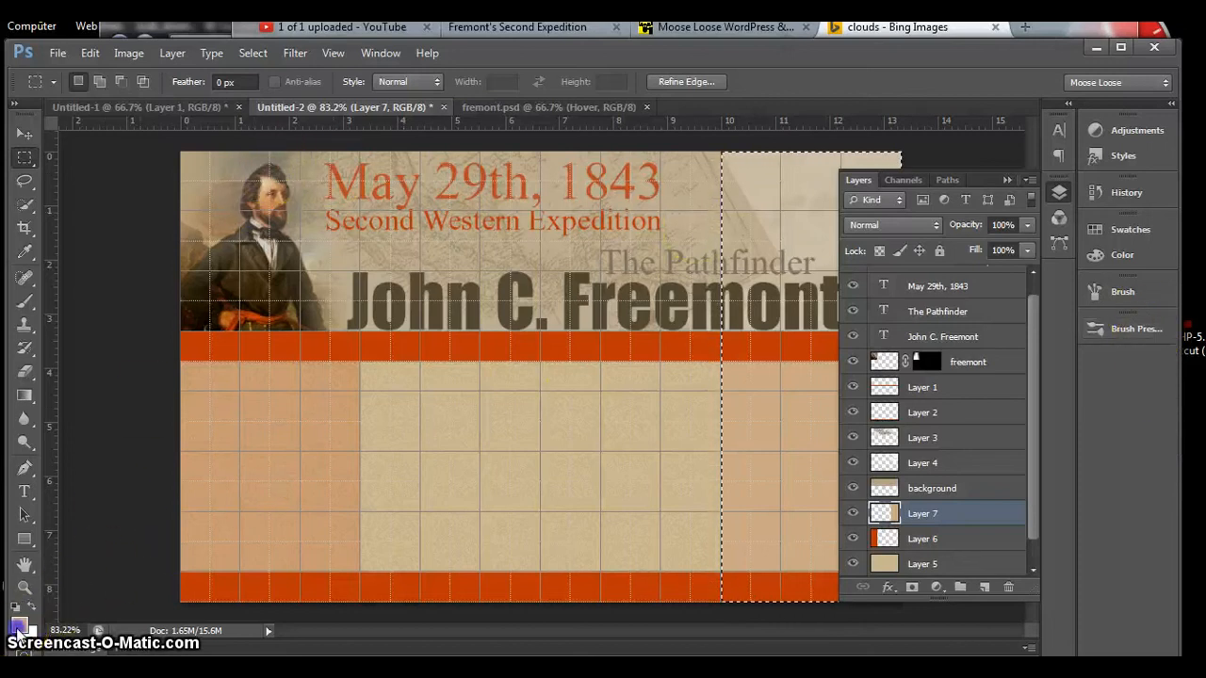
drag(240, 275, 230, 246)
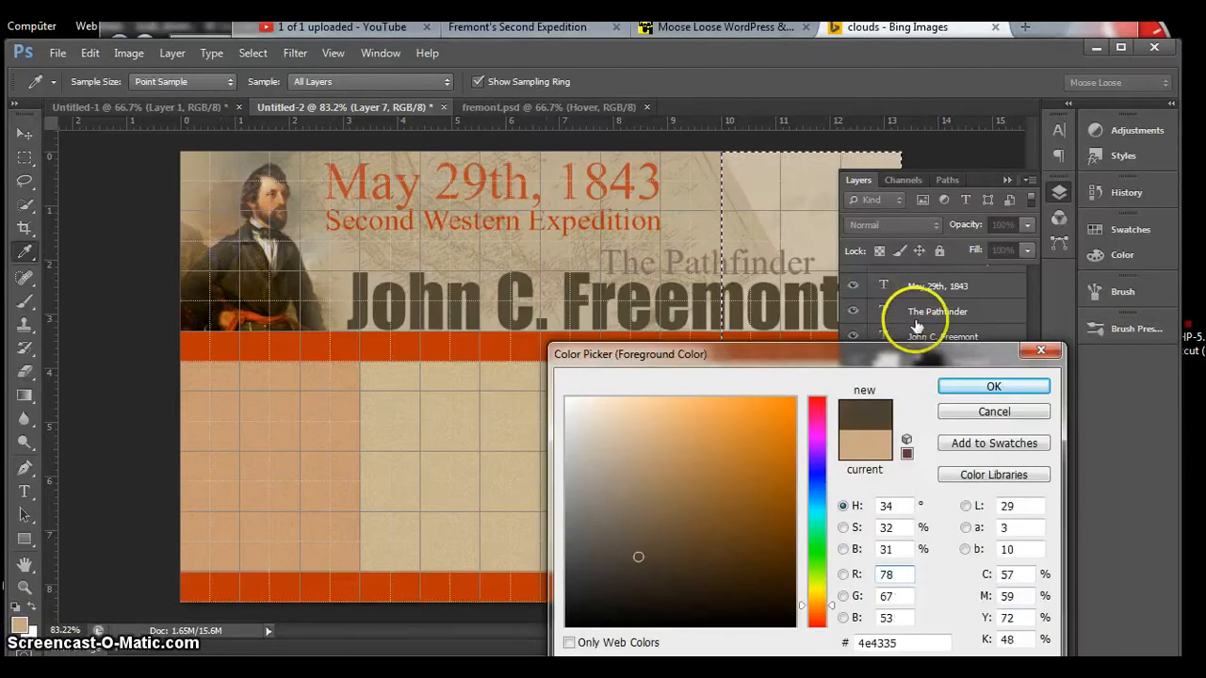
click(950, 390)
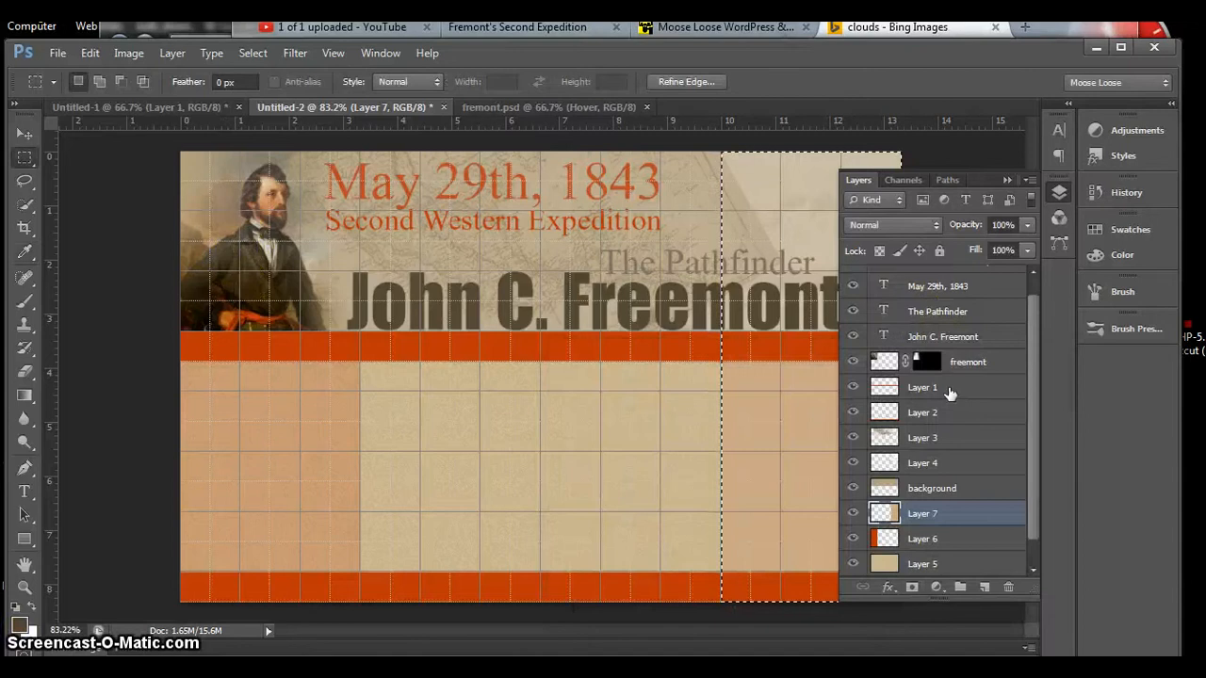
key(alt+BackSpace)
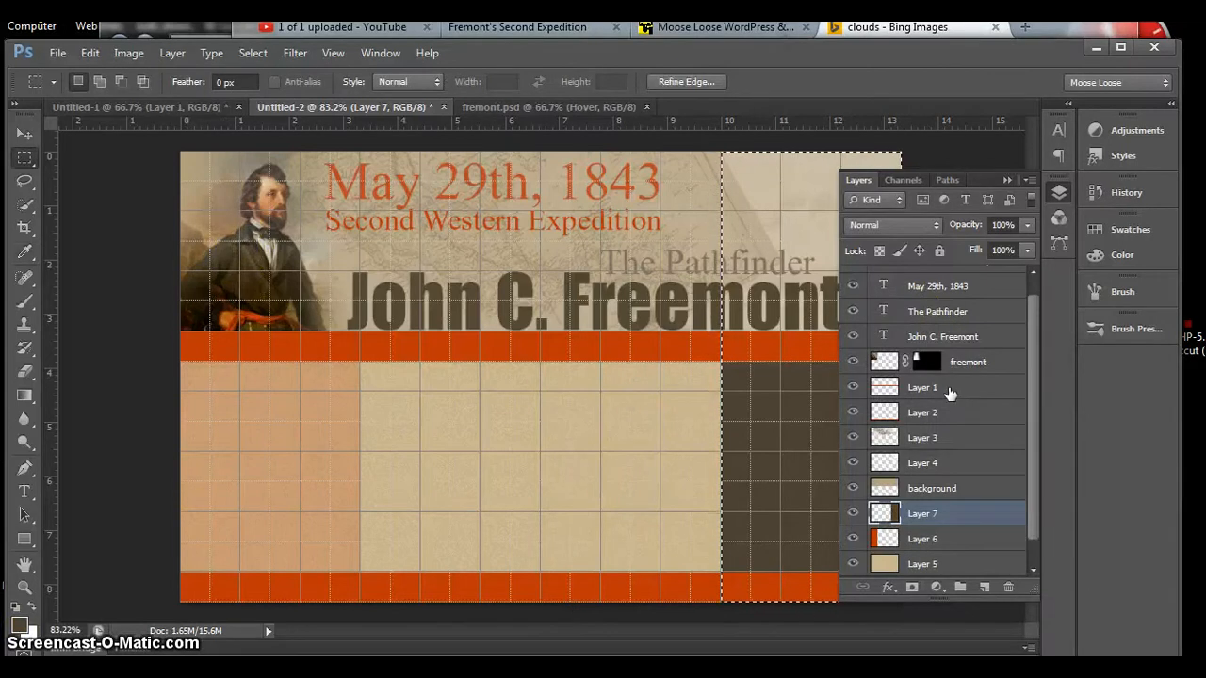
Step: Deselect the right column, hide the grid, and lower the dark brown column layer's opacity to 37%
key(ctrl+d)
key(ctrl+apostrophe)
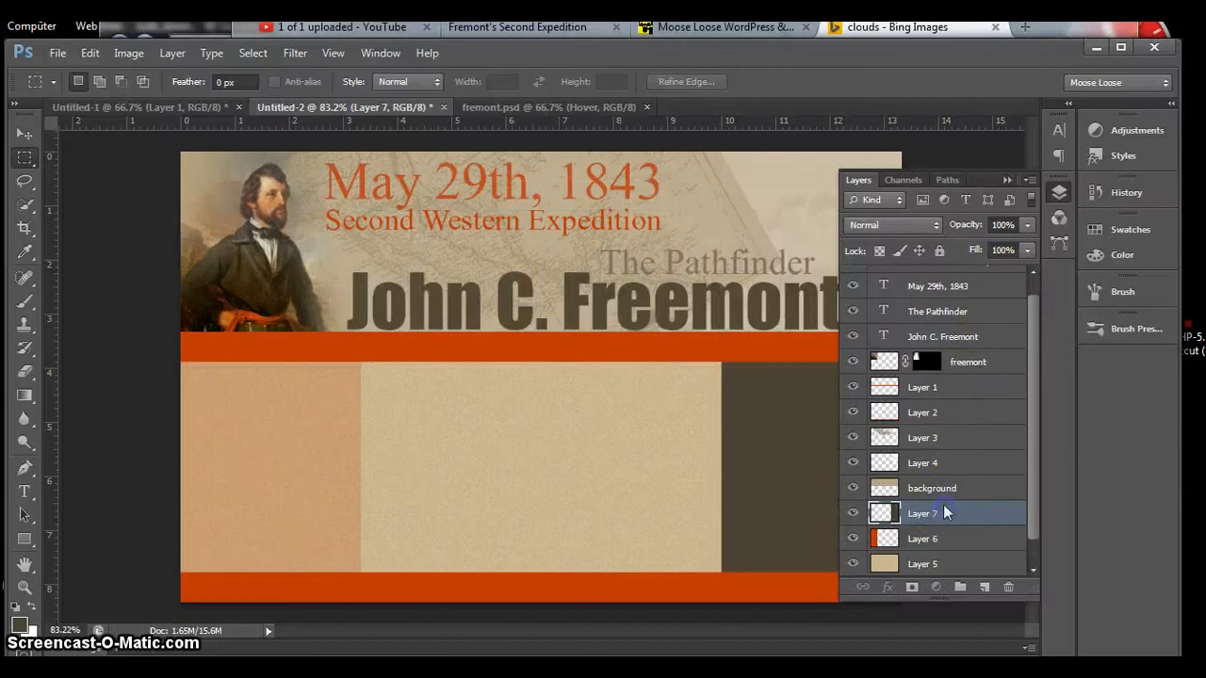
click(1028, 225)
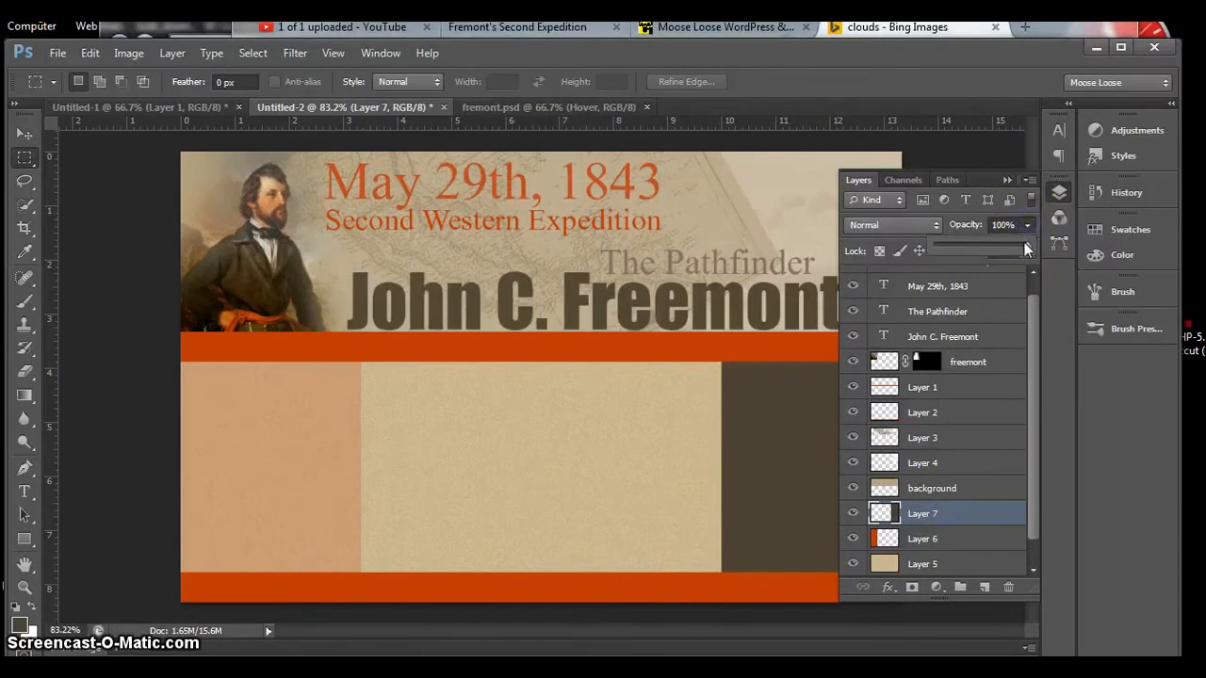
drag(1025, 247, 1025, 247)
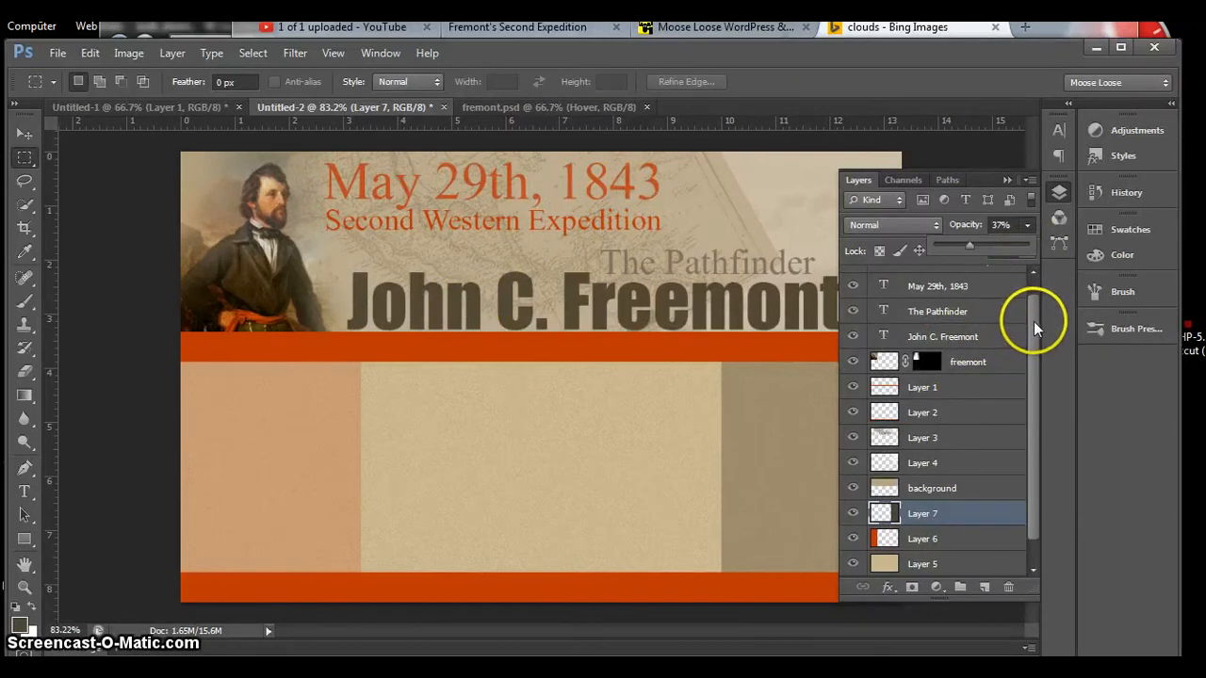
Step: Add a new layer above the Second Western Expedition text layer and stamp all visible artwork onto it
drag(1033, 318, 1040, 295)
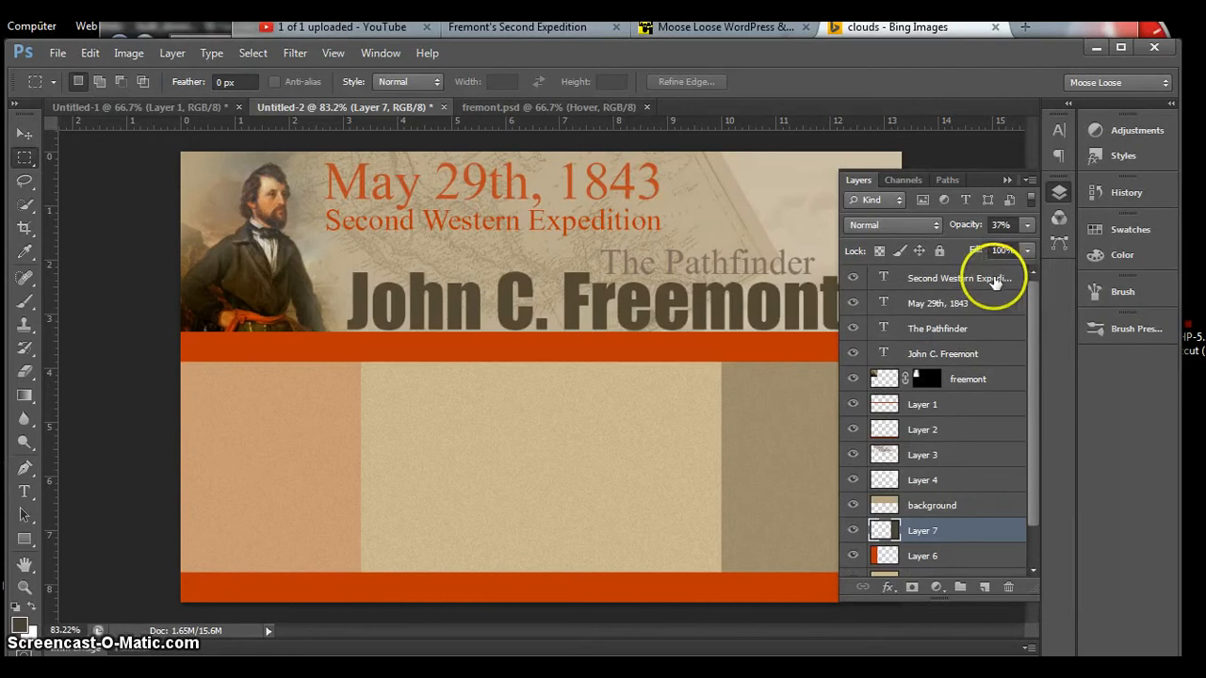
click(993, 280)
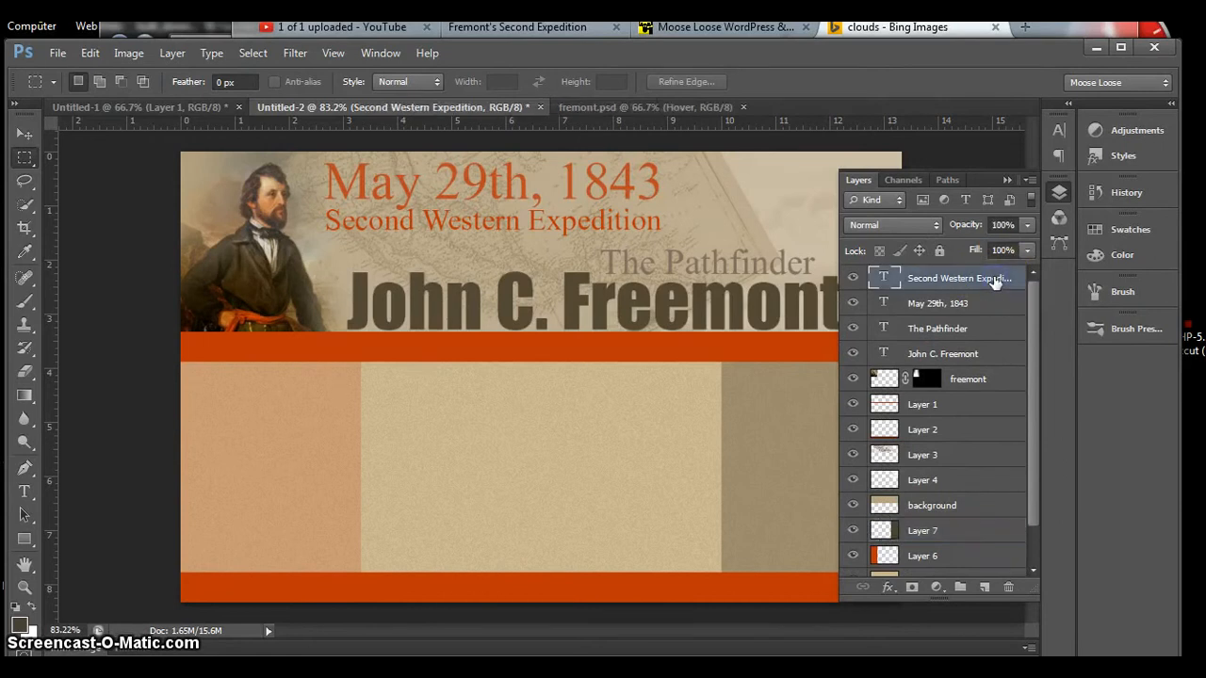
click(984, 588)
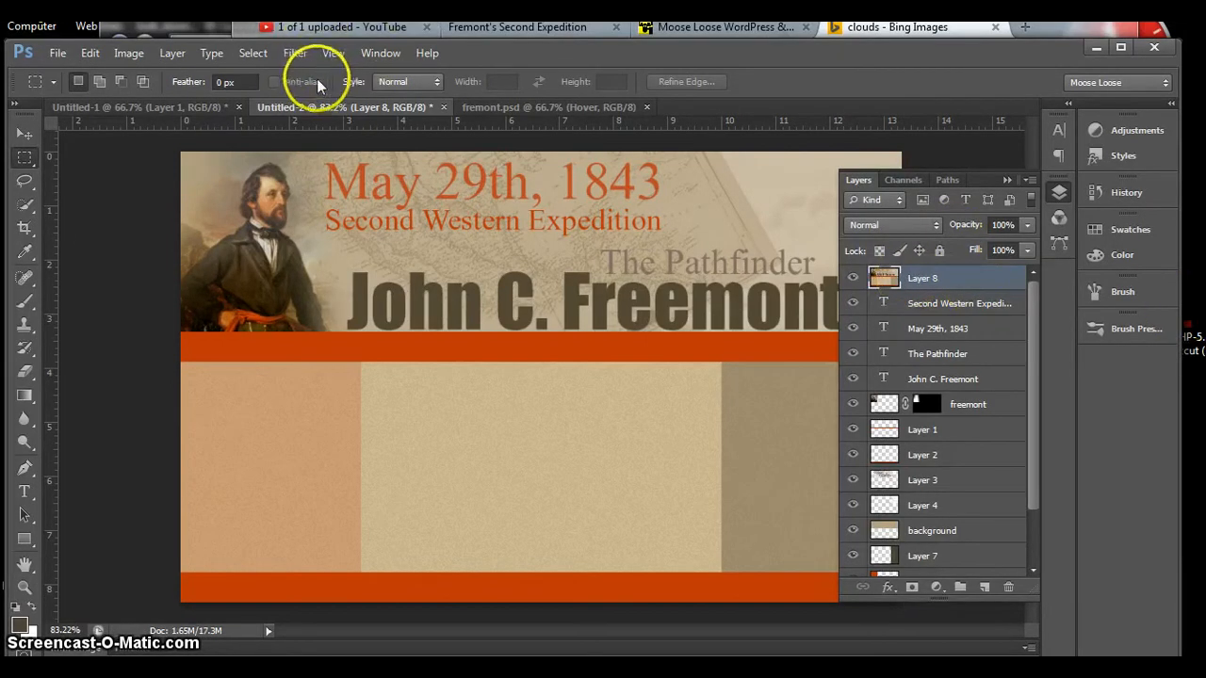
Step: Apply the Add Noise filter to the merged top layer with amount 4%, Uniform distribution and Monochromatic, and collapse the layer list
click(295, 56)
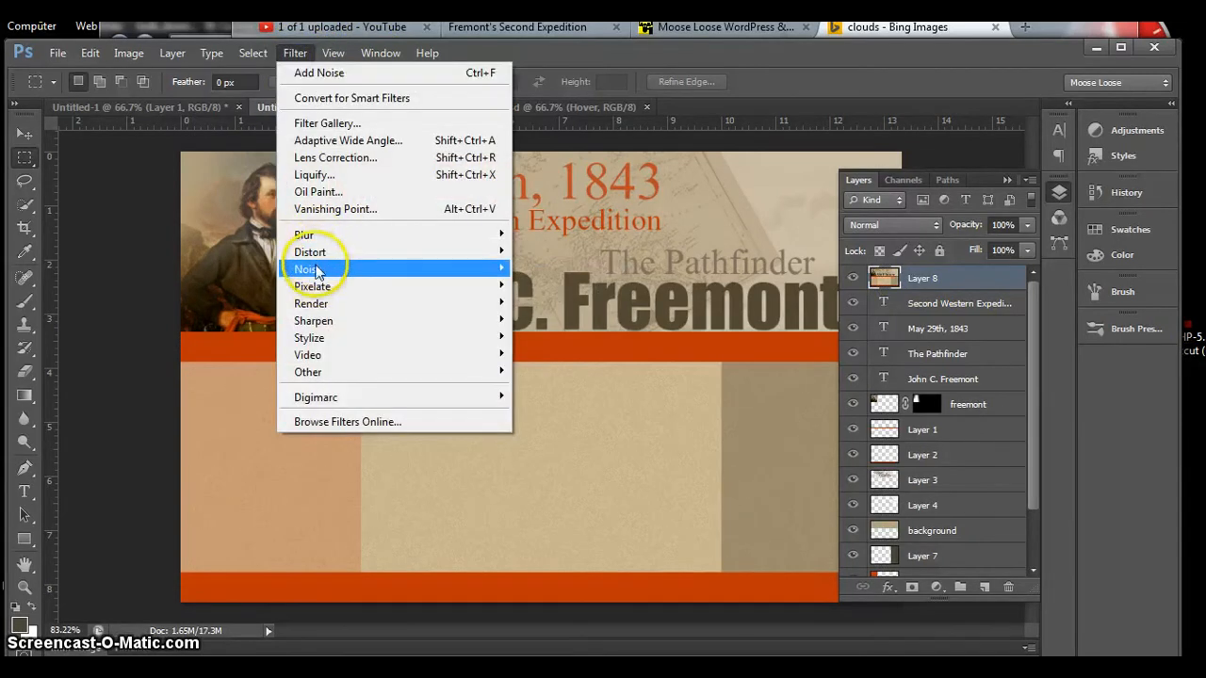
mouse_move(320, 268)
click(552, 270)
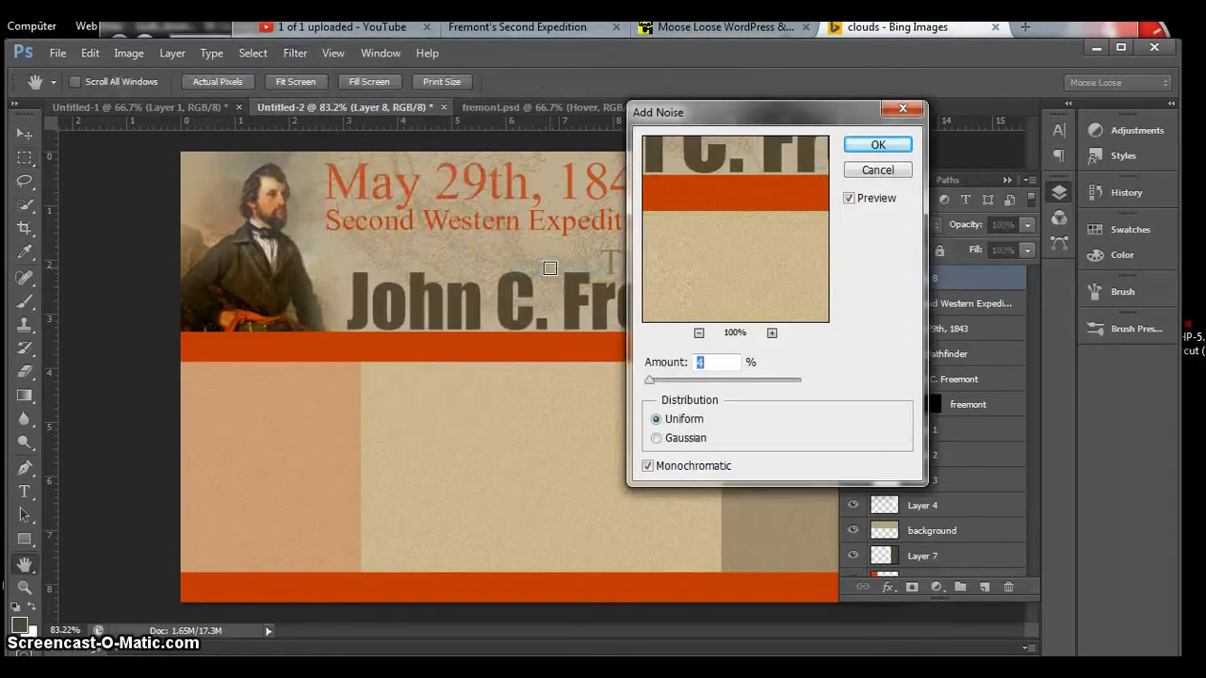
drag(729, 115, 696, 123)
click(860, 155)
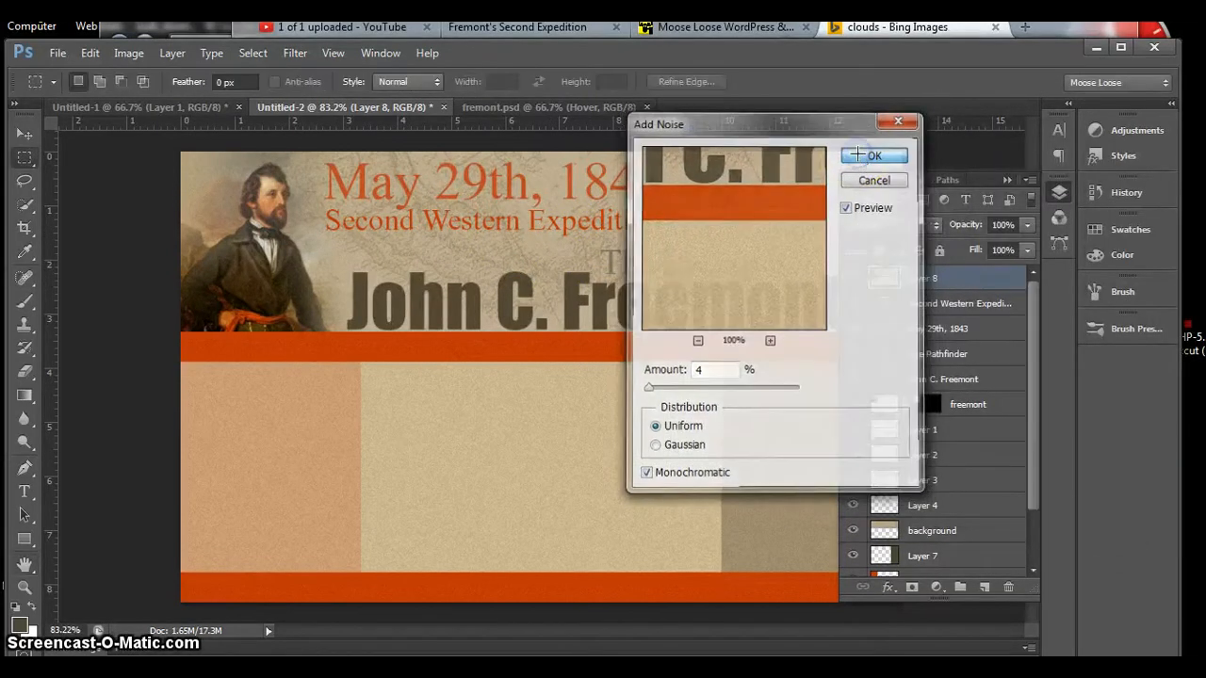
click(1007, 180)
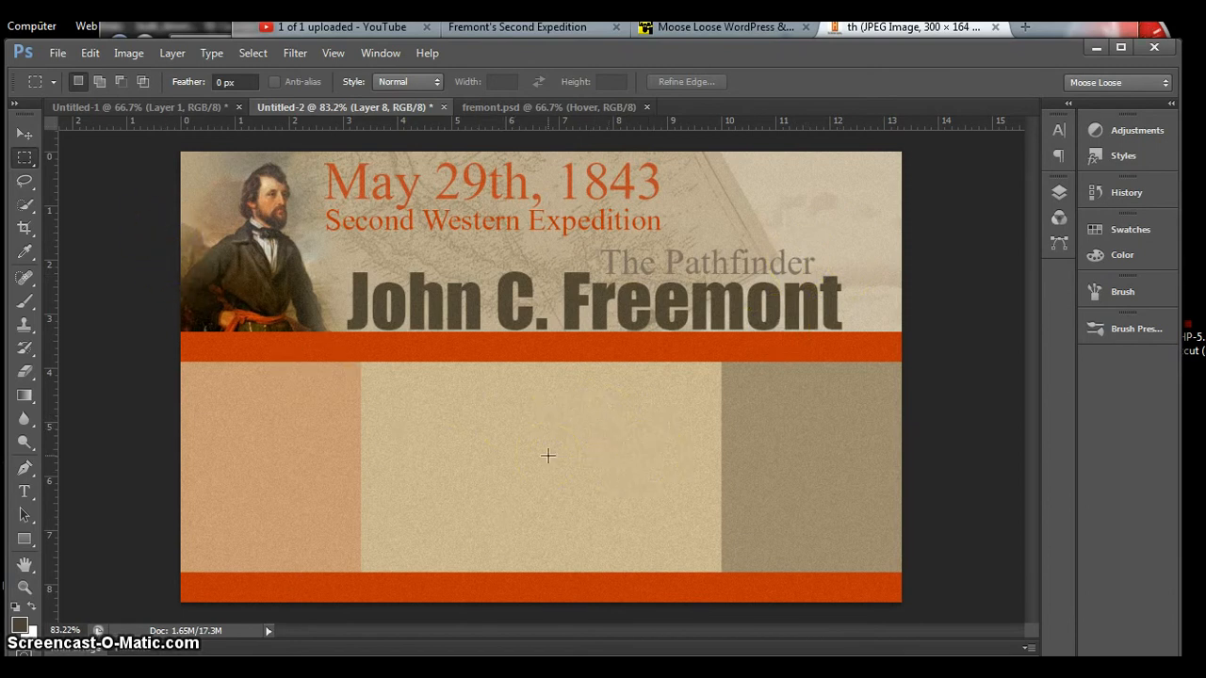
Step: Paste The History Channel logo image and delete everything outside its square H emblem, leaving nothing selected
key(ctrl+v)
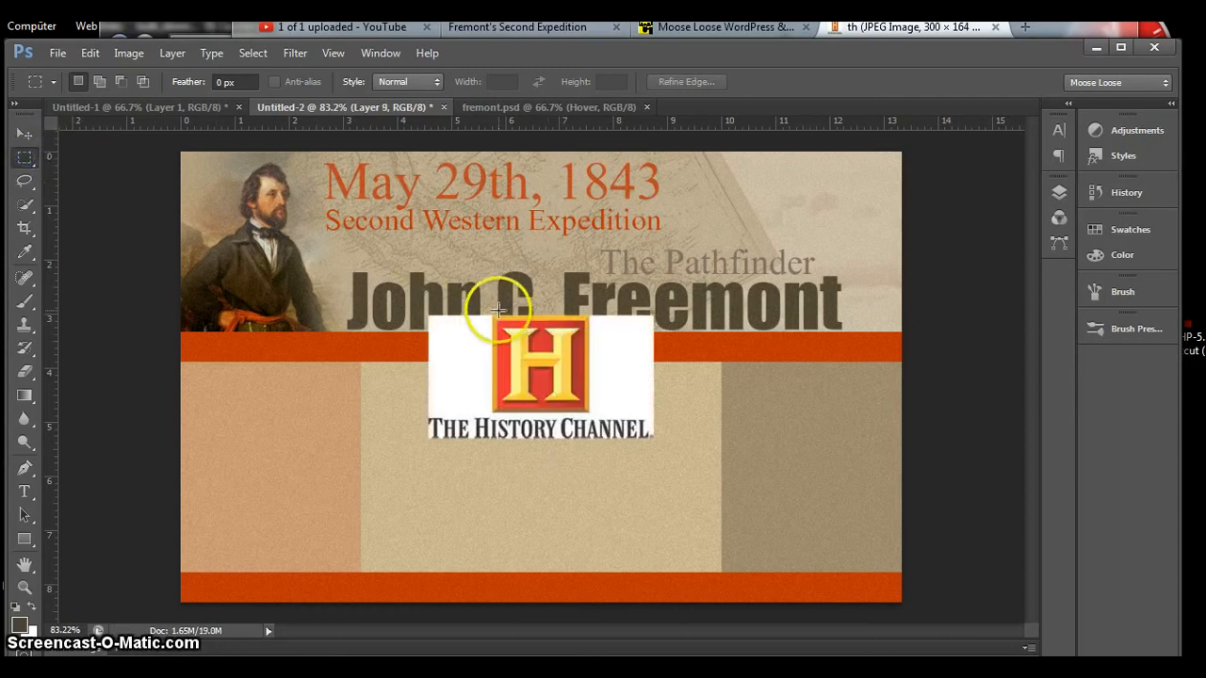
drag(490, 314, 588, 414)
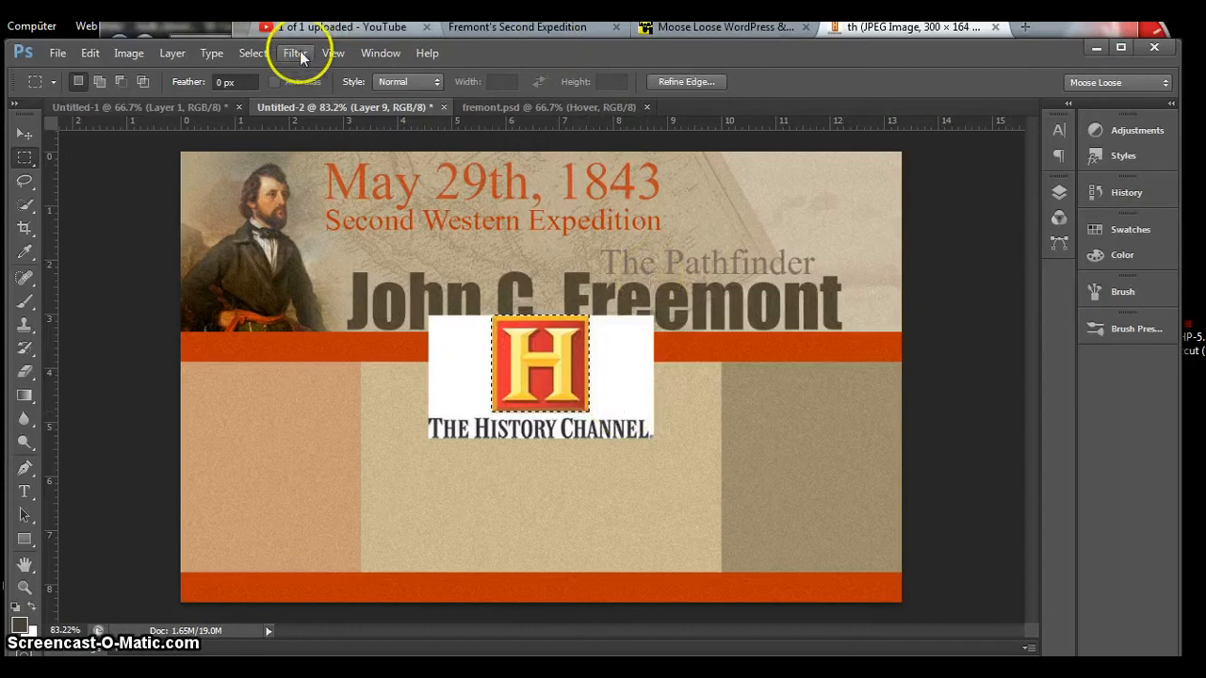
click(250, 56)
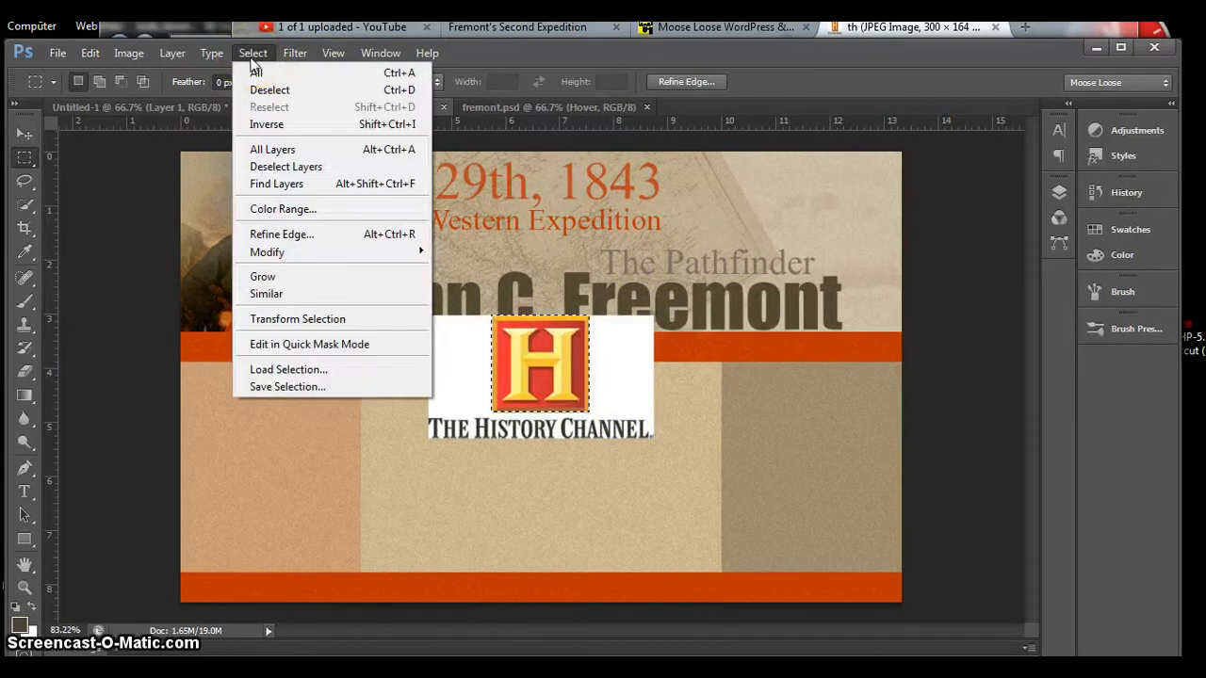
click(268, 127)
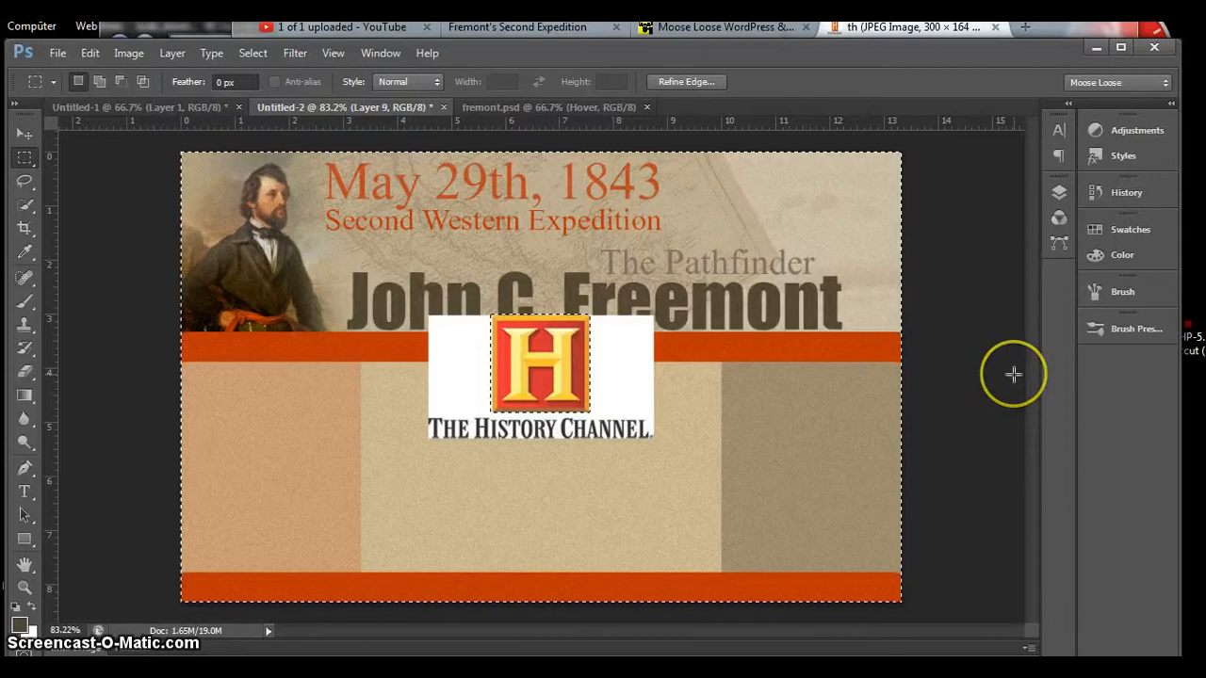
key(Delete)
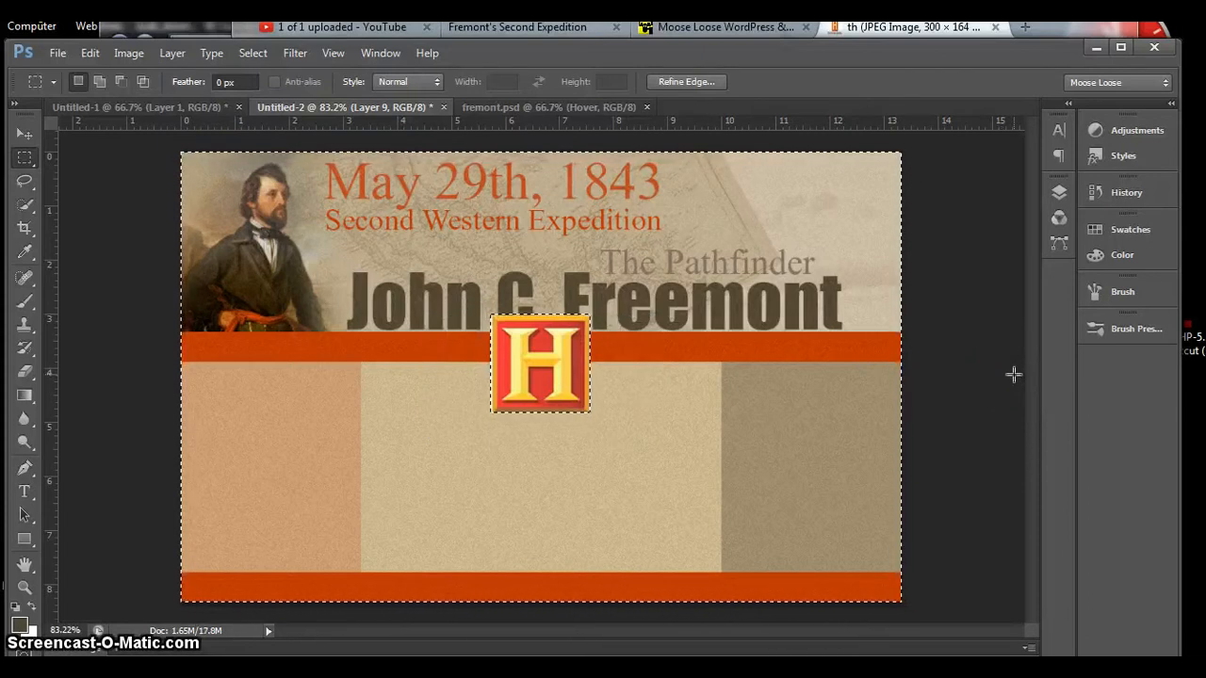
key(ctrl+d)
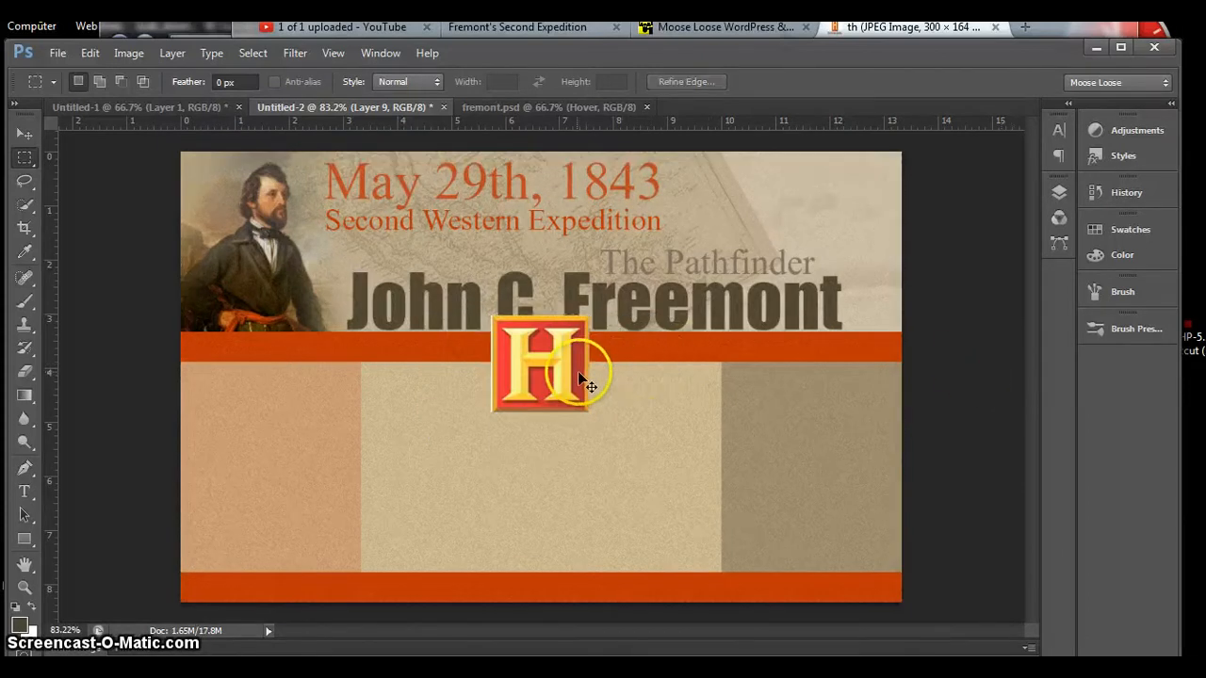
Step: With the grid shown, move the H emblem to the header's upper-right corner and trim a thin sliver off its left edge
key(ctrl+apostrophe)
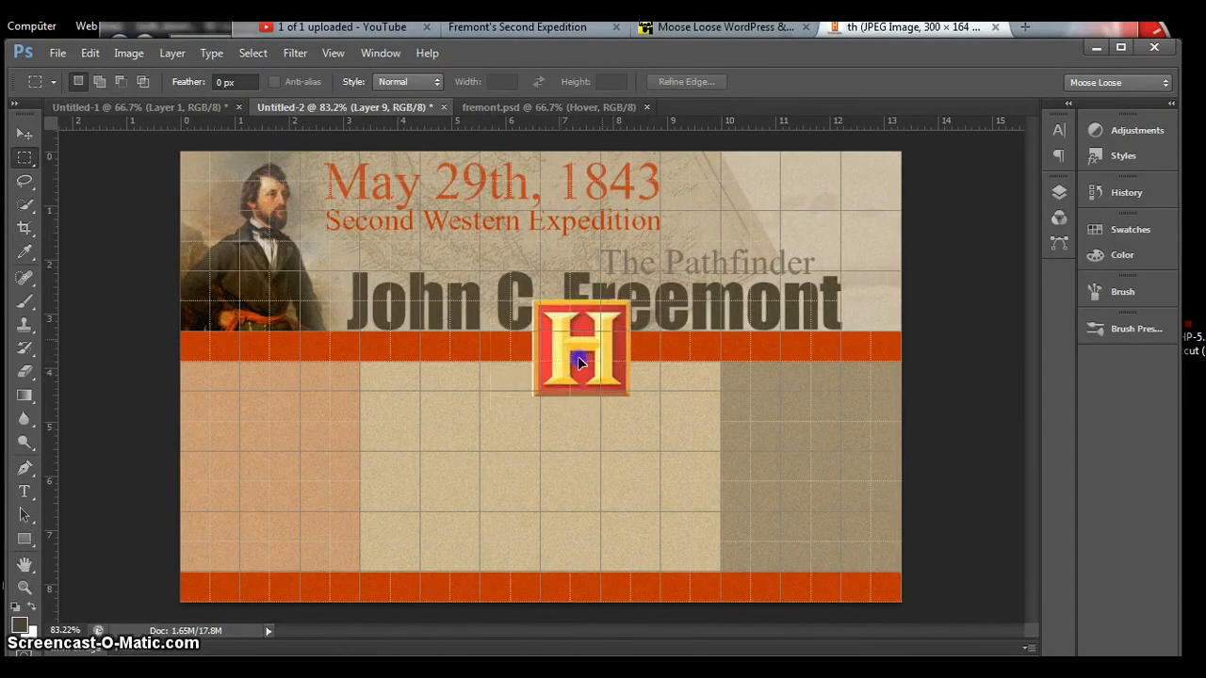
drag(562, 360, 862, 206)
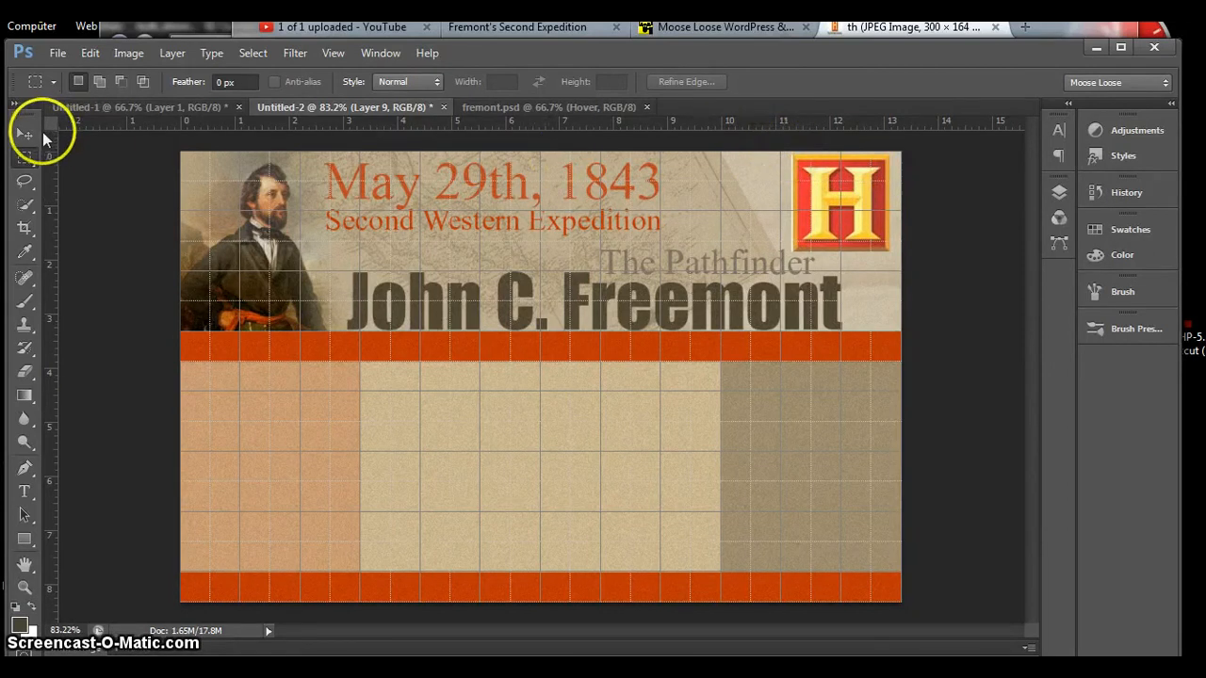
drag(780, 143, 793, 285)
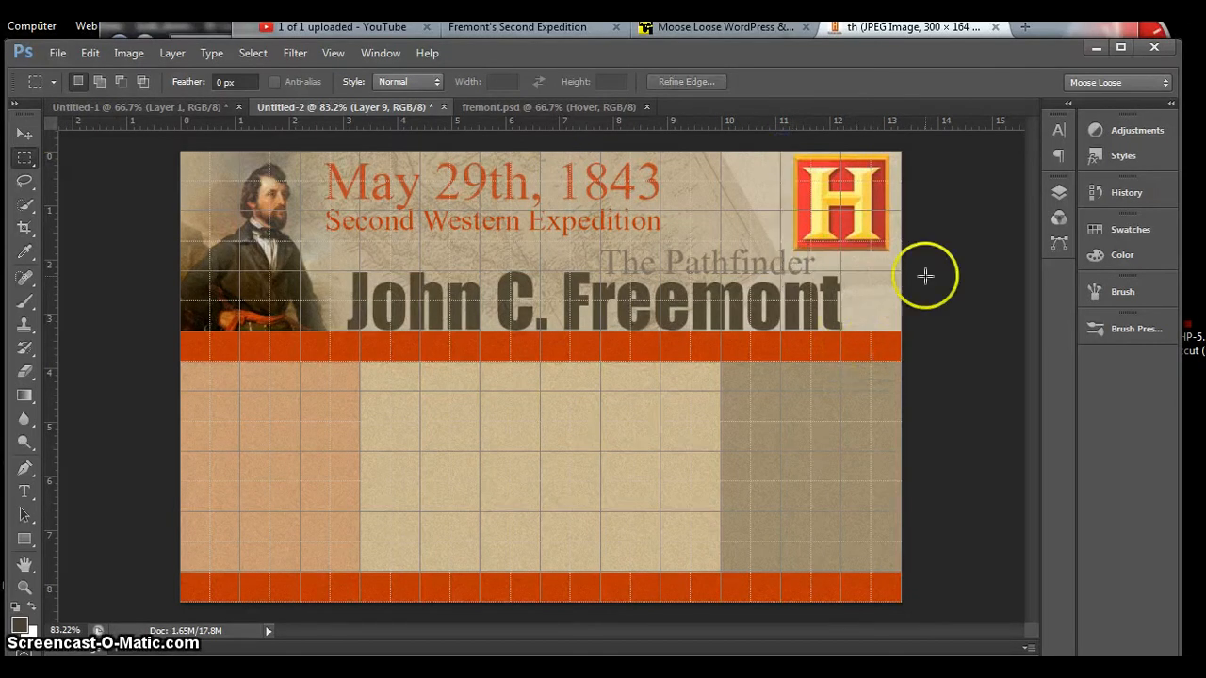
Step: Try a lower opacity on the H emblem's layer and restore it to 100%
click(1058, 190)
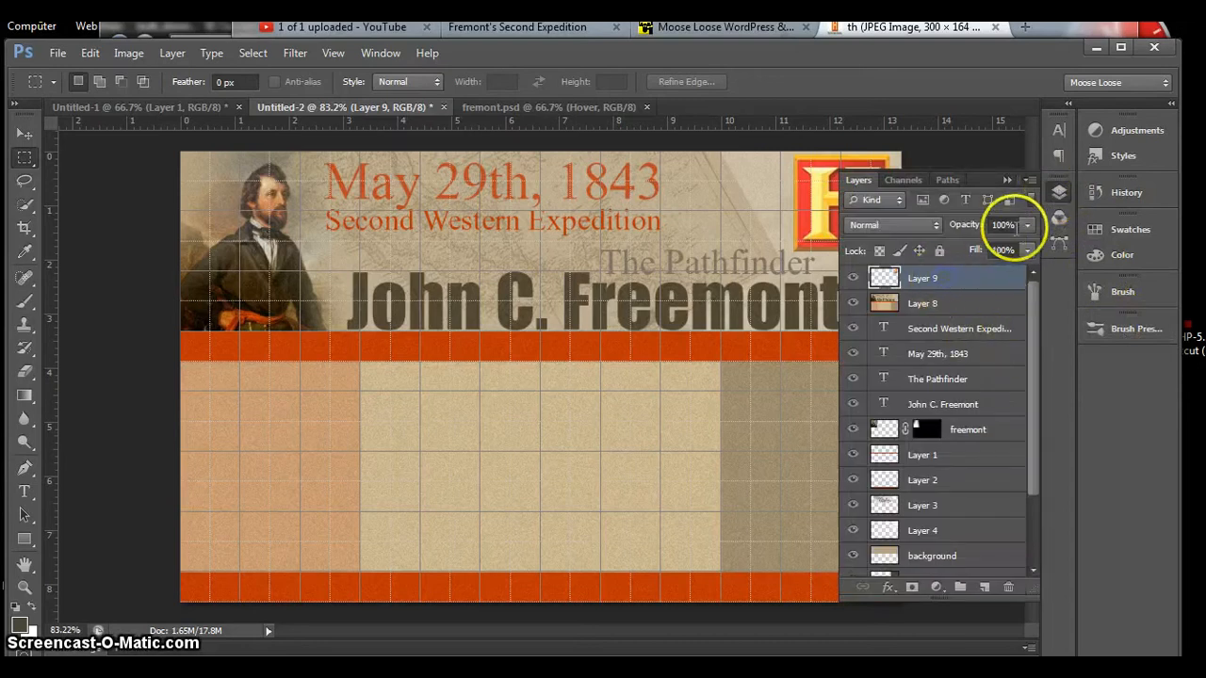
click(1026, 225)
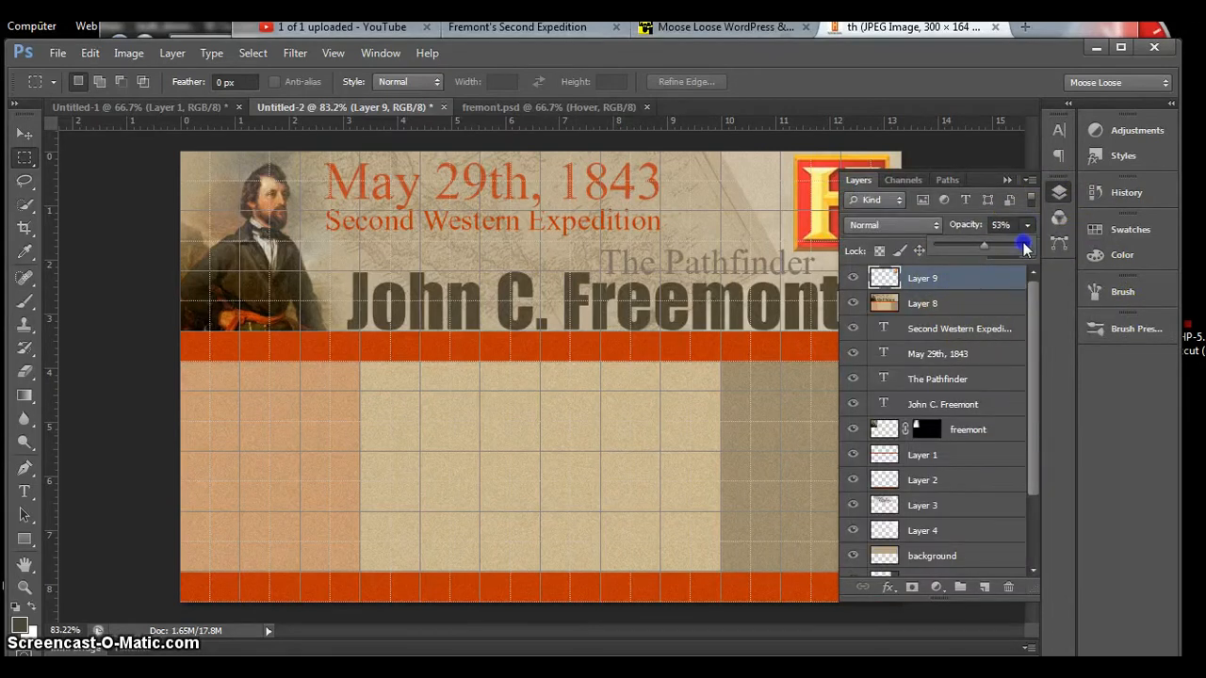
drag(1024, 246, 1025, 247)
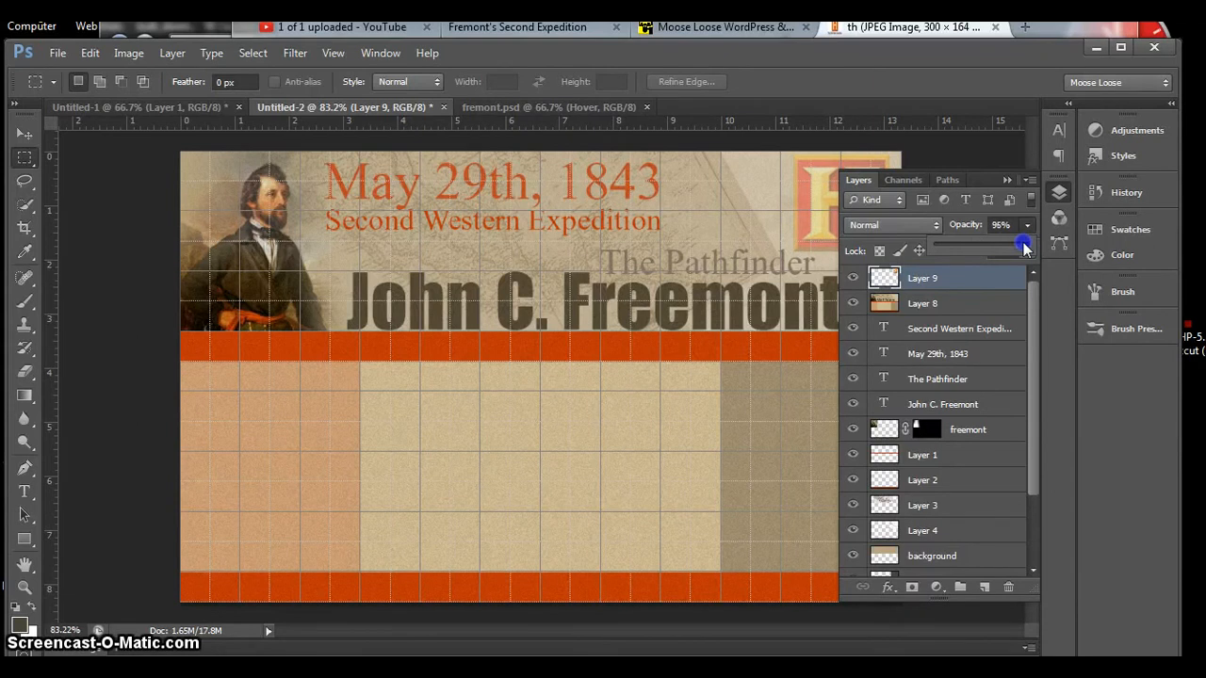
drag(1024, 247, 1031, 254)
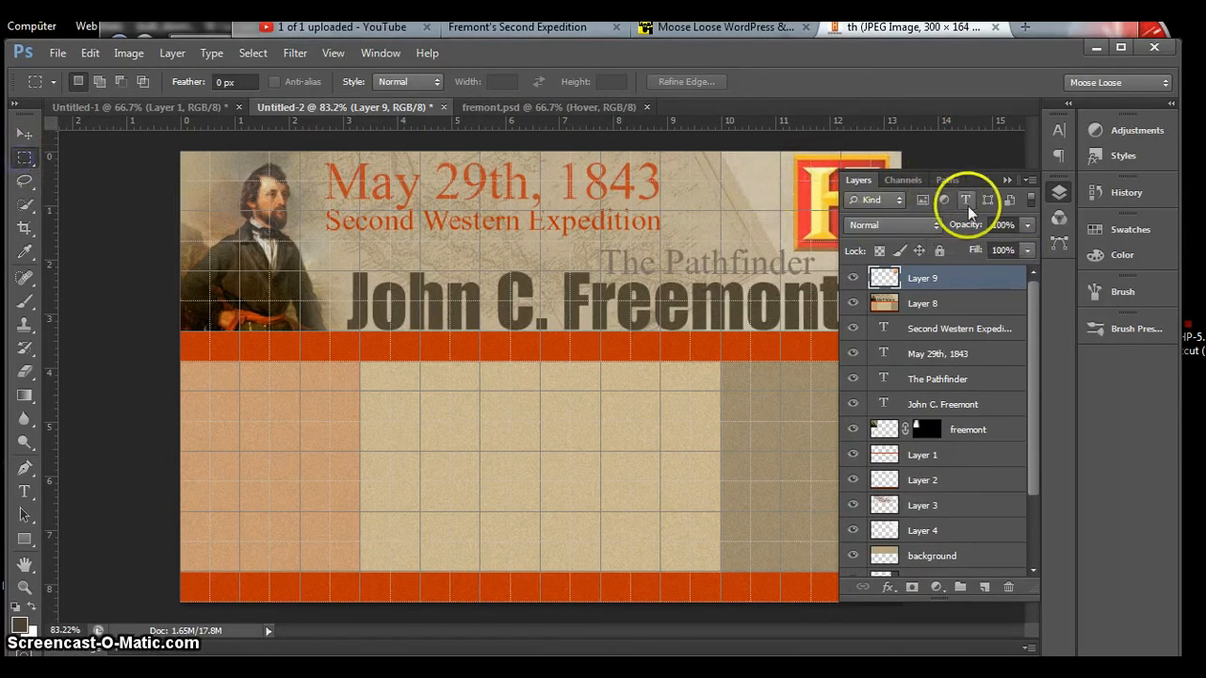
click(1007, 180)
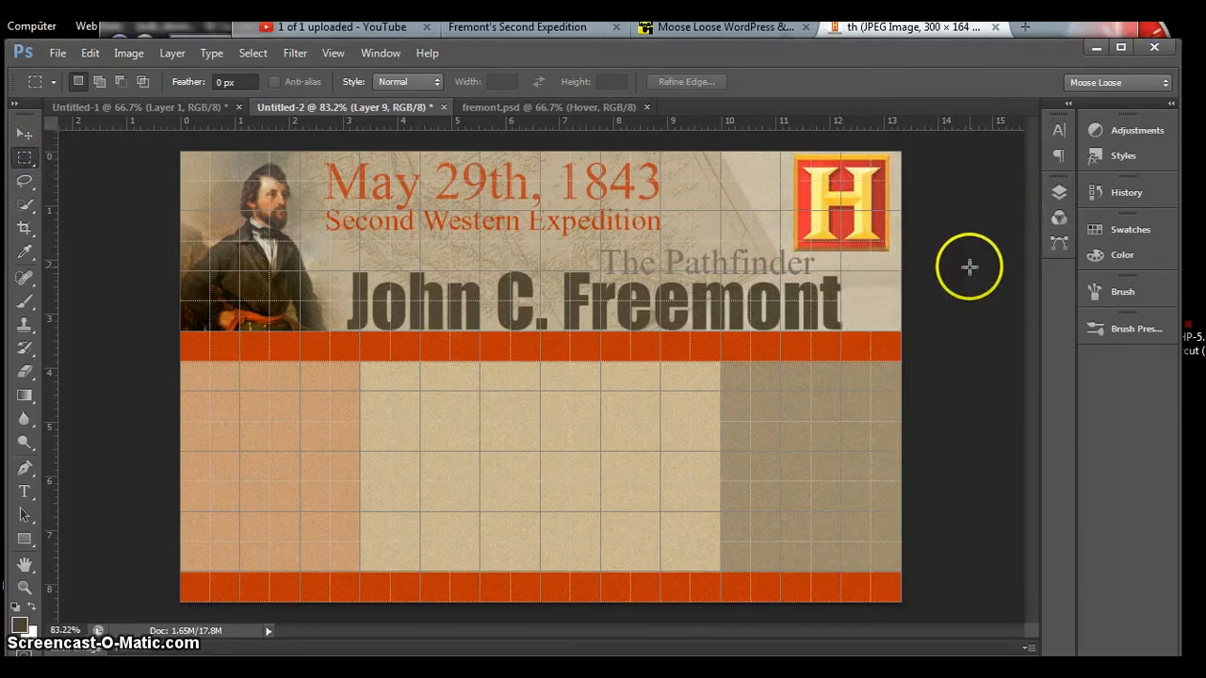
Step: Scale the H emblem proportionally to about 51%, 0.917 in square, keeping its upper-right corner in place
key(ctrl+t)
click(796, 250)
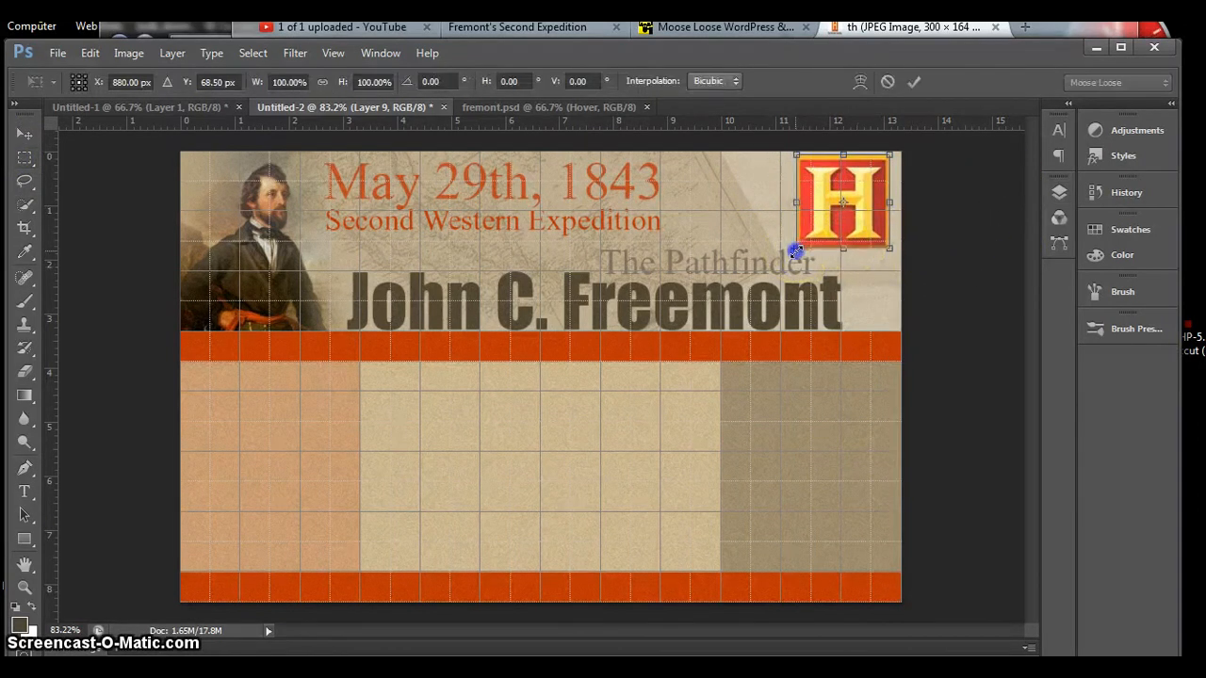
drag(796, 250, 841, 211)
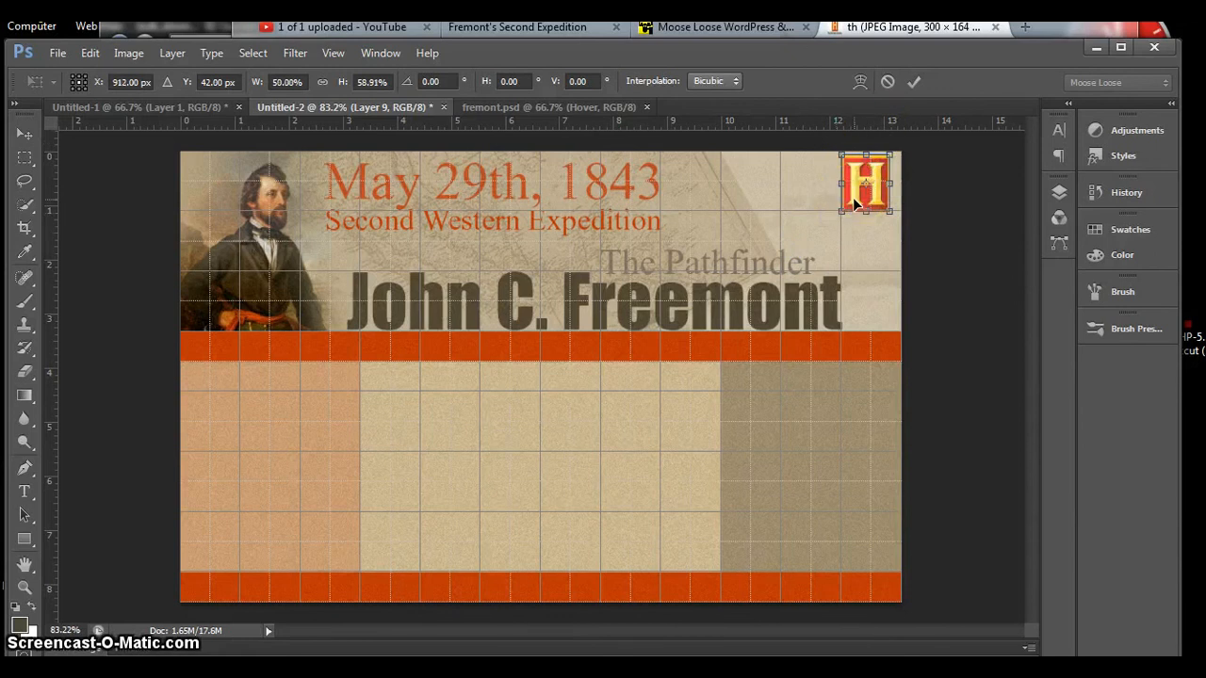
key(ctrl+z)
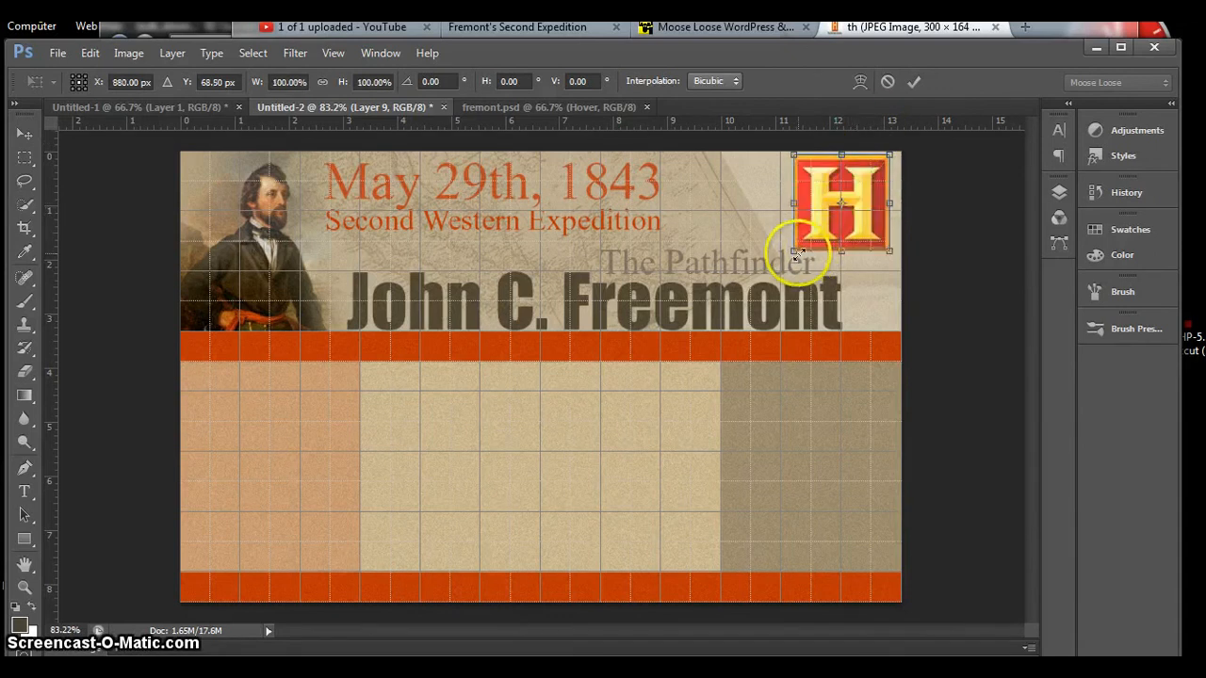
drag(796, 252, 840, 202)
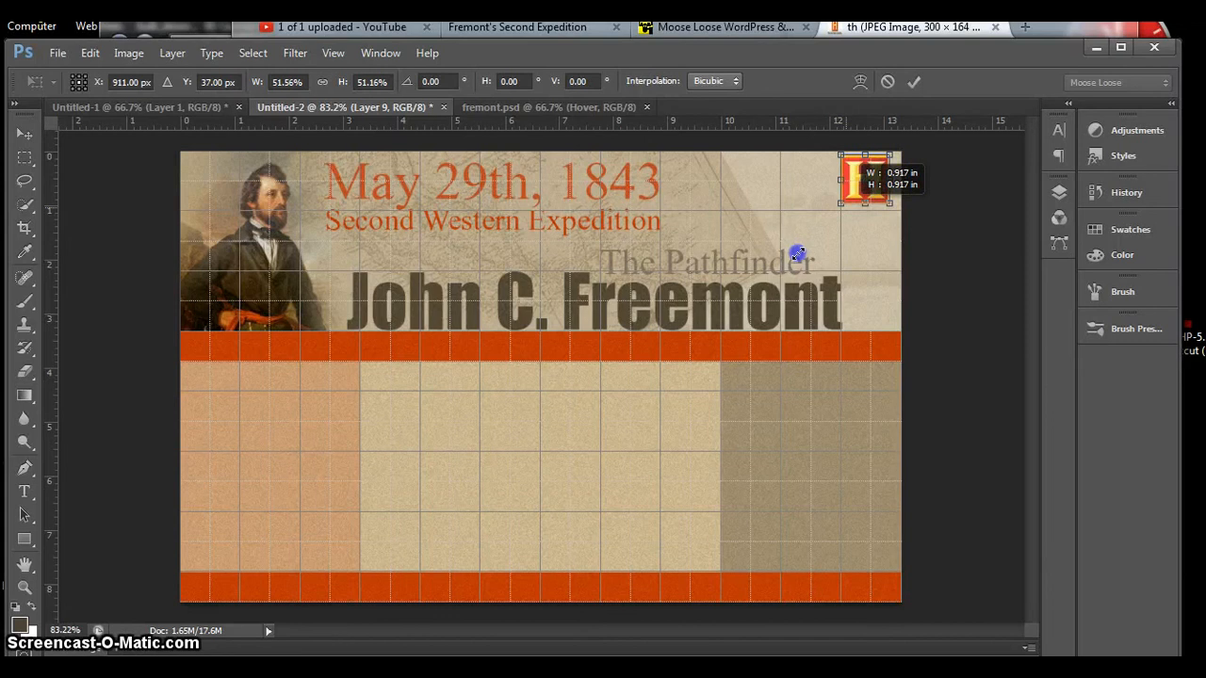
click(912, 82)
click(906, 189)
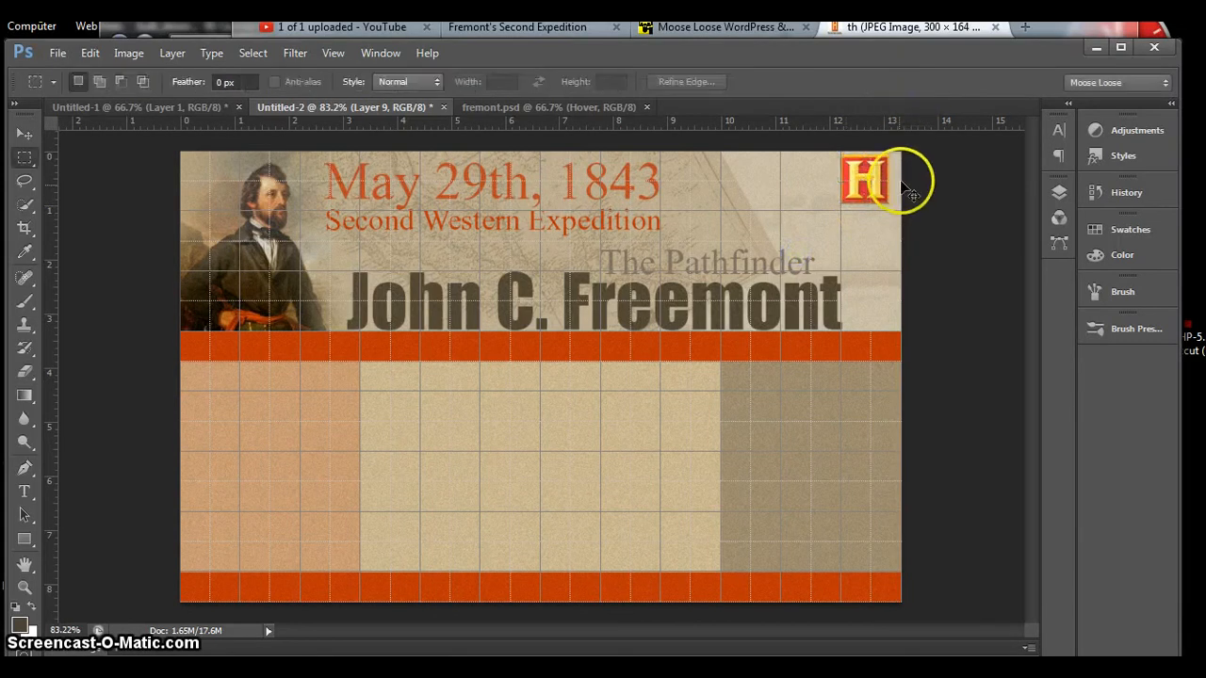
Step: Move the H emblem down about 0.14 in within the header's upper-right corner and hide the grid
drag(866, 189, 871, 193)
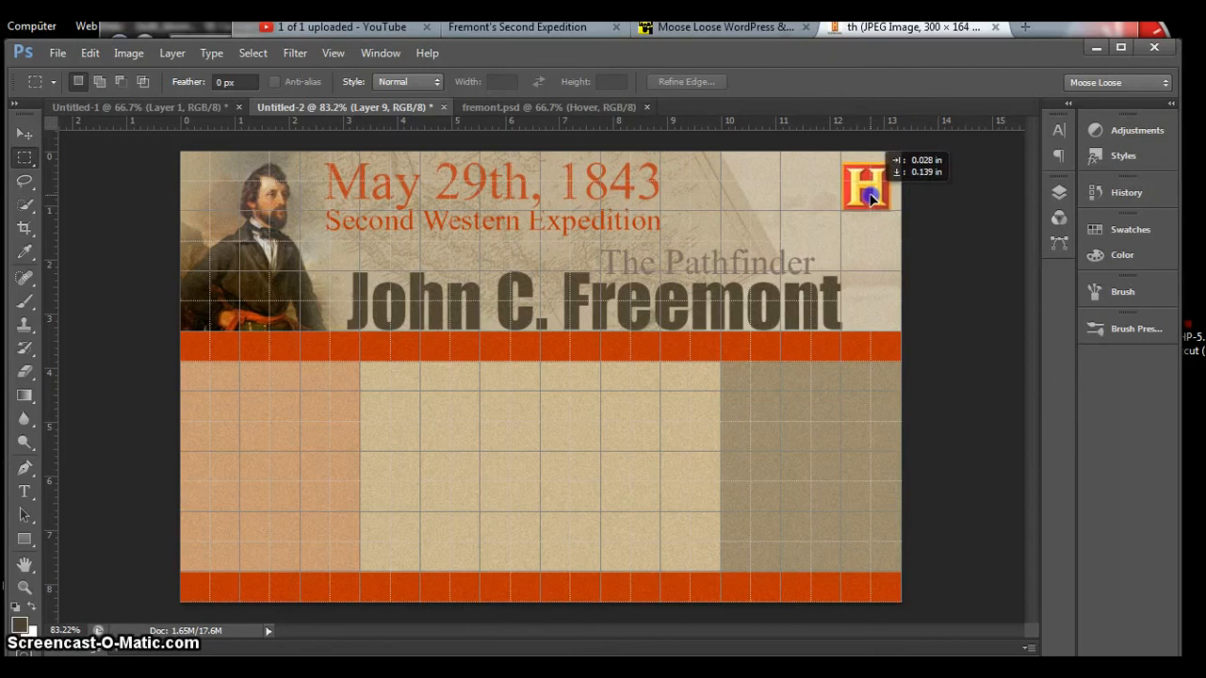
drag(870, 196, 870, 194)
click(1002, 278)
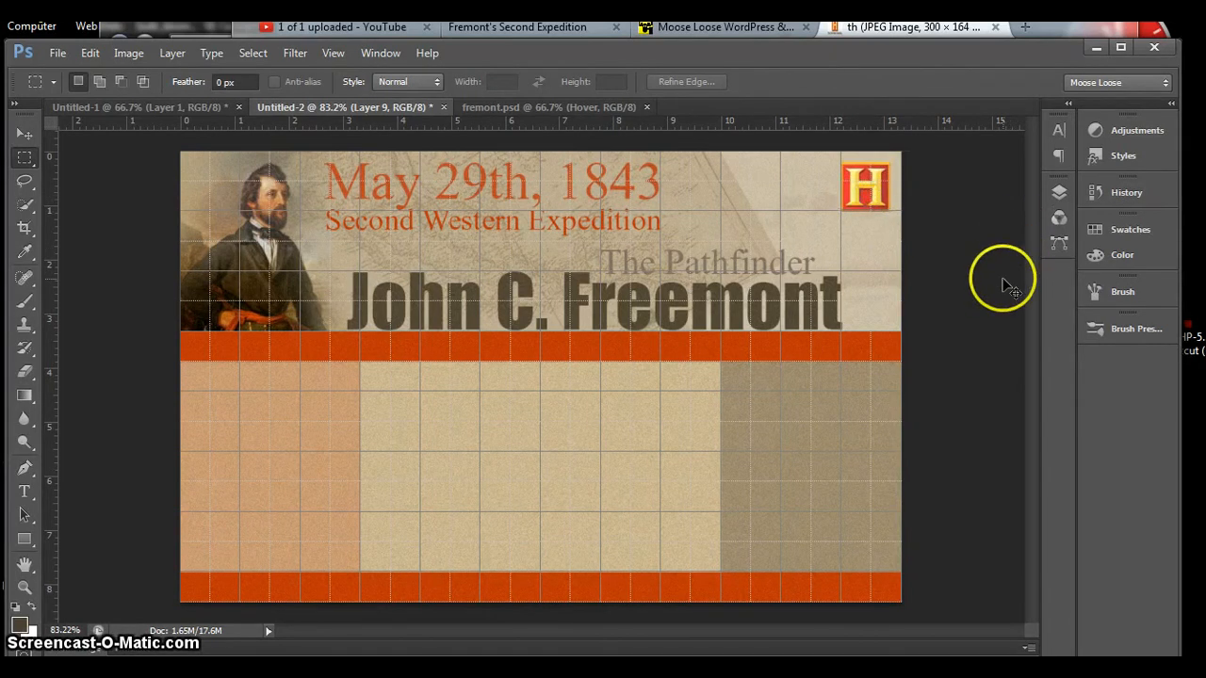
key(ctrl+apostrophe)
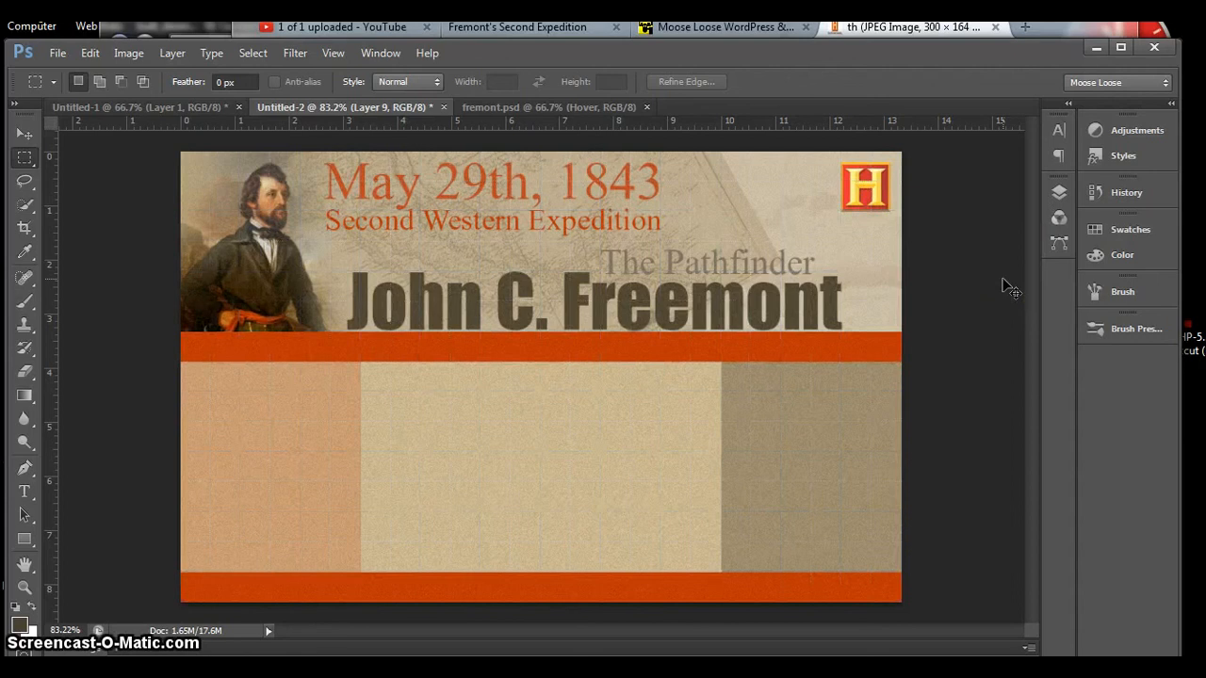